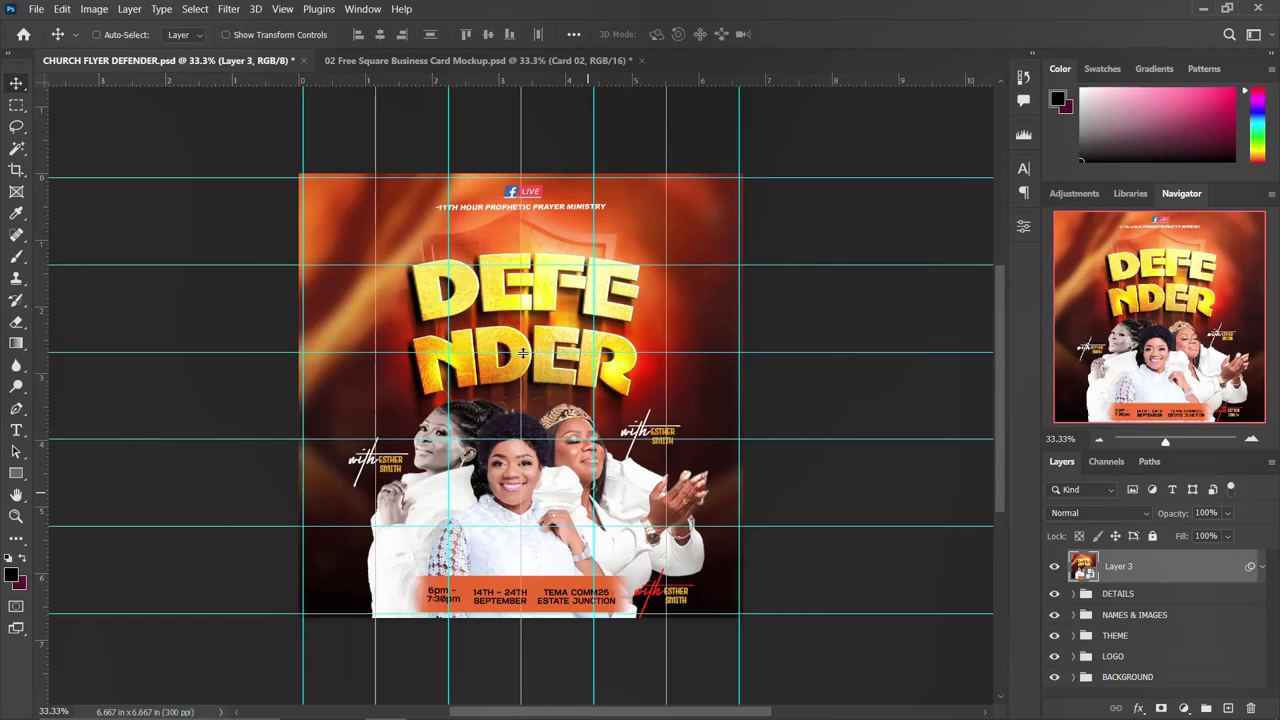
# - From the finished DEFENDER flyer, start a new document with Ctrl+N
pyautogui.hotkey('ctrl', 'n')
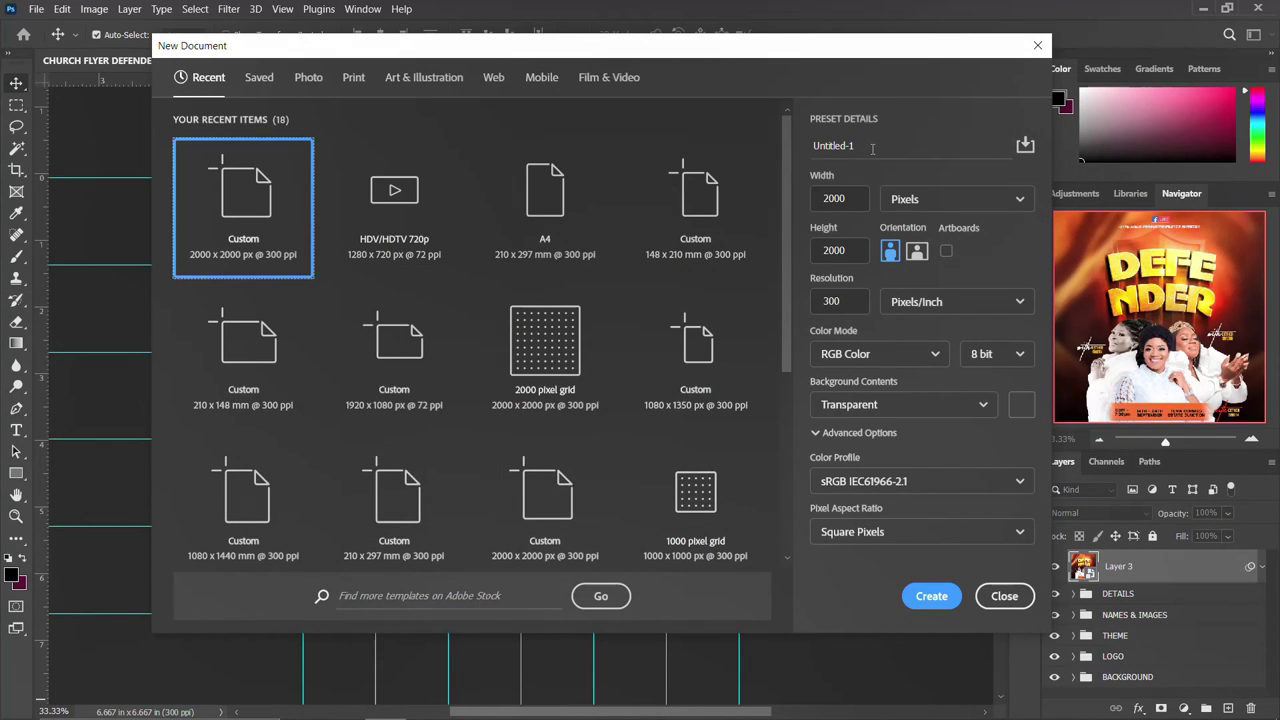
# - Choose the Art & Illustration 2000 pixel grid preset: 2000 × 2000 px at 300 ppi
pyautogui.click(805, 198)
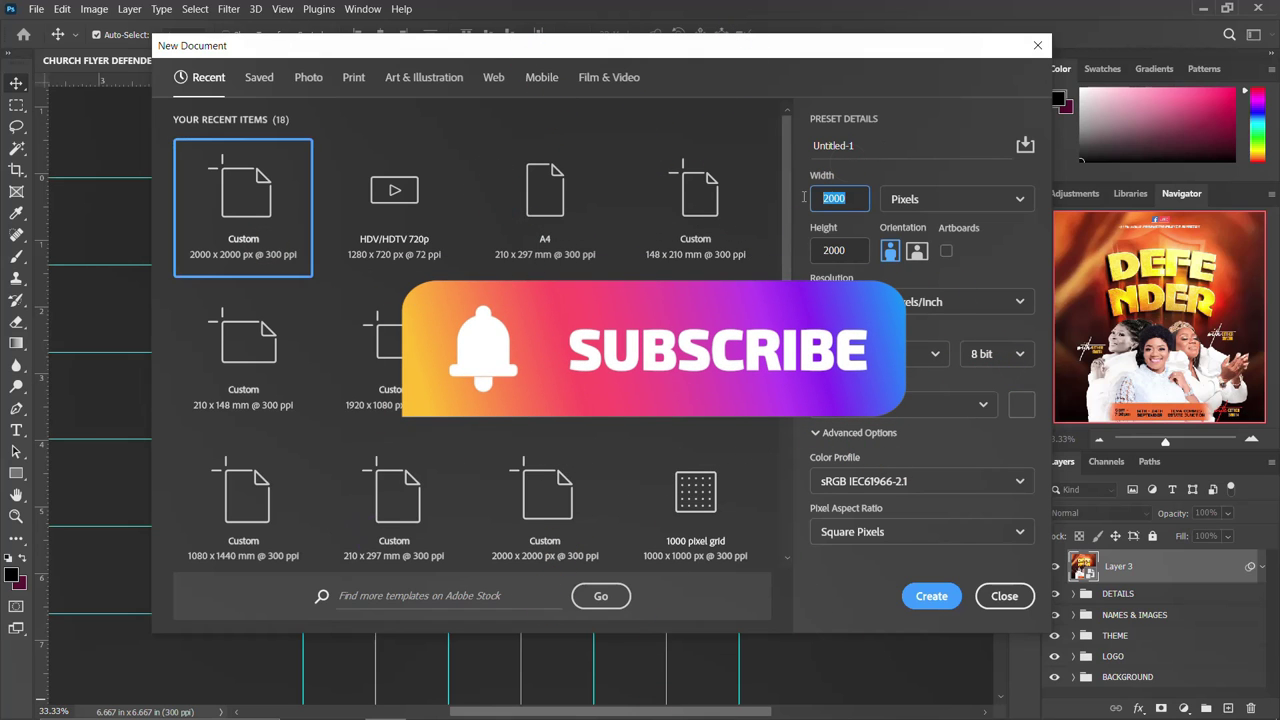
pyautogui.click(353, 80)
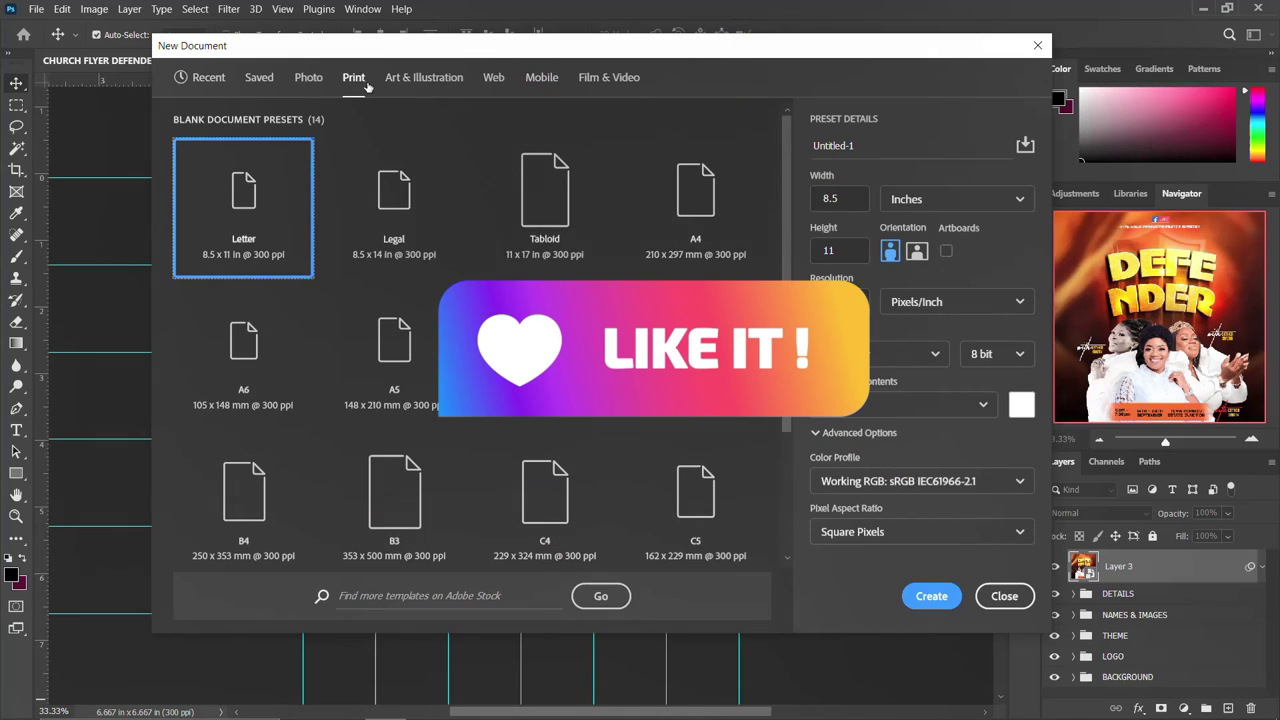
pyautogui.click(436, 84)
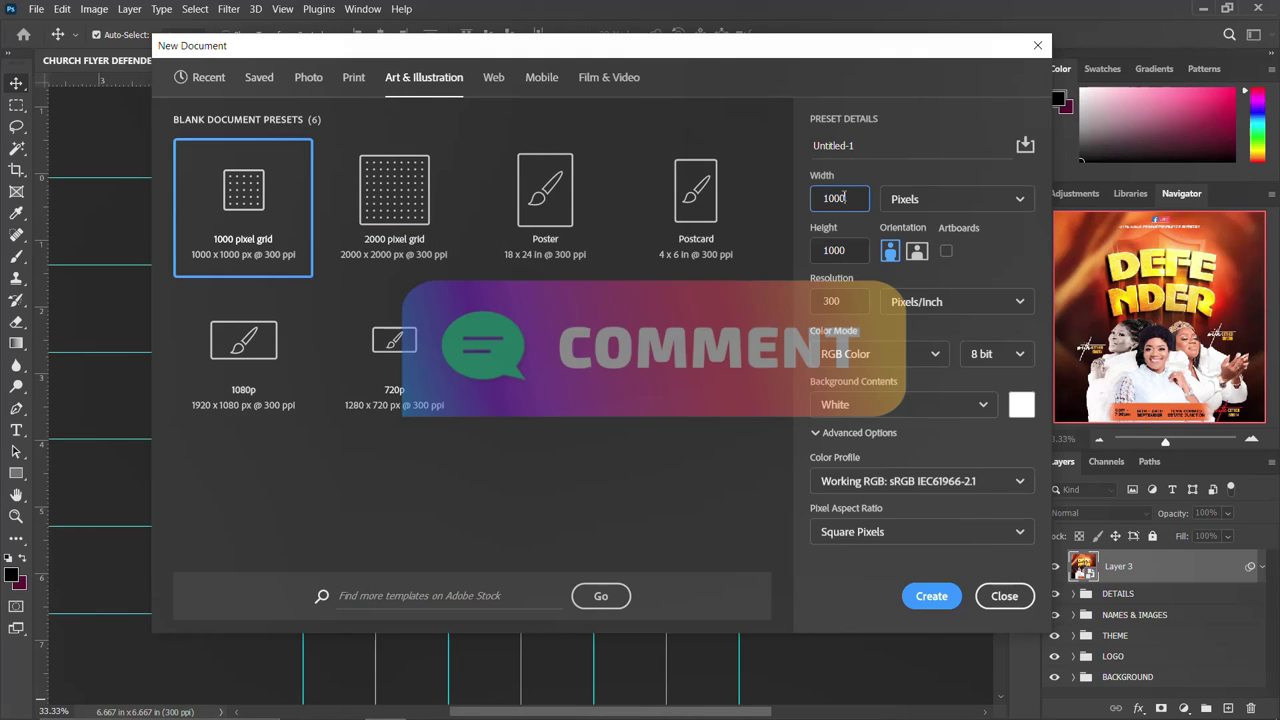
pyautogui.click(380, 213)
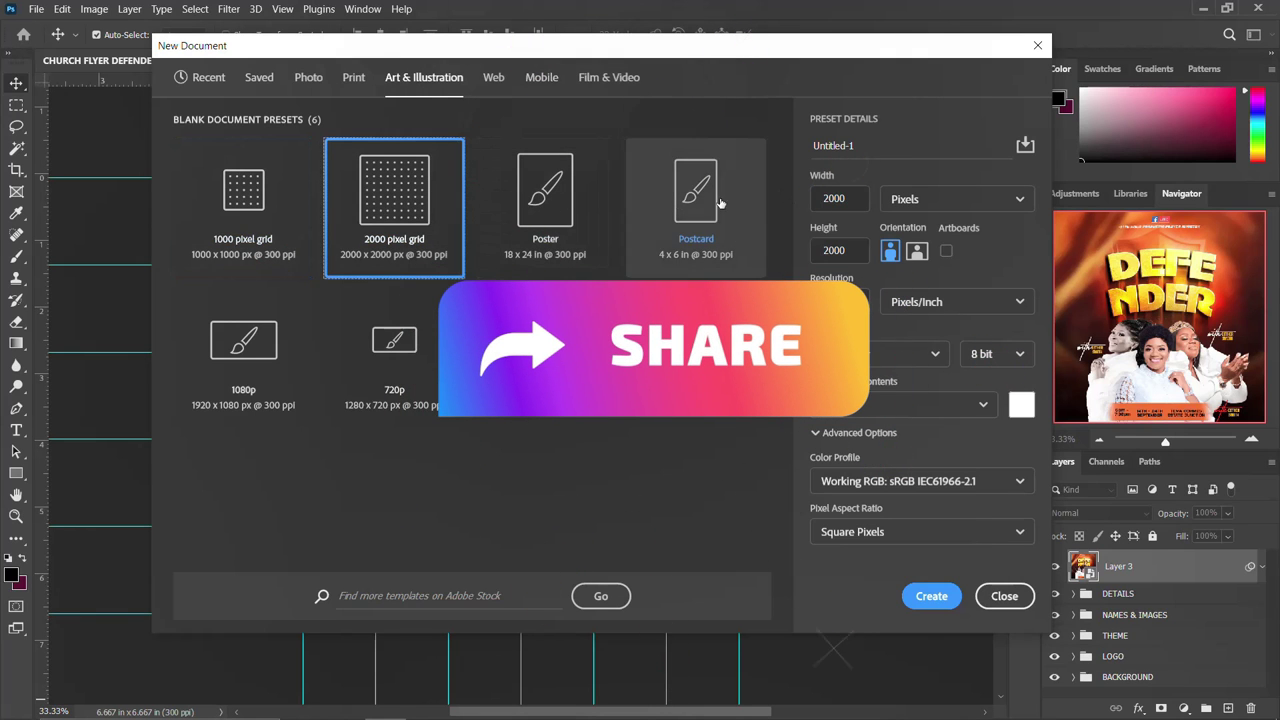
pyautogui.click(818, 198)
pyautogui.click(818, 251)
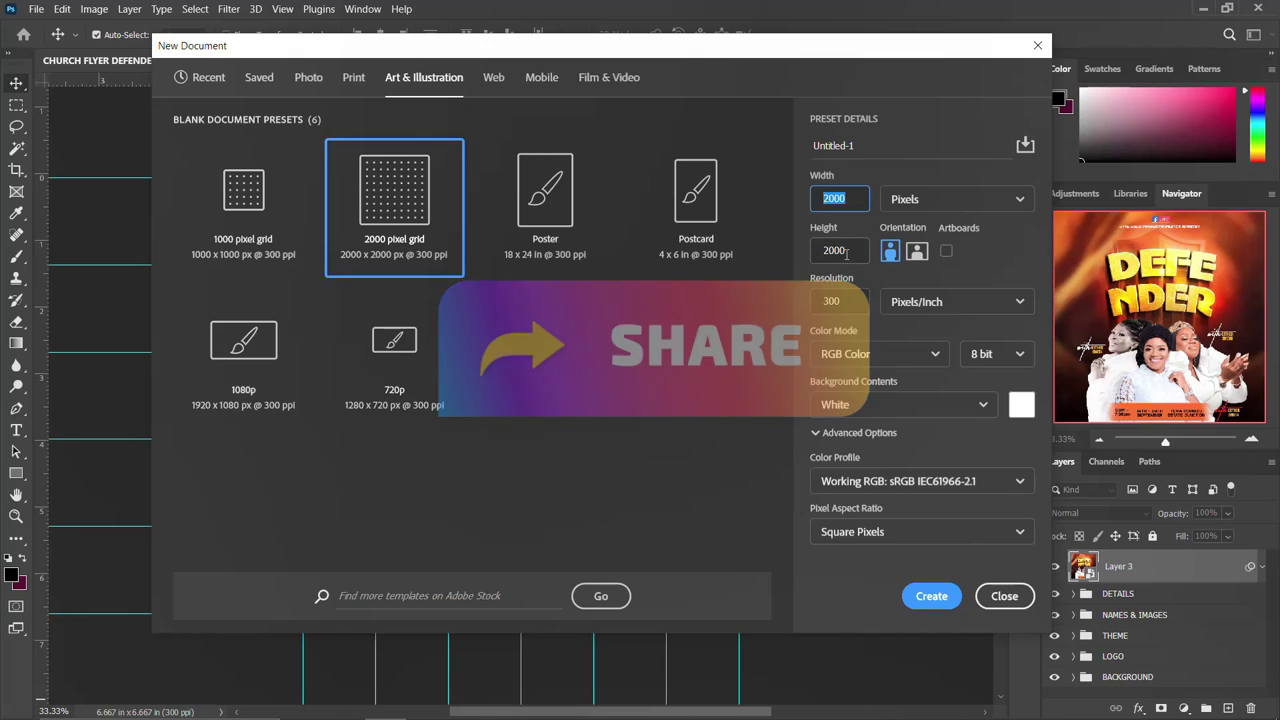
pyautogui.click(840, 302)
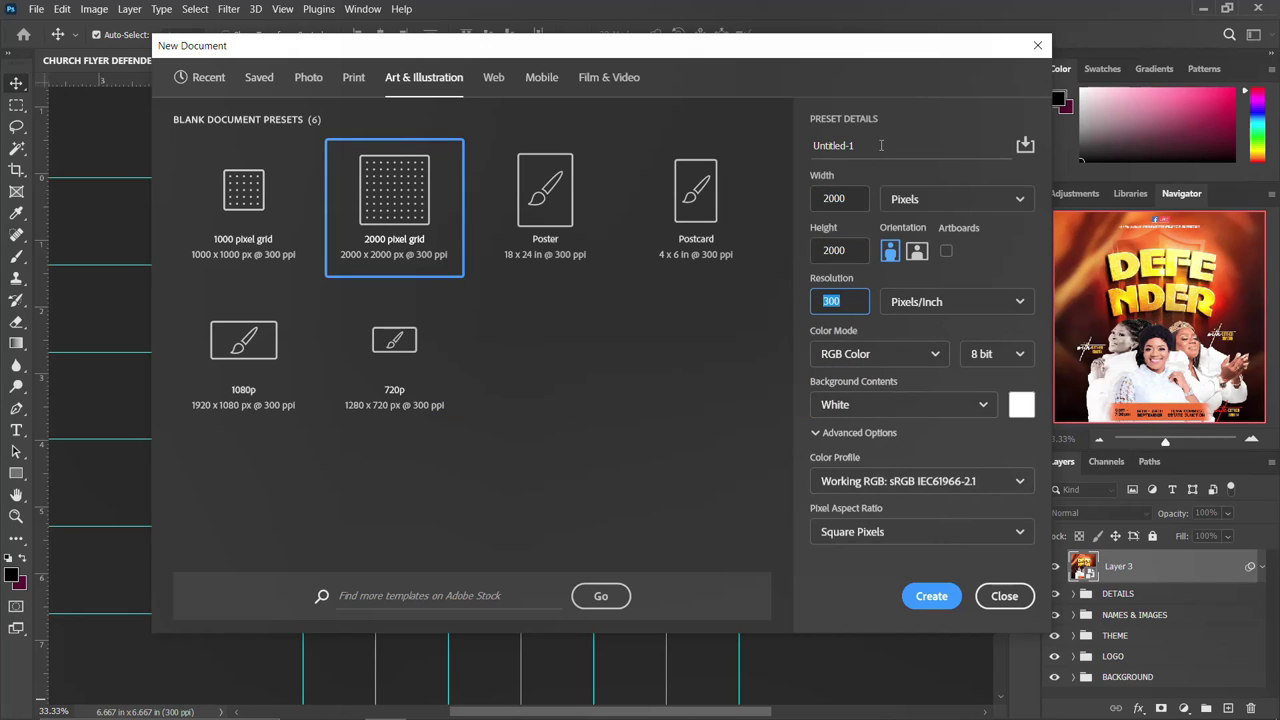
# - Name the document DEFENDER CHURCH FLYER, copying the title from the Notepad notes file
pyautogui.click(805, 145)
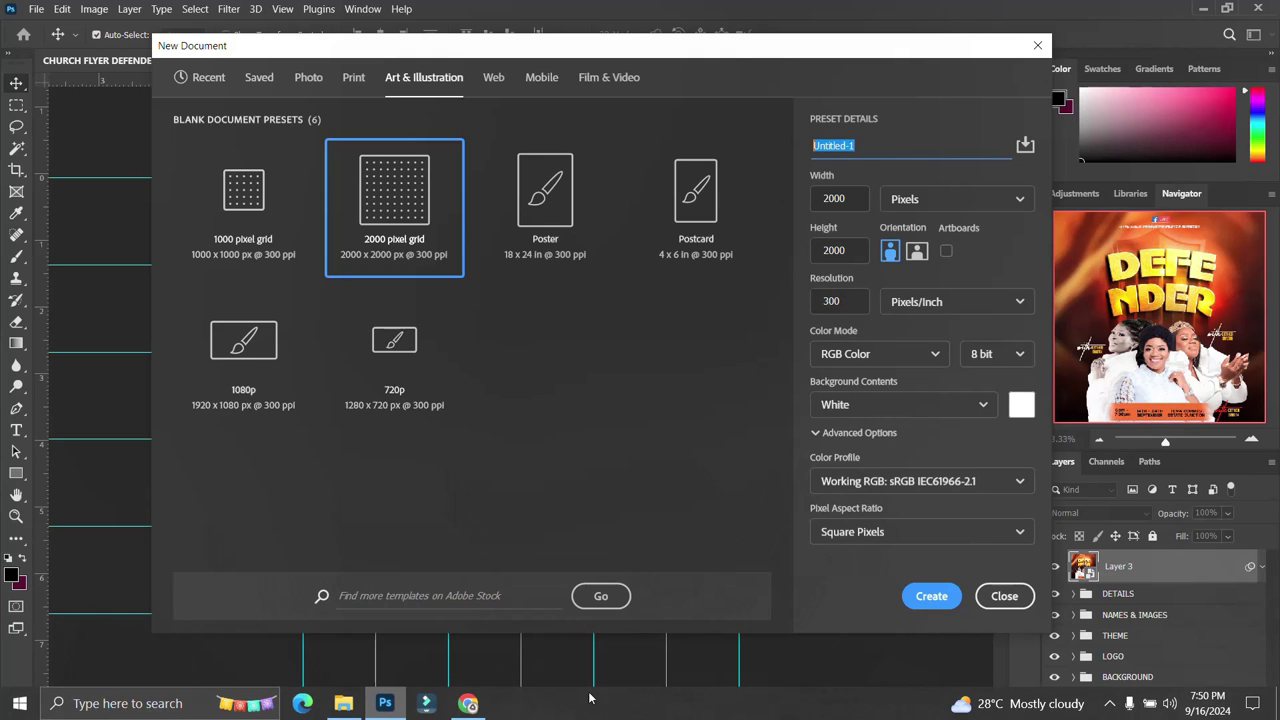
pyautogui.click(343, 714)
pyautogui.click(720, 404)
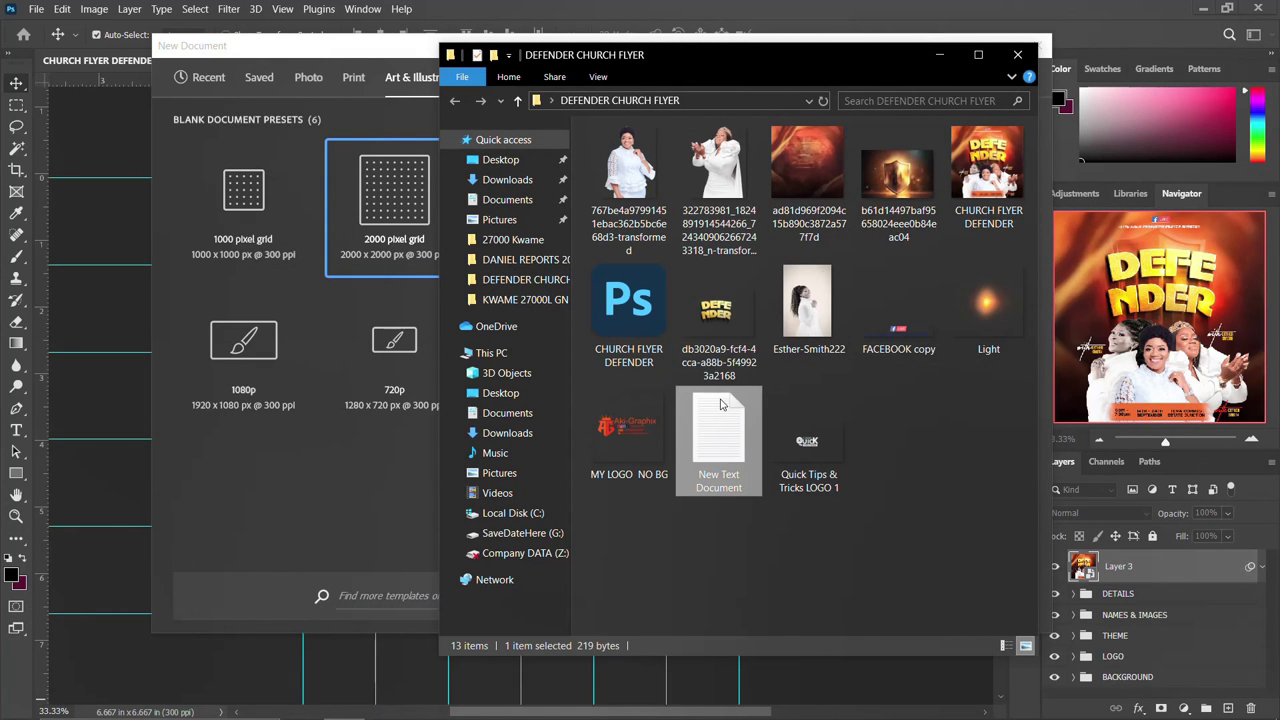
pyautogui.doubleClick(720, 404)
pyautogui.moveTo(949, 170); pyautogui.dragTo(779, 170)
pyautogui.hotkey('ctrl', 'c')
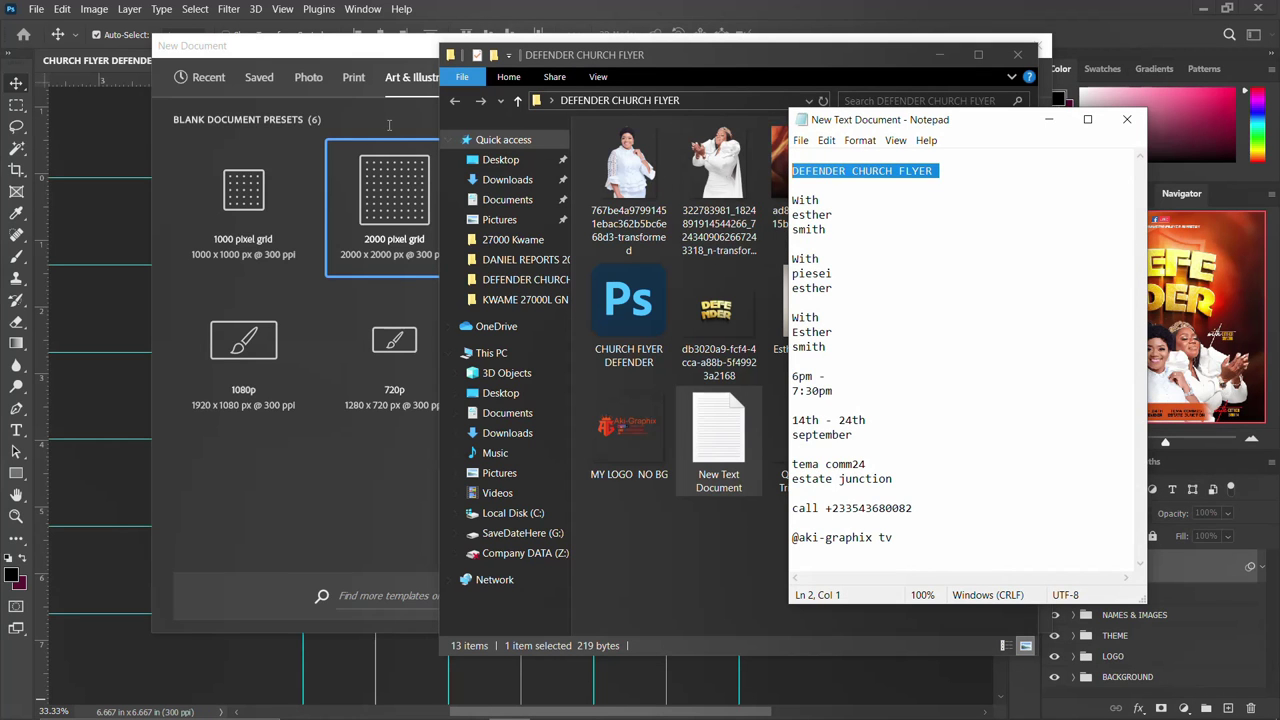
pyautogui.click(389, 125)
pyautogui.hotkey('ctrl', 'v')
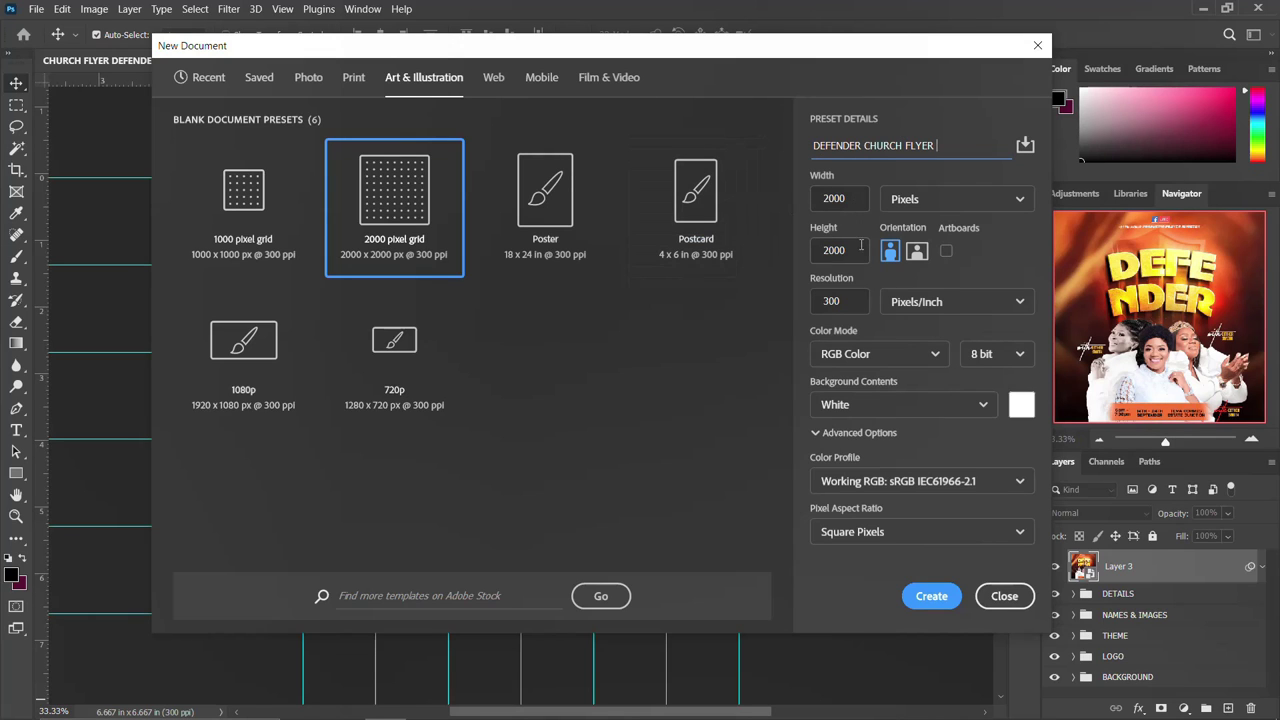
# - Create the white 2000 px document and unlock its Background into Layer 0
pyautogui.click(857, 301)
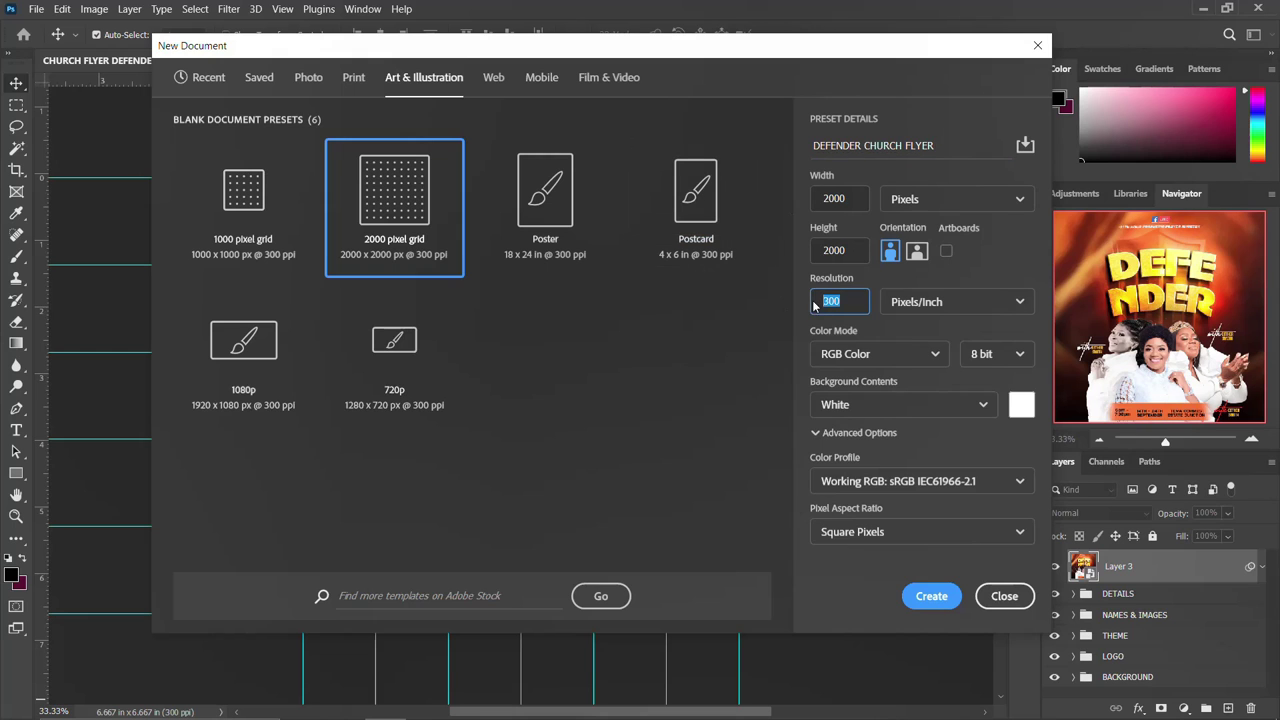
pyautogui.click(931, 597)
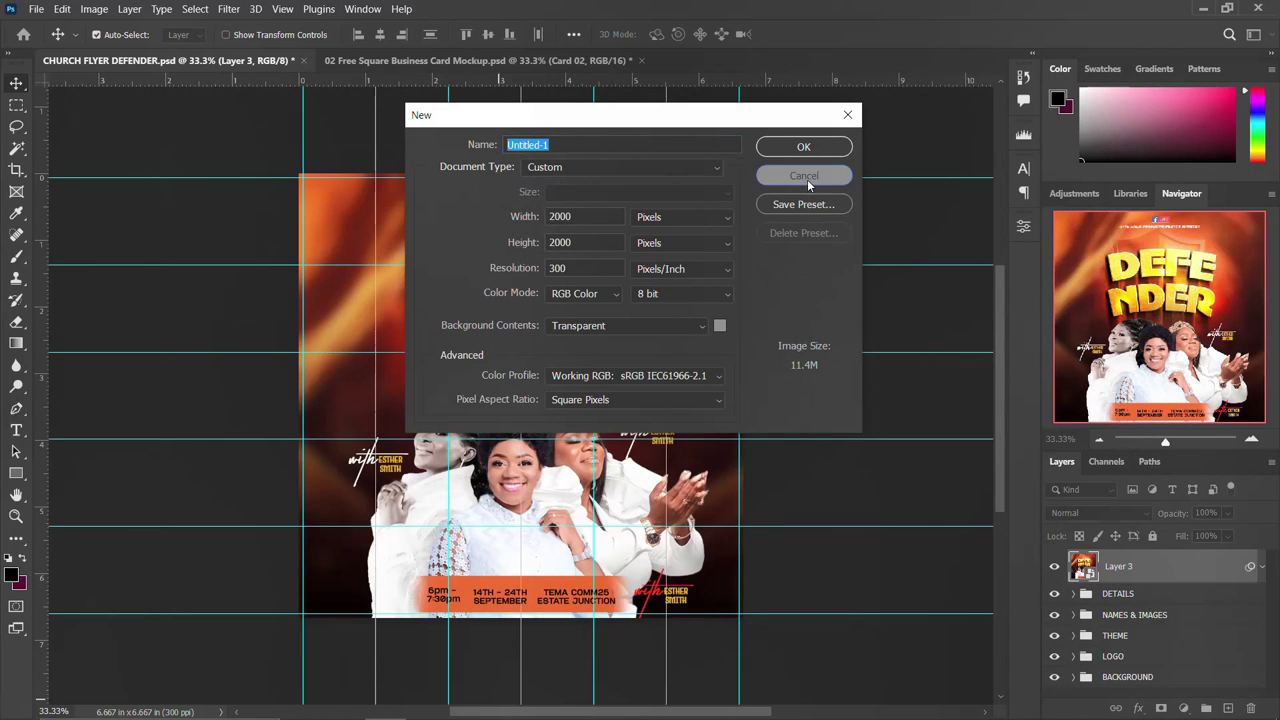
pyautogui.click(804, 177)
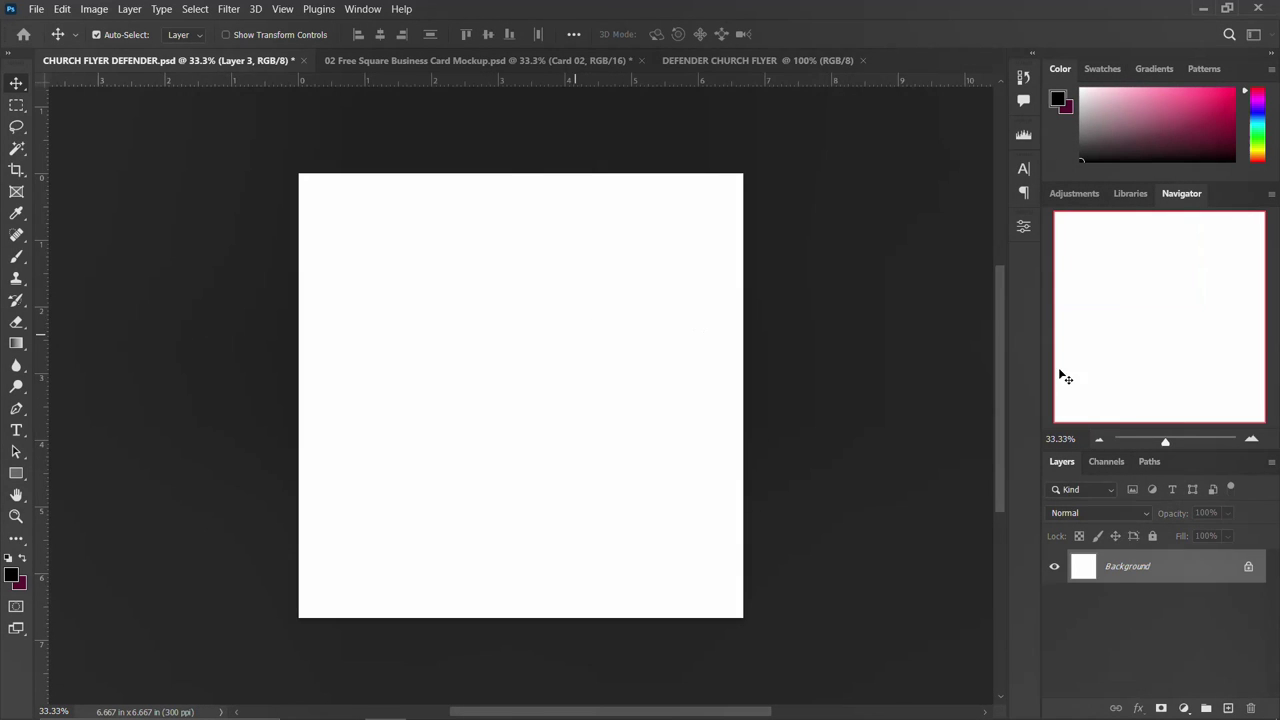
pyautogui.click(1249, 567)
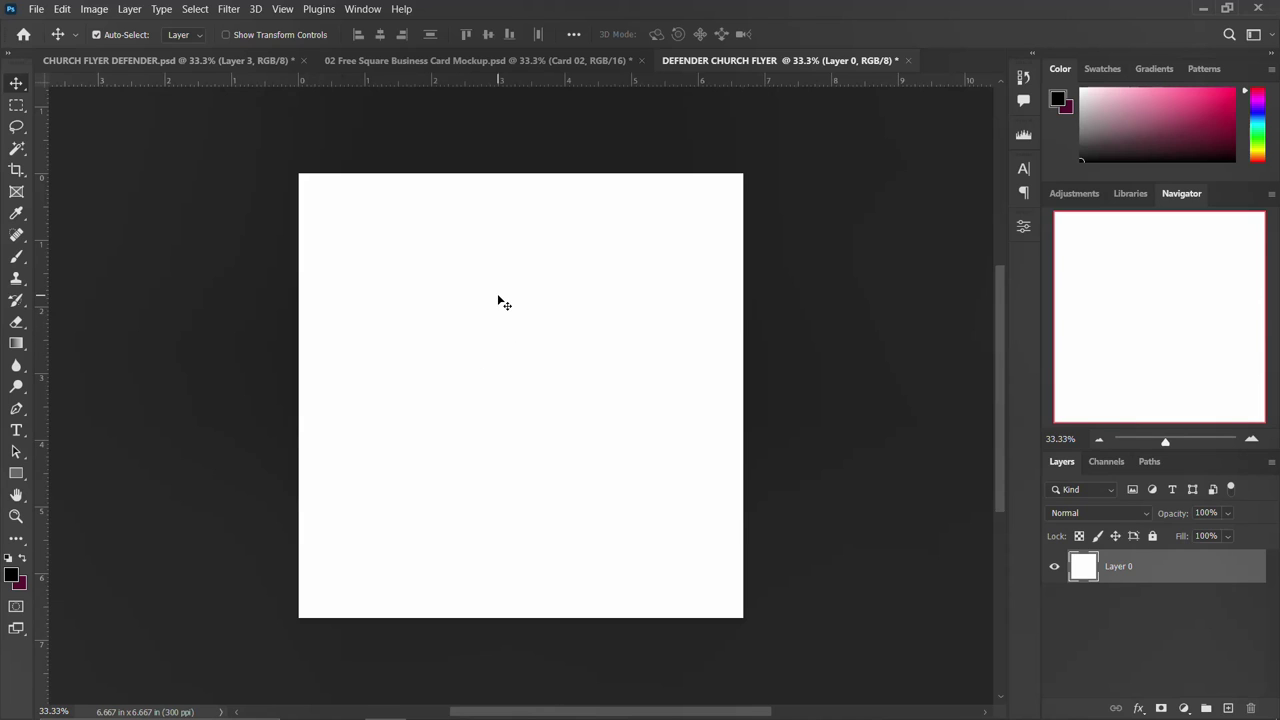
# - Place the orange-red background photo from the project folder, filling the canvas at 65.22%
pyautogui.click(348, 706)
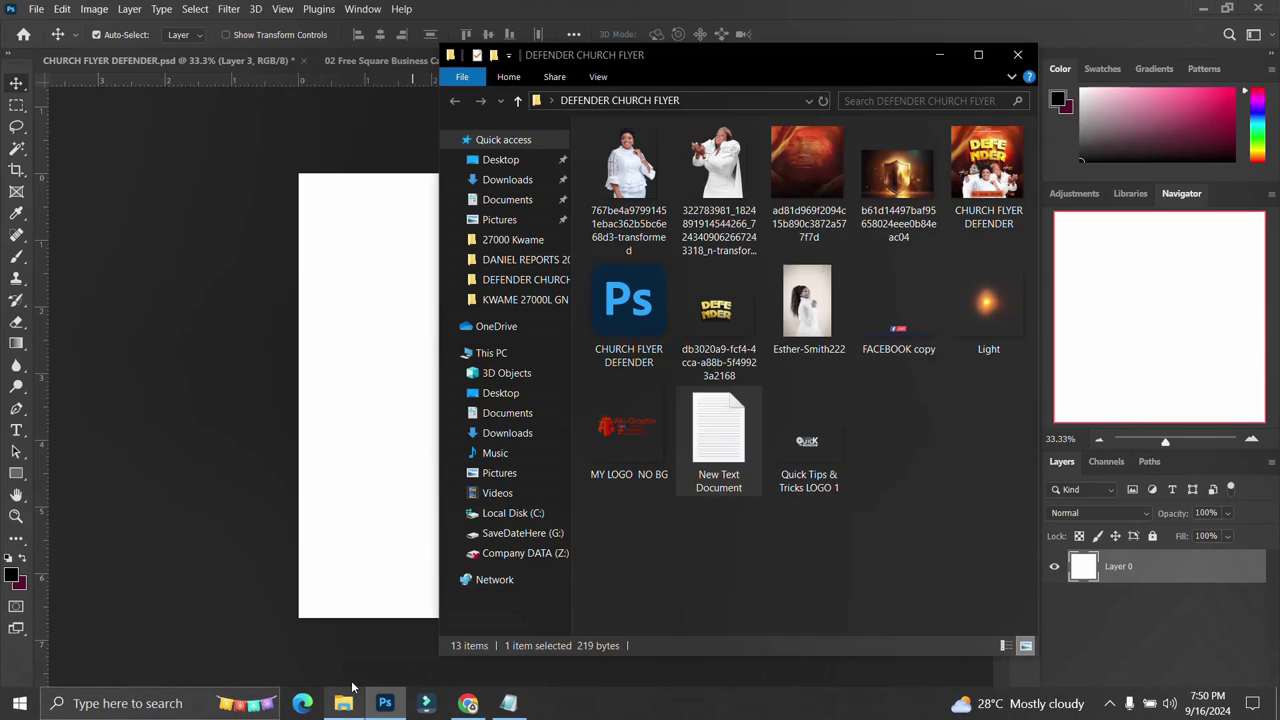
pyautogui.moveTo(807, 170); pyautogui.dragTo(404, 427)
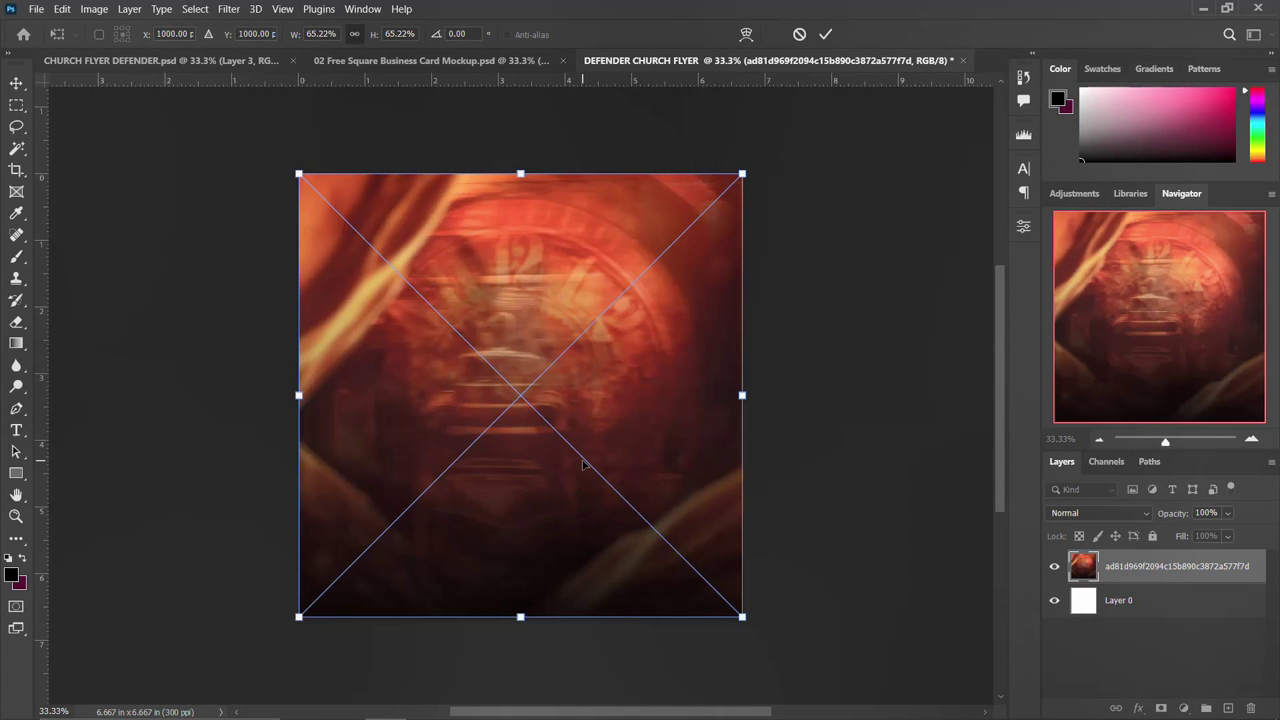
pyautogui.press('Return')
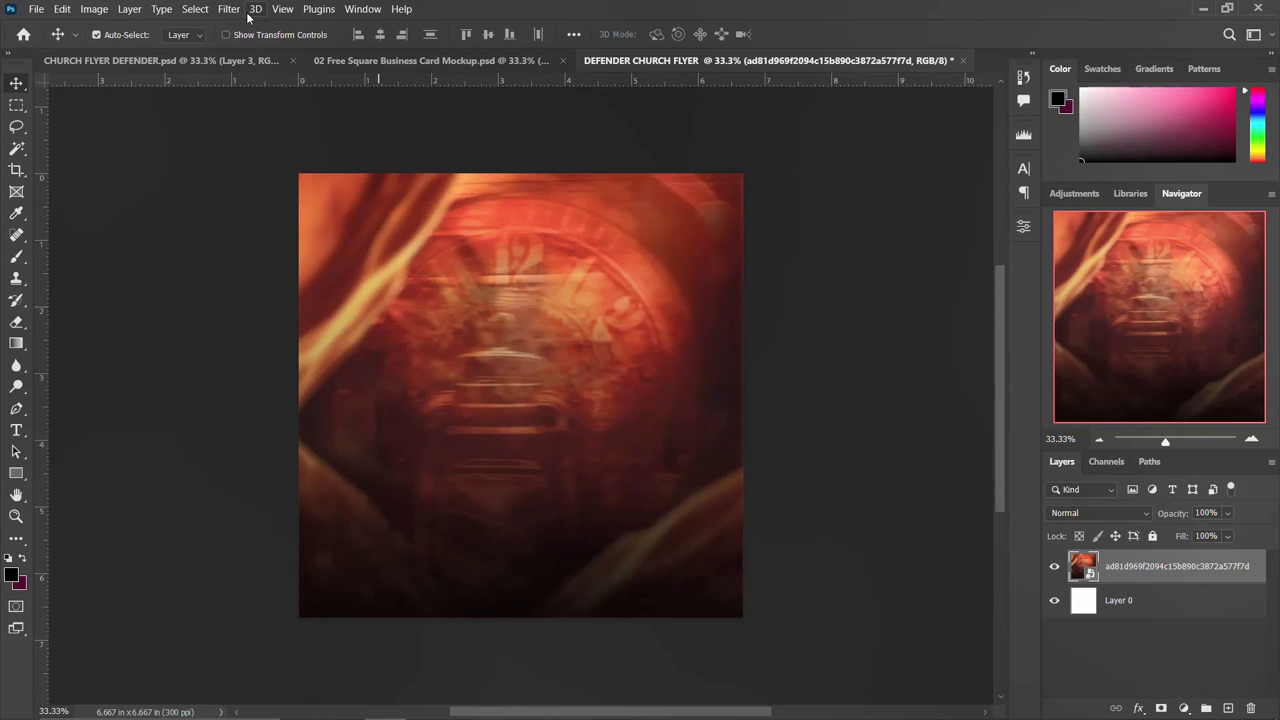
# - Apply a Gaussian Blur with a 30-pixel radius to the background photo
pyautogui.click(280, 9)
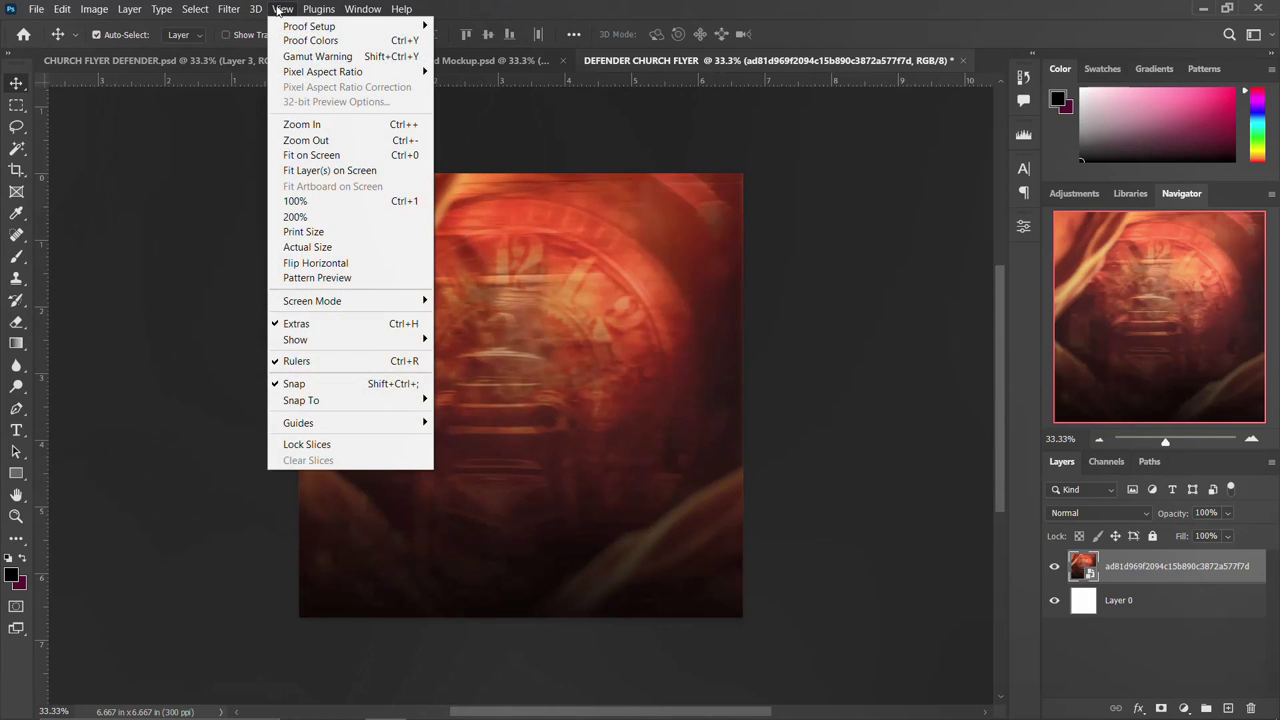
pyautogui.click(279, 9)
pyautogui.click(228, 9)
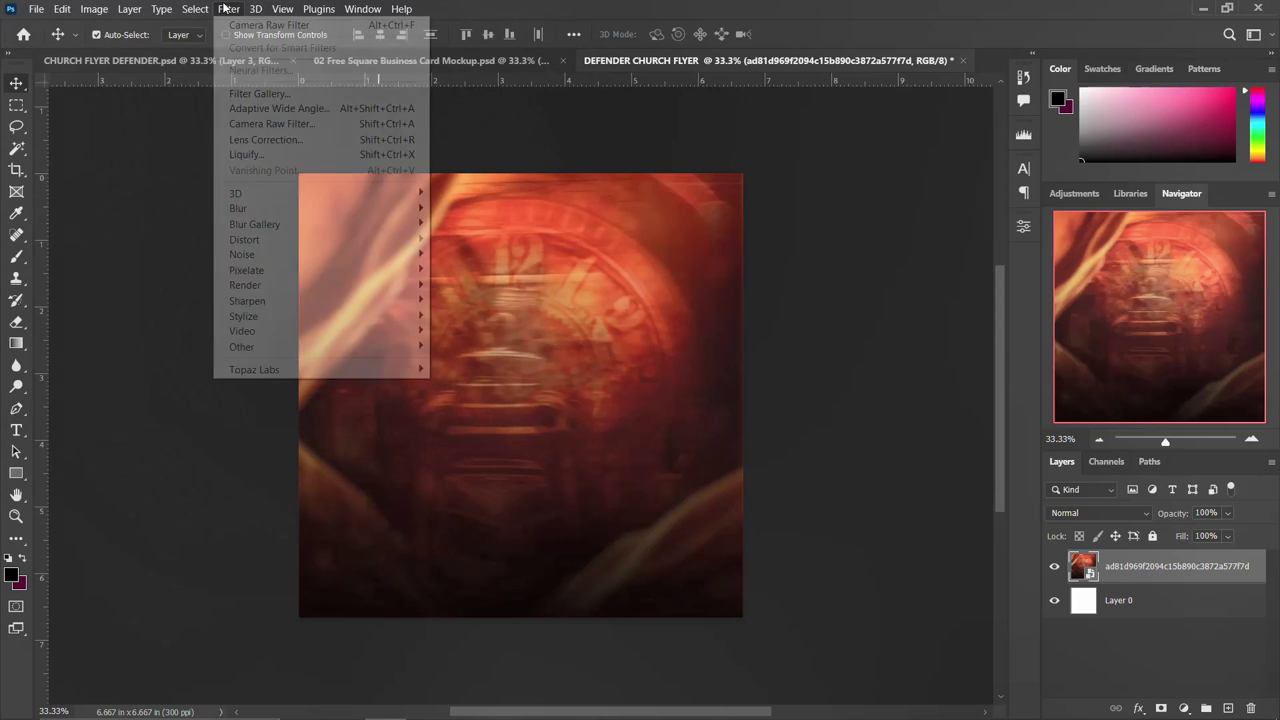
pyautogui.moveTo(240, 210)
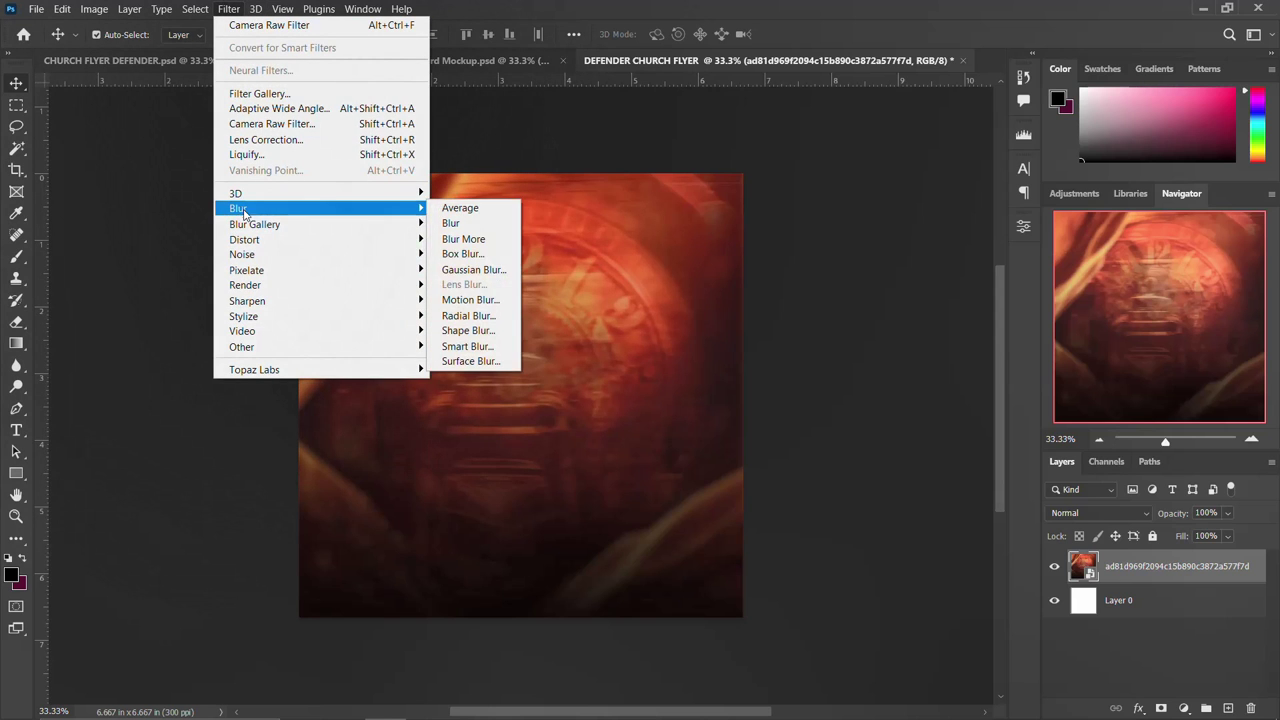
pyautogui.click(470, 270)
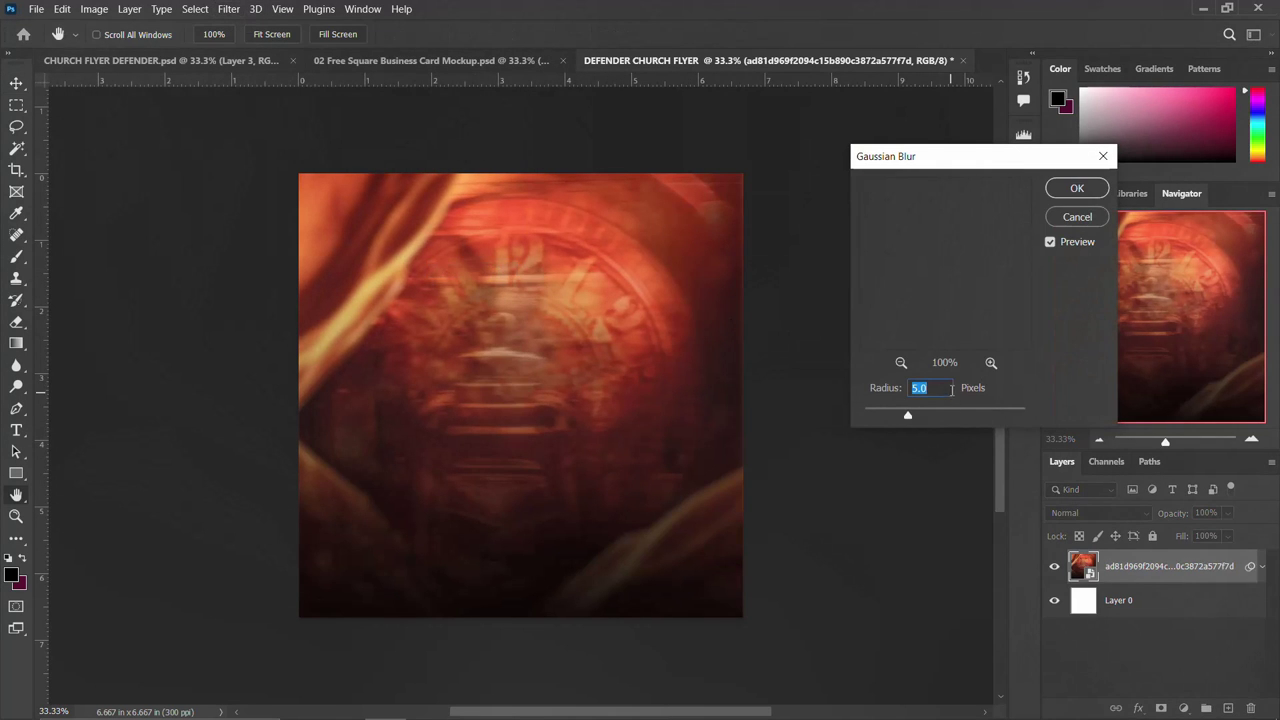
pyautogui.write('20')
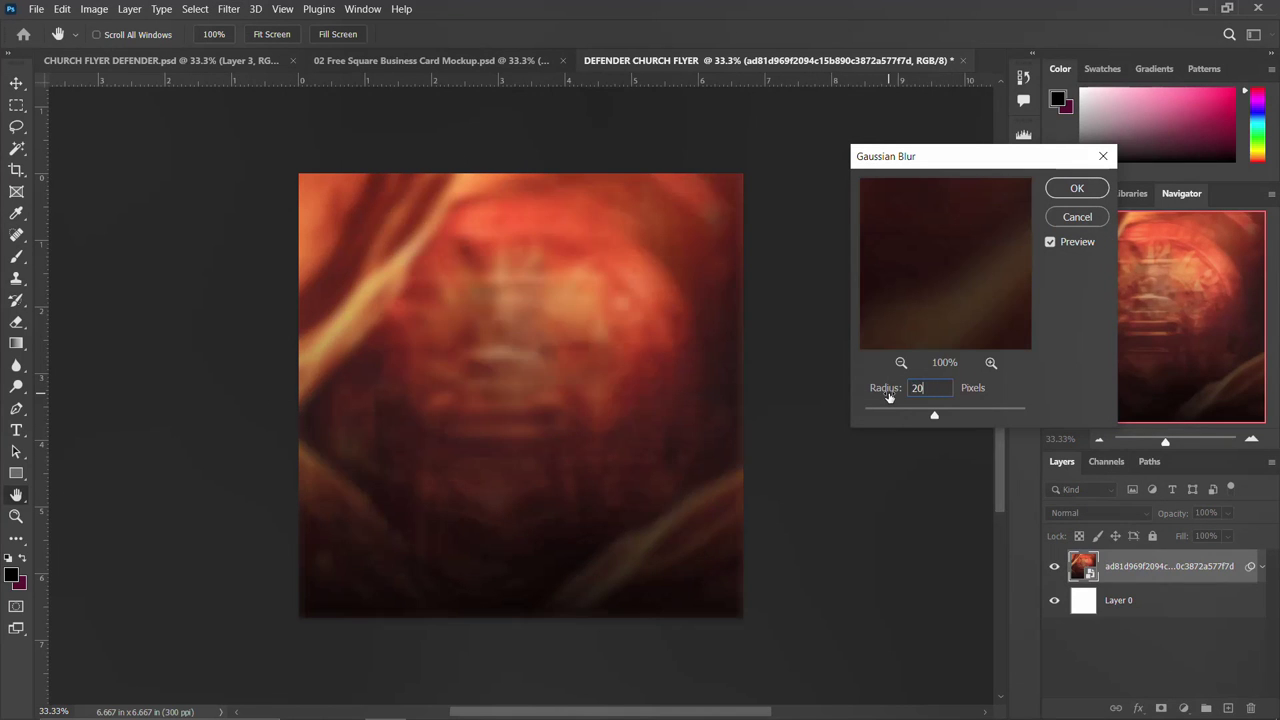
pyautogui.press('BackSpace')
pyautogui.press('BackSpace')
pyautogui.write('30')
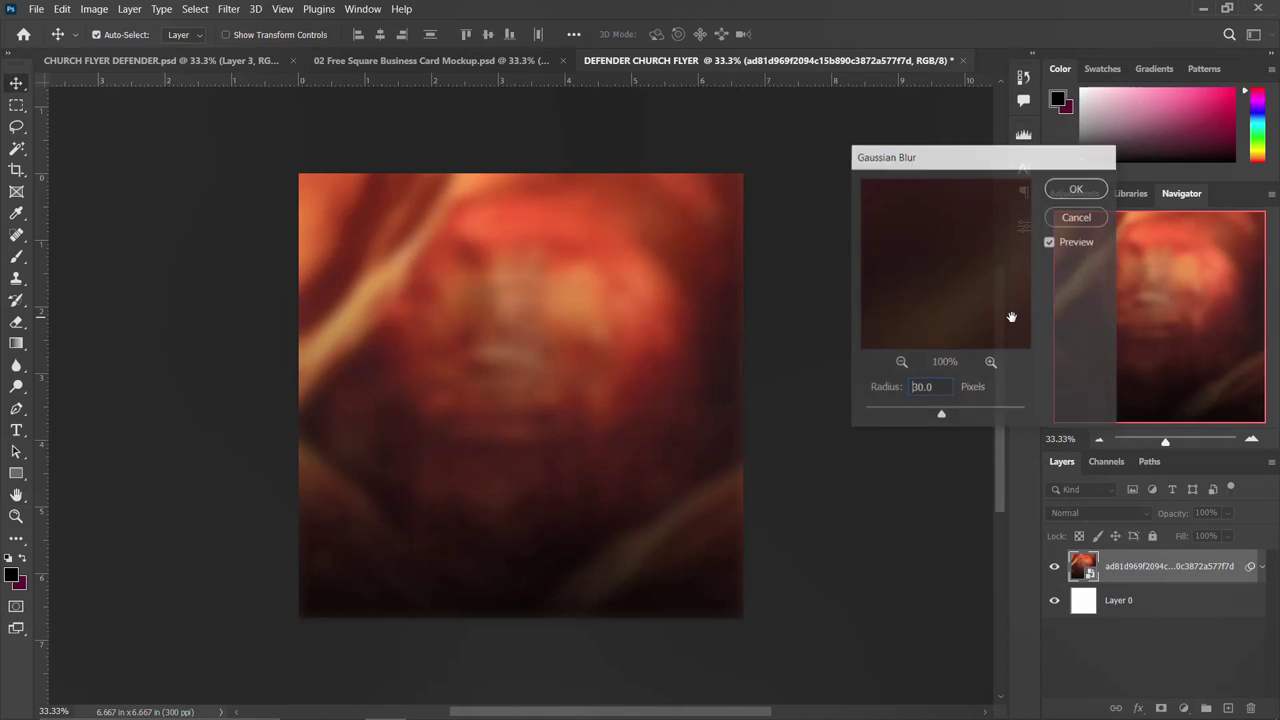
pyautogui.press('Return')
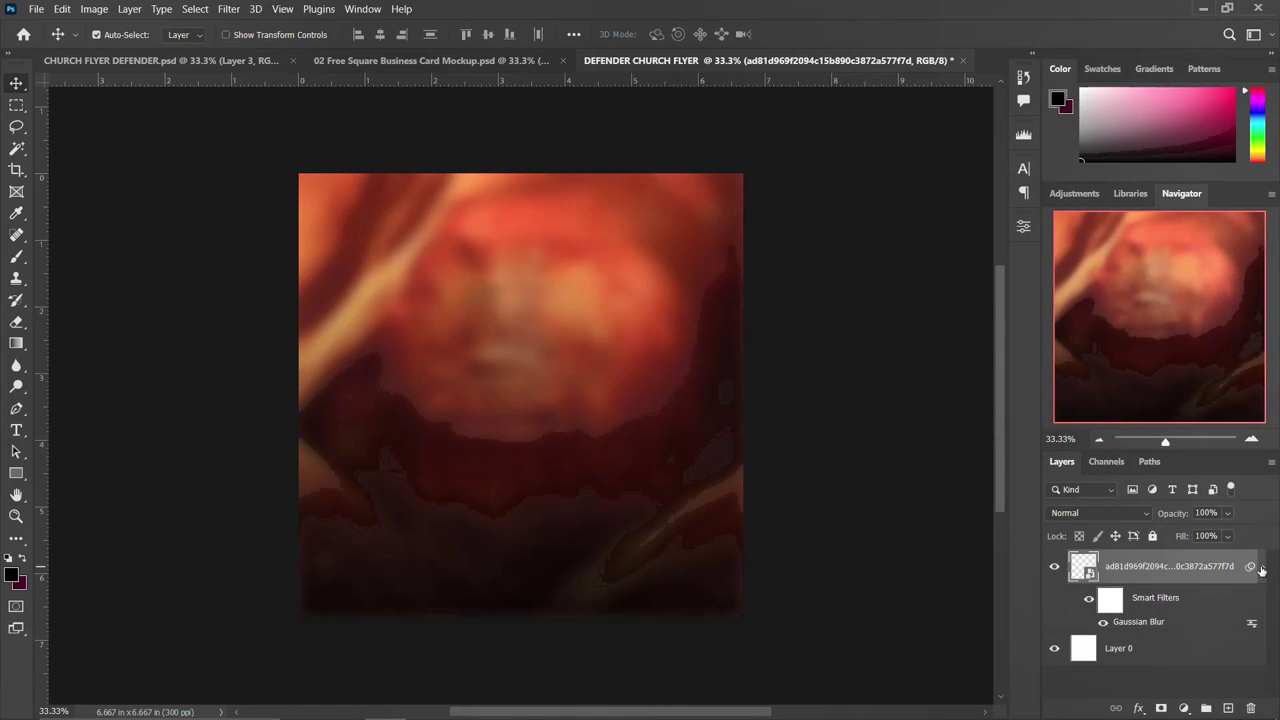
# - Place the glowing gold shield image centered over the blurred backdrop at 76.68%
pyautogui.click(1261, 568)
pyautogui.moveTo(384, 715)
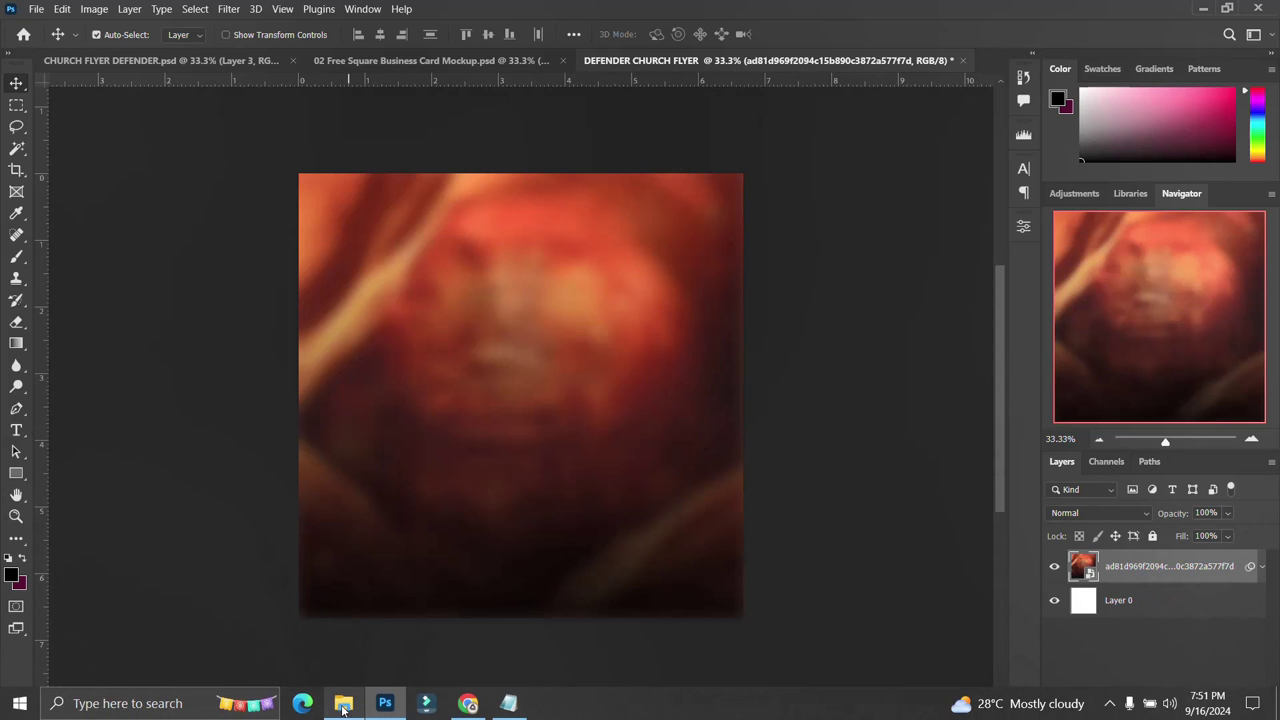
pyautogui.click(343, 708)
pyautogui.moveTo(895, 180); pyautogui.dragTo(363, 382)
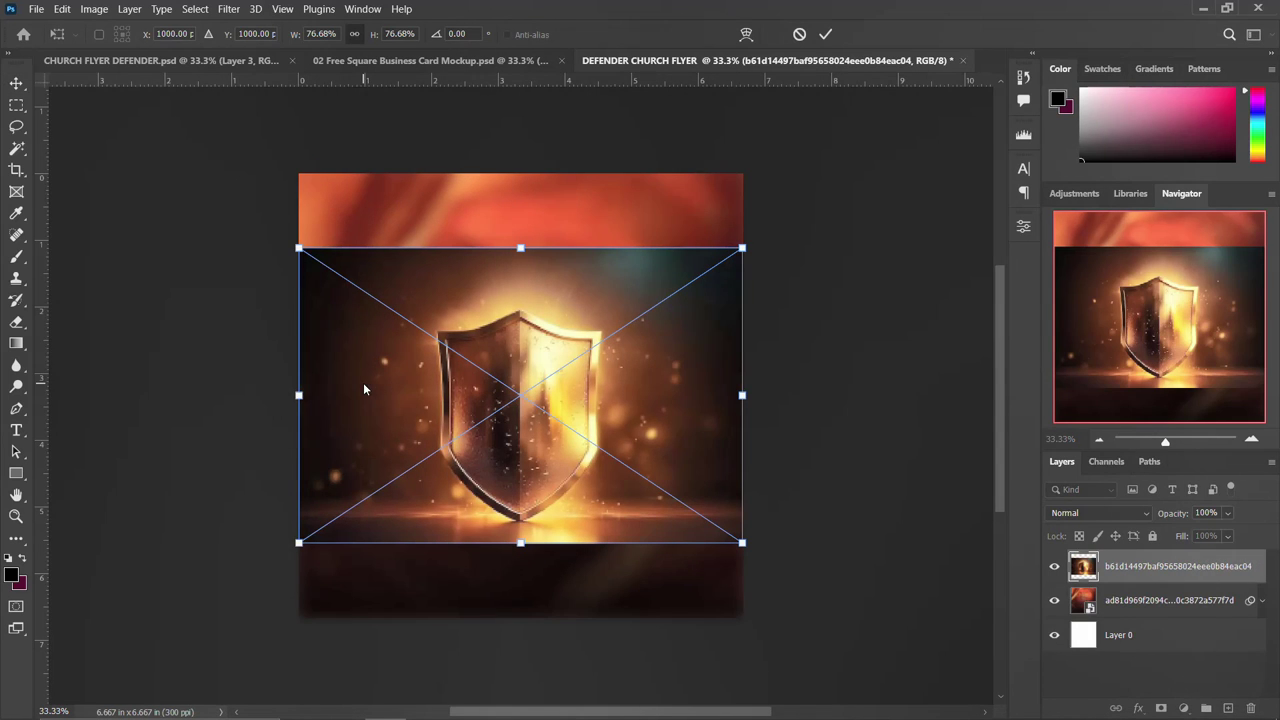
pyautogui.press('Return')
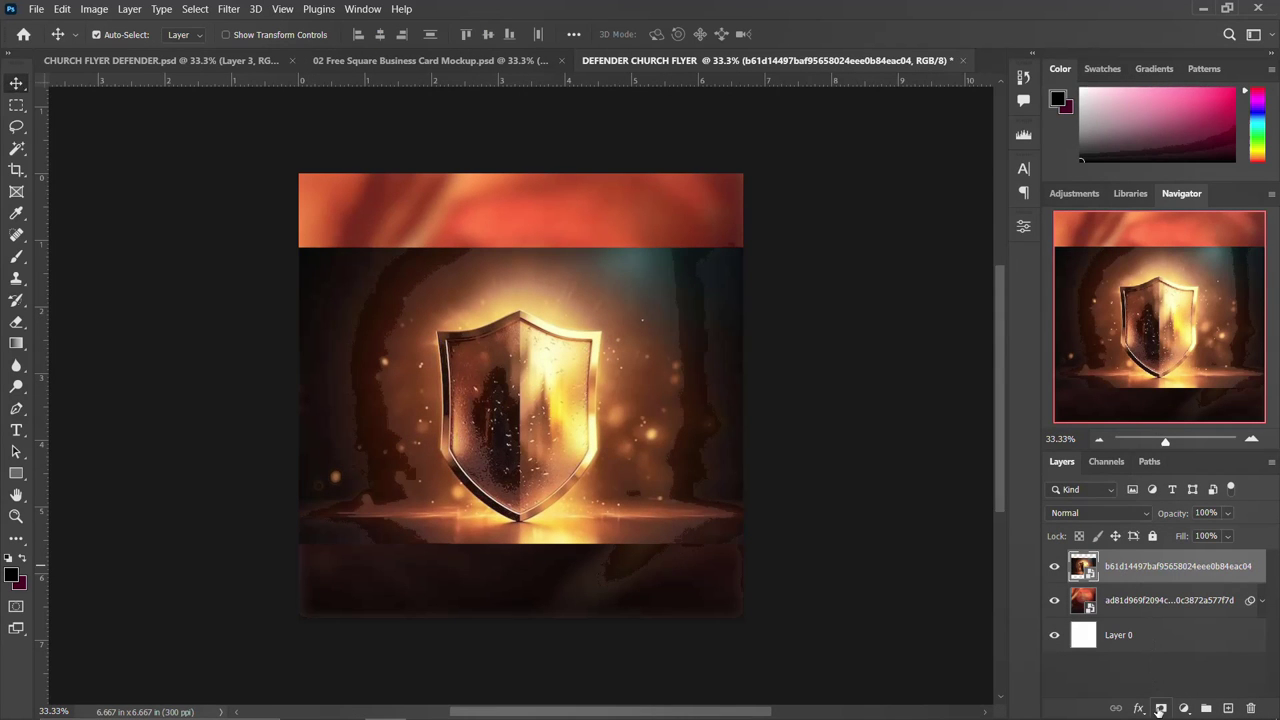
# - Add a layer mask to the shield and paint out its top and bottom edges with a soft black brush
pyautogui.click(1161, 708)
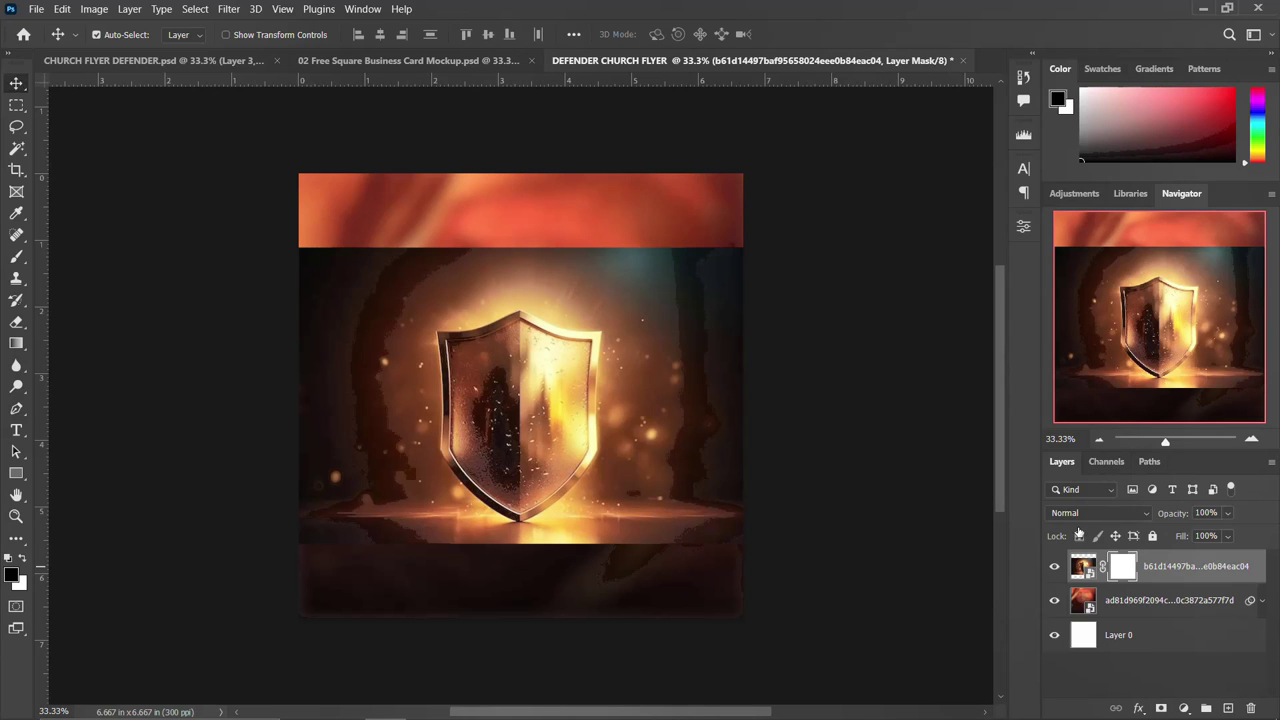
pyautogui.press('b')
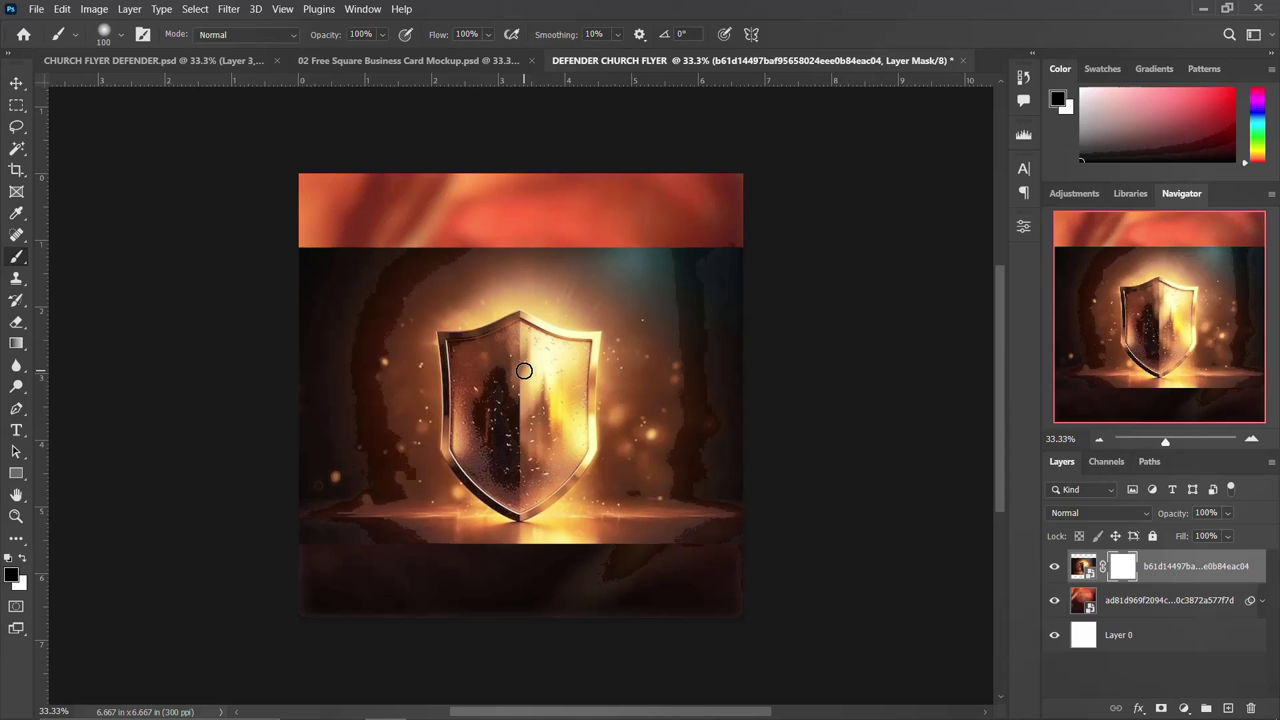
pyautogui.press(']')
pyautogui.press(']')
pyautogui.press(']')
pyautogui.press(']')
pyautogui.press(']')
pyautogui.press(']')
pyautogui.press(']')
pyautogui.press(']')
pyautogui.press(']')
pyautogui.press(']')
pyautogui.press(']')
pyautogui.press(']')
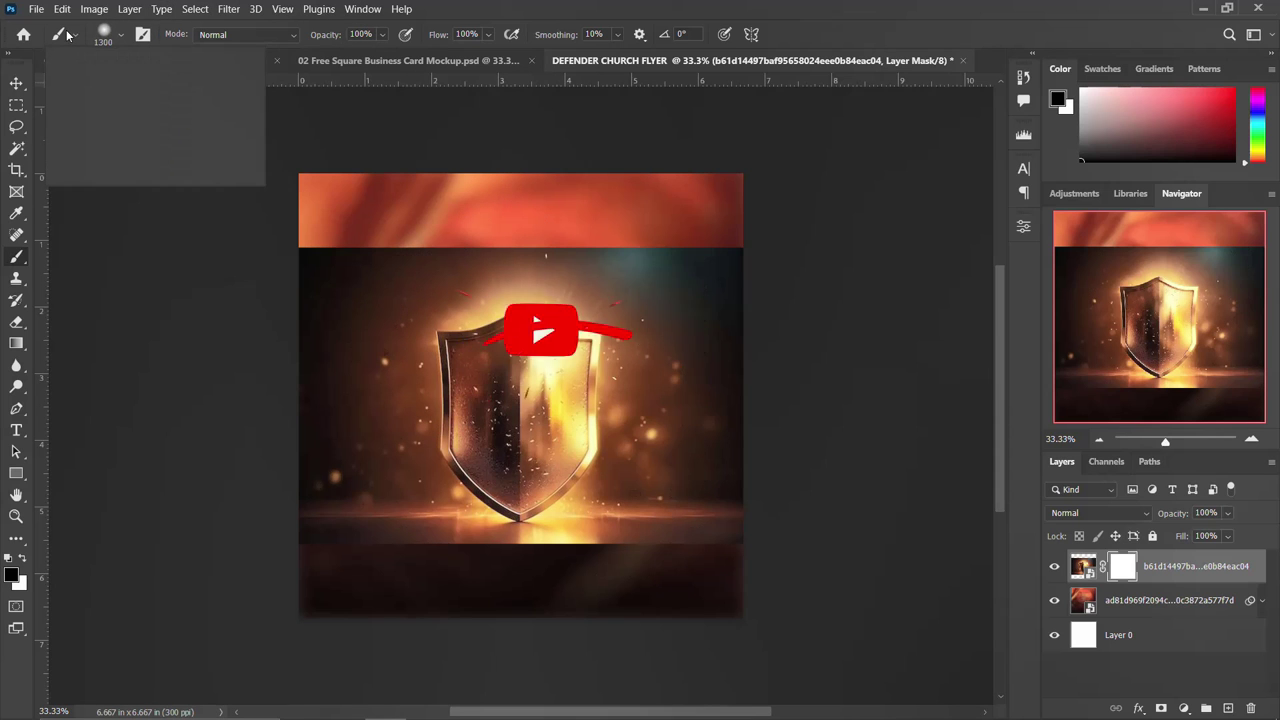
pyautogui.click(66, 34)
pyautogui.click(104, 34)
pyautogui.click(104, 34)
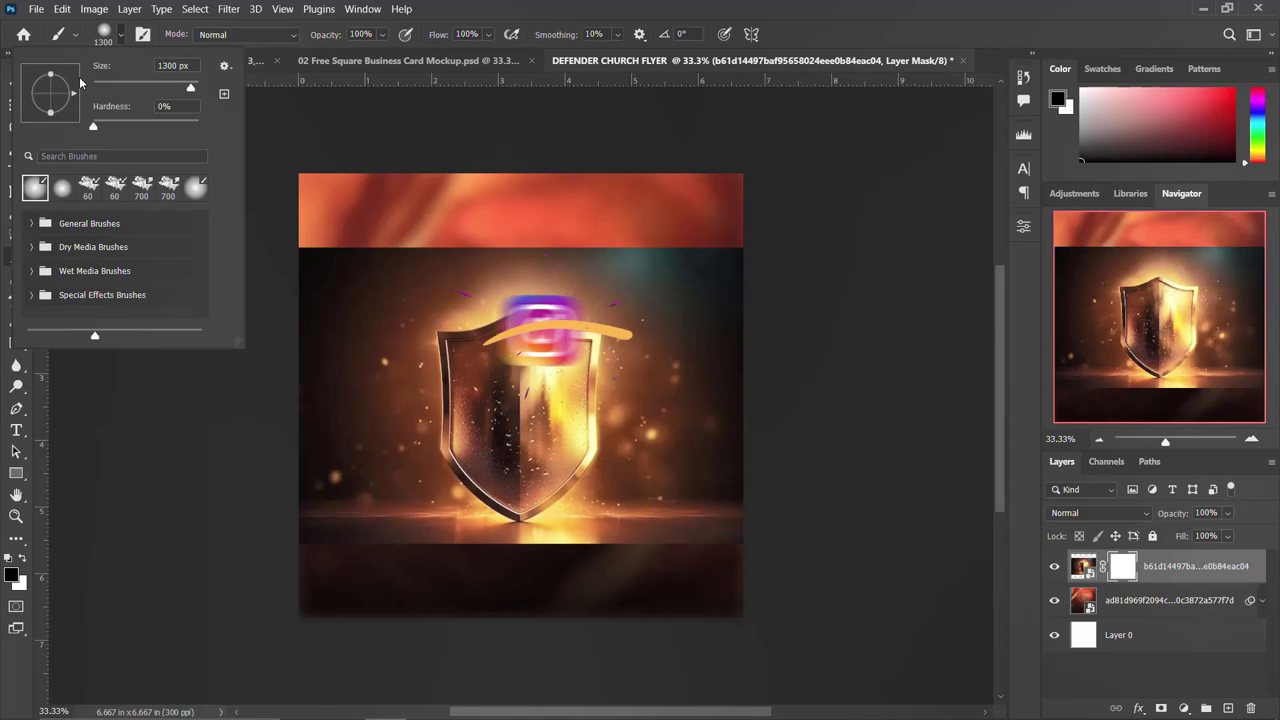
pyautogui.press('Return')
pyautogui.press('[')
pyautogui.press('[')
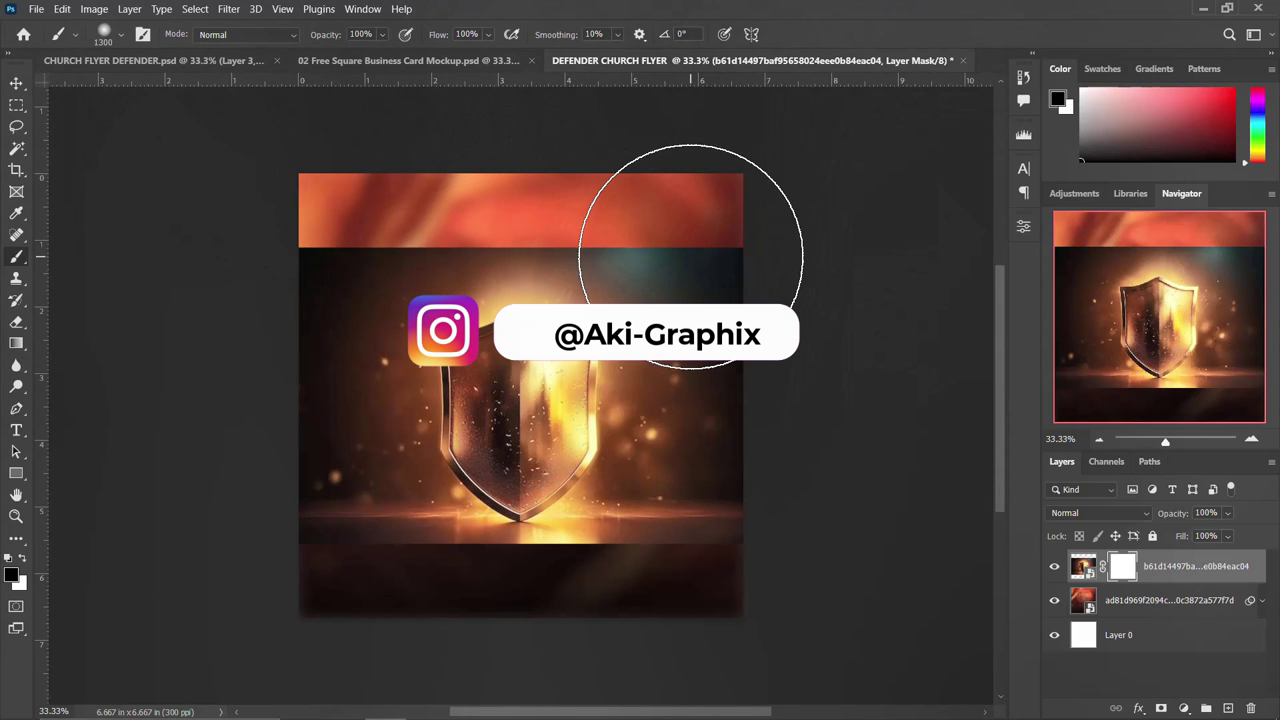
pyautogui.press('[')
pyautogui.moveTo(729, 251)
pyautogui.mouseDown()
pyautogui.moveTo(506, 235)
pyautogui.moveTo(351, 239)
pyautogui.moveTo(309, 257)
pyautogui.mouseUp()
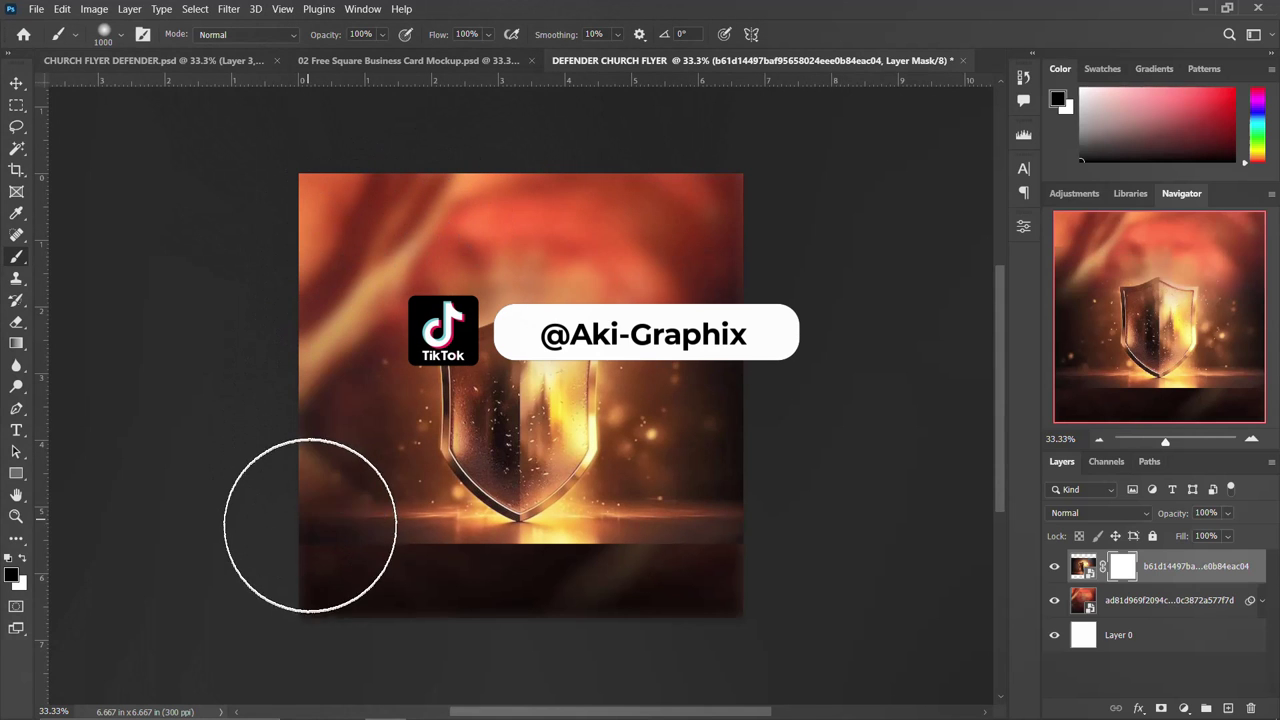
pyautogui.moveTo(757, 400)
pyautogui.mouseDown()
pyautogui.moveTo(566, 571)
pyautogui.moveTo(371, 586)
pyautogui.moveTo(587, 580)
pyautogui.mouseUp()
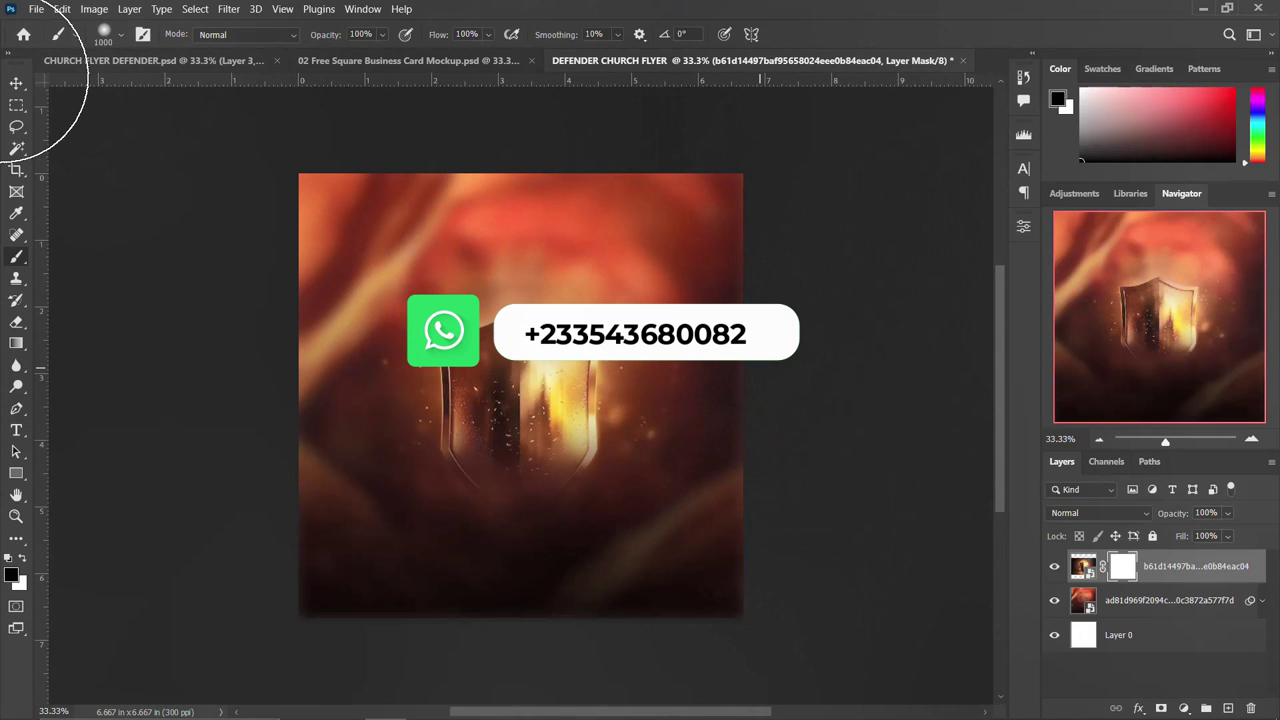
# - Move the shield higher toward the top-center, then select the three background layers
pyautogui.press('v')
pyautogui.moveTo(530, 325)
pyautogui.mouseDown()
pyautogui.moveTo(531, 372)
pyautogui.moveTo(534, 321)
pyautogui.moveTo(619, 370)
pyautogui.mouseUp()
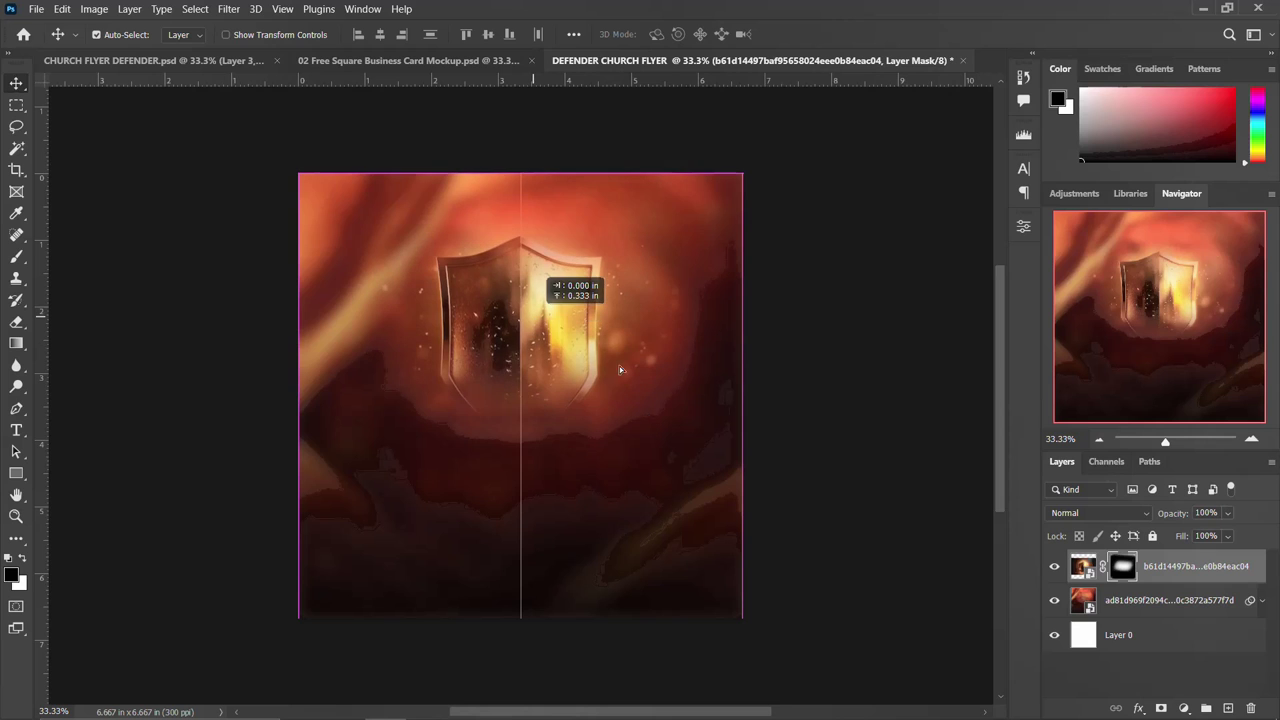
pyautogui.moveTo(549, 341); pyautogui.dragTo(549, 341)
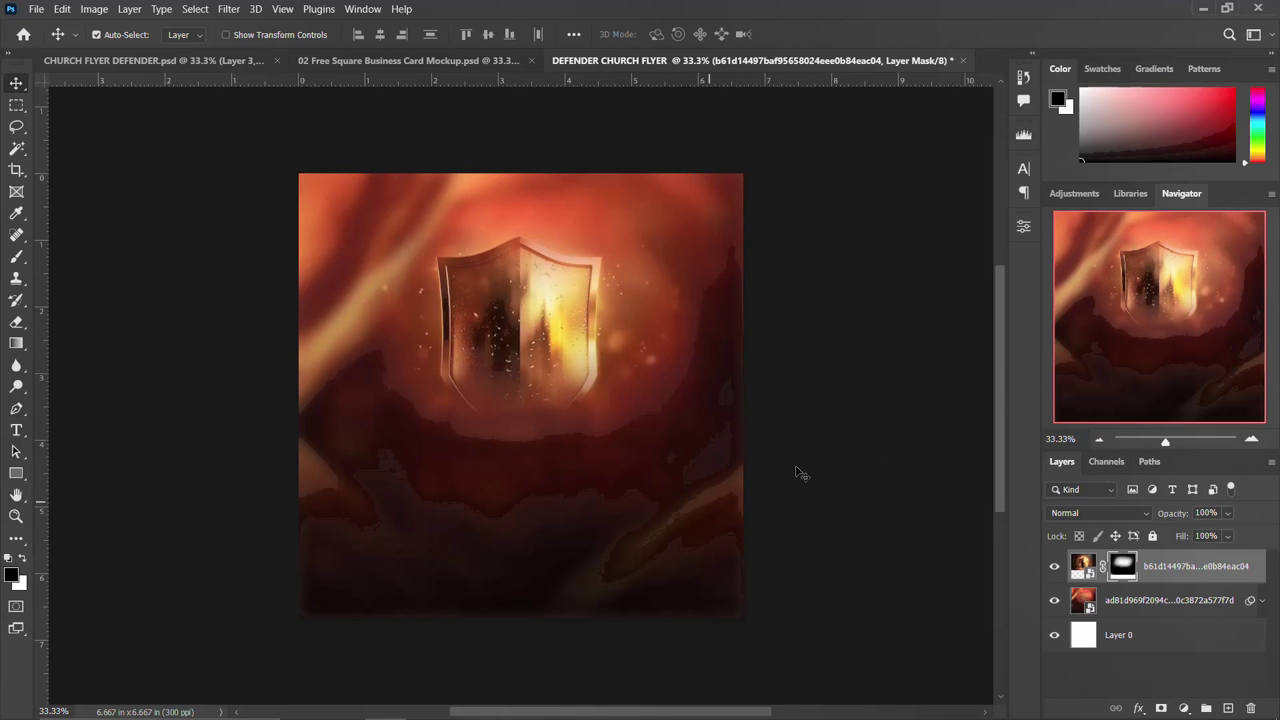
pyautogui.keyDown('shift'); pyautogui.click(1165, 601); pyautogui.keyUp('shift')
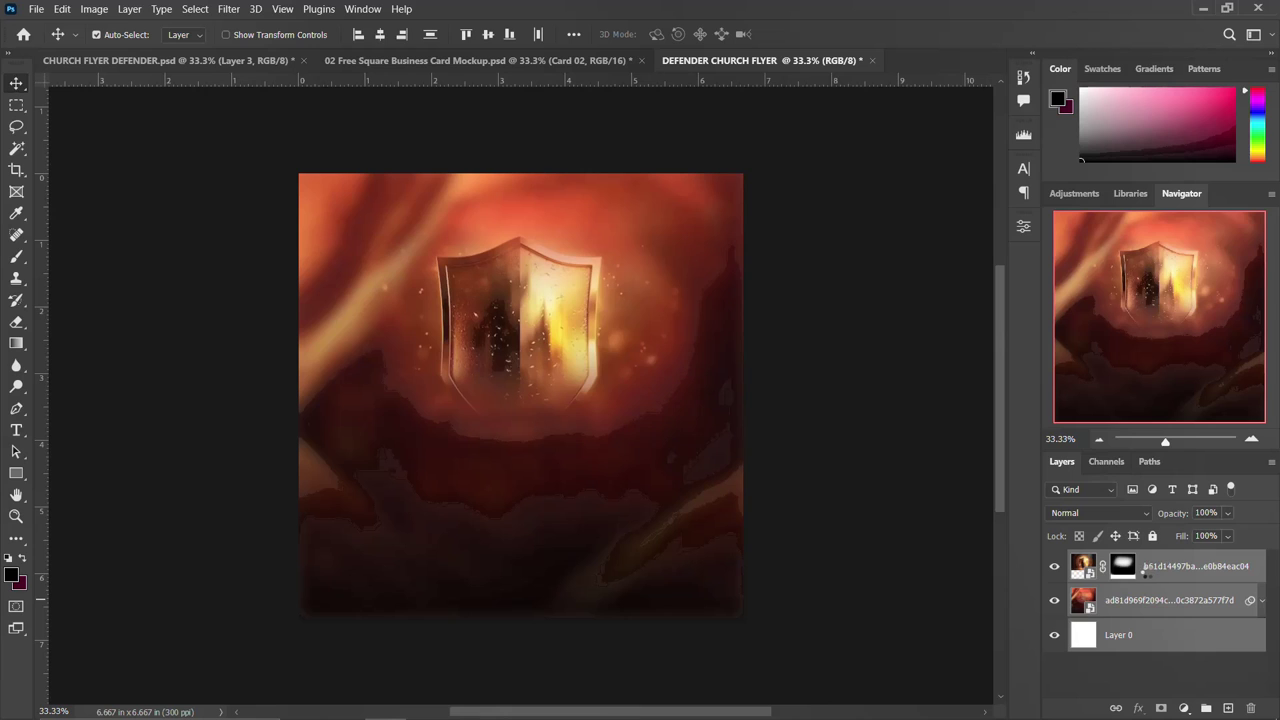
# - Group the three background layers and name the group BACKGROUND
pyautogui.hotkey('ctrl', 'g')
pyautogui.doubleClick(1116, 561)
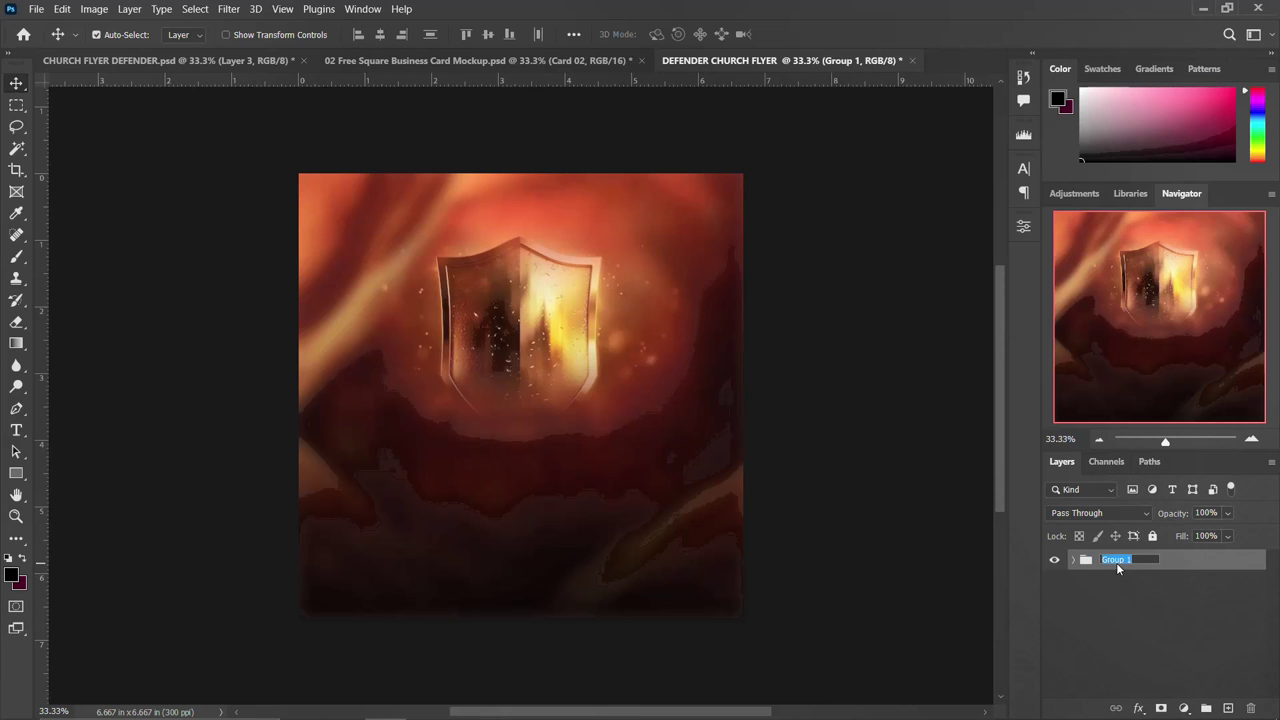
pyautogui.write('BACKGROUND')
pyautogui.press('Return')
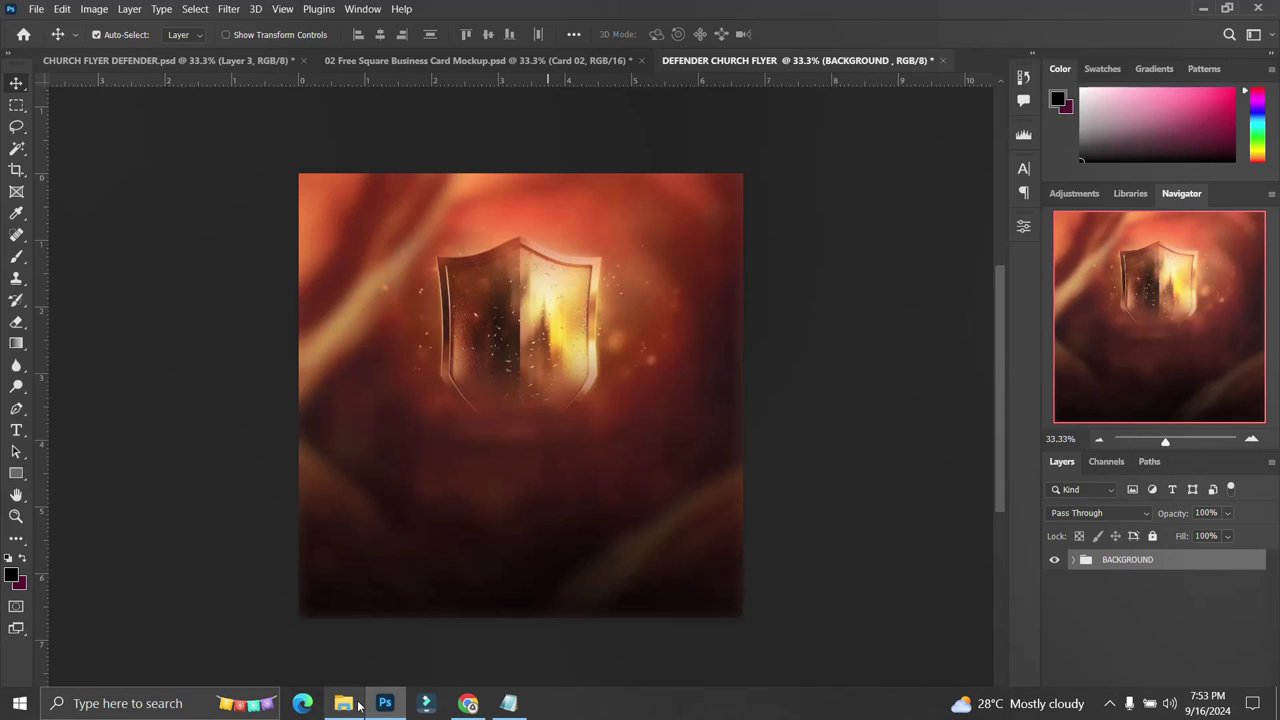
# - Open the DEFENDER CHURCH FLYER project folder and select the FACEBOOK copy image
pyautogui.moveTo(349, 707)
pyautogui.click(340, 610)
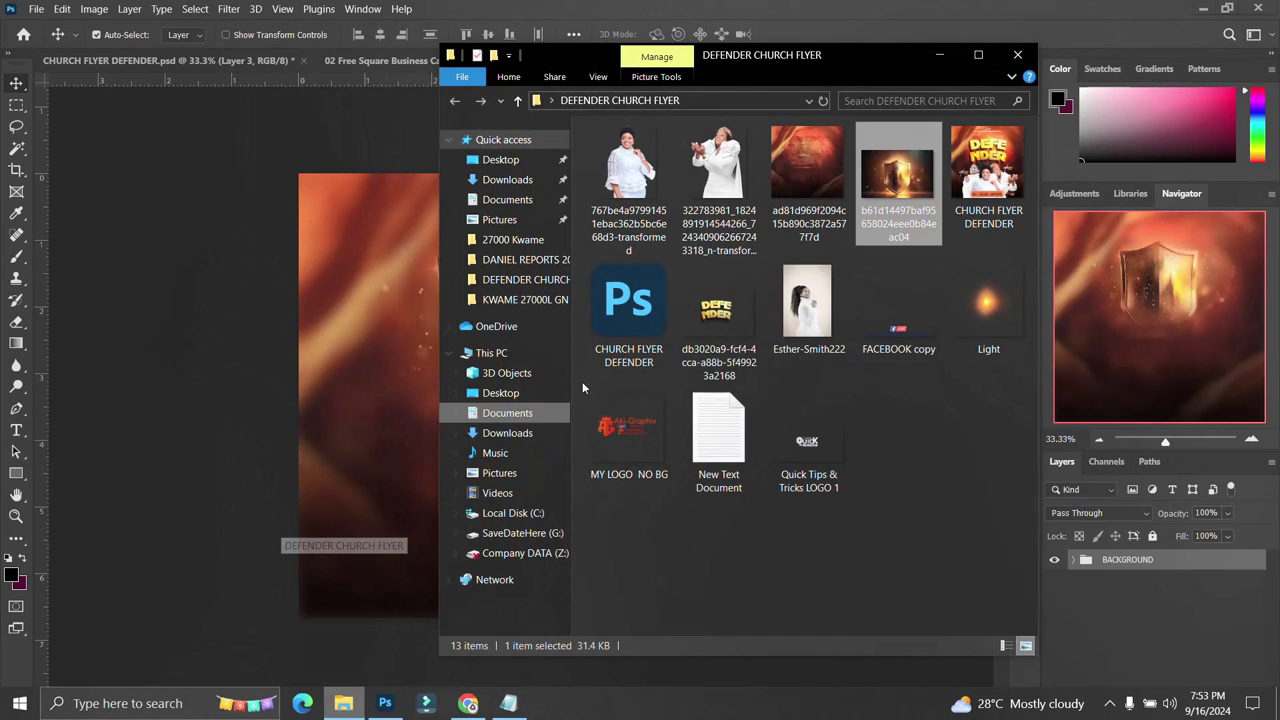
pyautogui.click(908, 331)
# - Place the FACEBOOK copy Facebook Live banner near the top of the flyer
pyautogui.moveTo(908, 311); pyautogui.dragTo(372, 310)
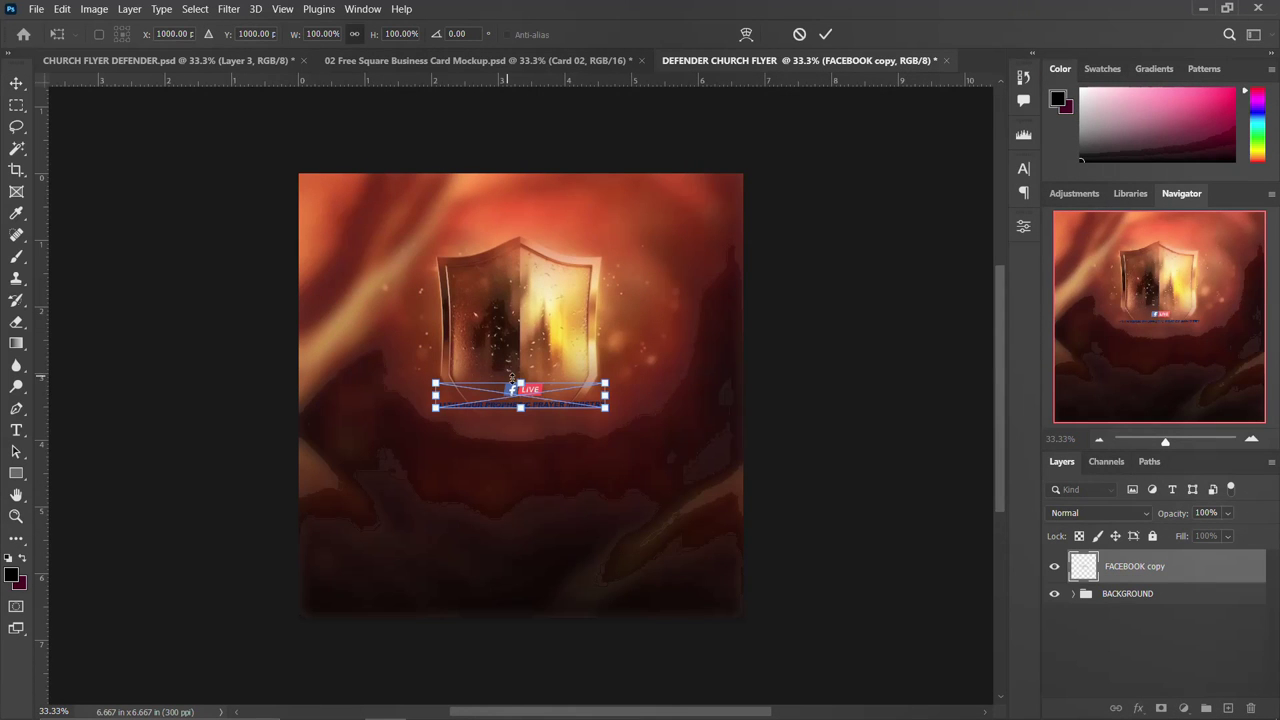
pyautogui.moveTo(523, 397); pyautogui.dragTo(529, 207)
pyautogui.press('Return')
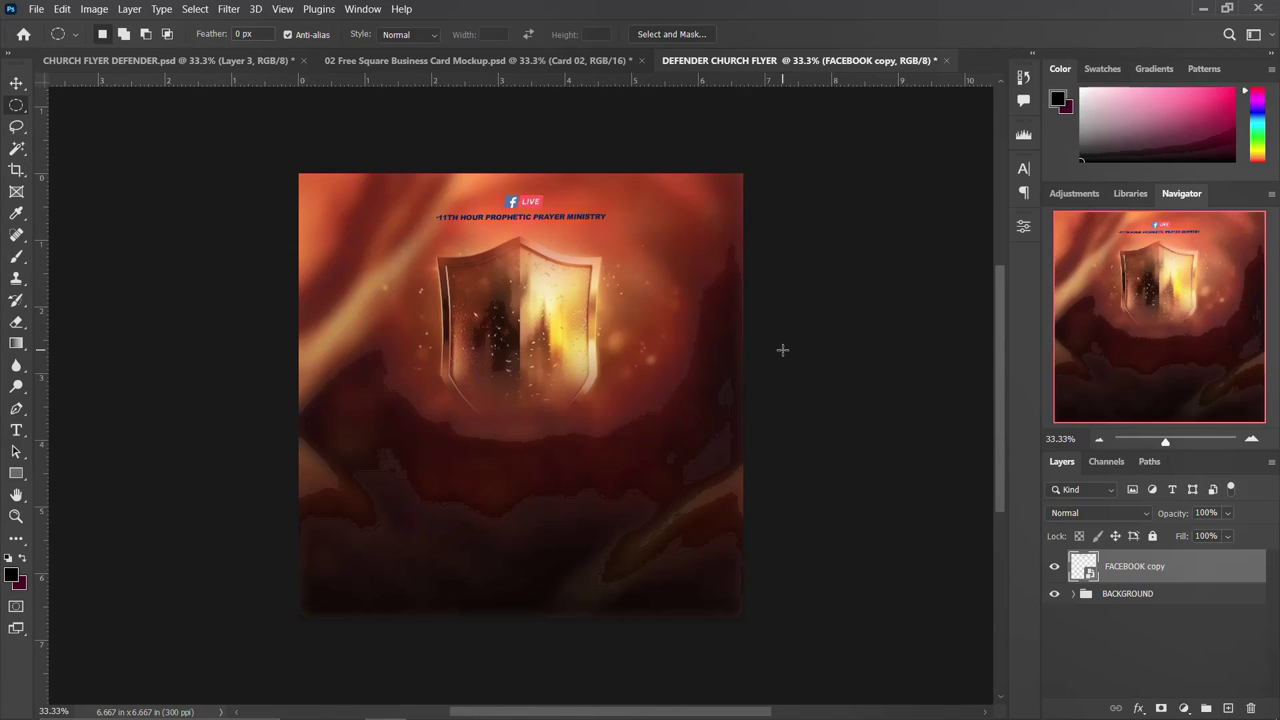
# - Draw a rectangular selection around the ministry name on the banner
pyautogui.click(17, 106)
pyautogui.click(90, 99)
pyautogui.moveTo(648, 241); pyautogui.dragTo(410, 210)
# - Copy the ministry name onto Layer 1 and give it a white Color Overlay
pyautogui.hotkey('ctrl', 'shift', 'alt', 'n')
pyautogui.hotkey('ctrl', 'd')
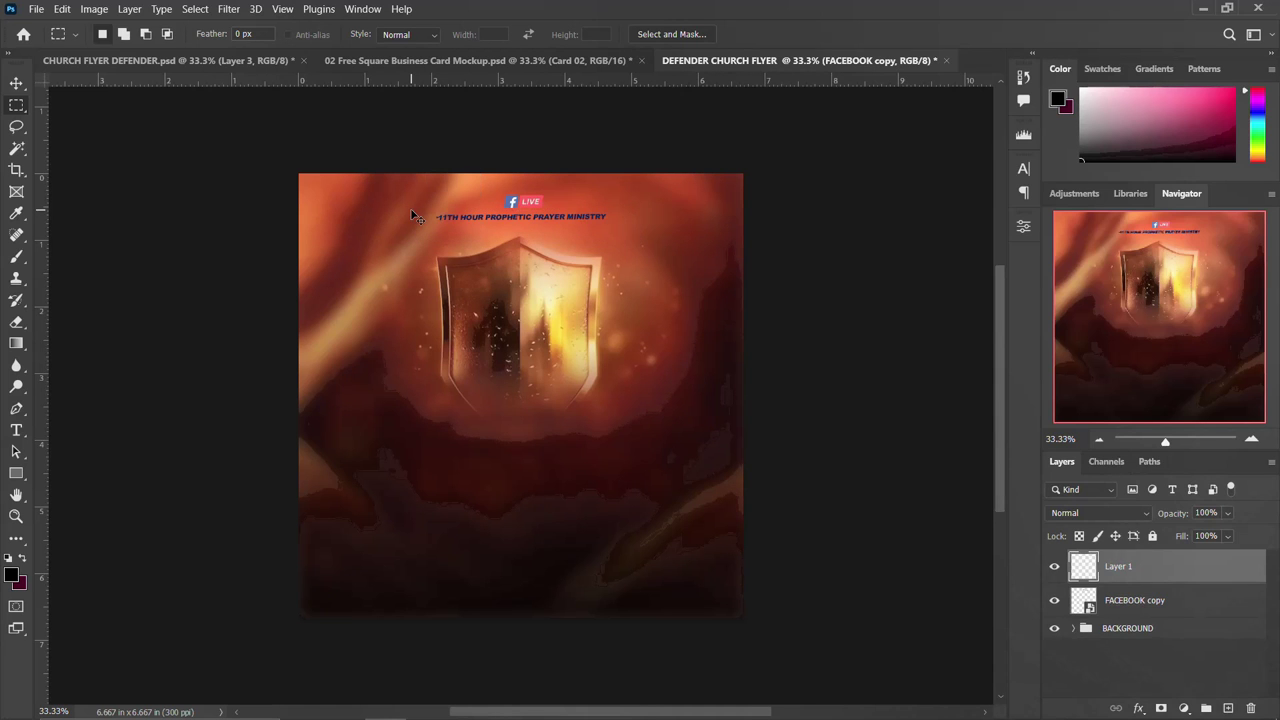
pyautogui.doubleClick(1205, 570)
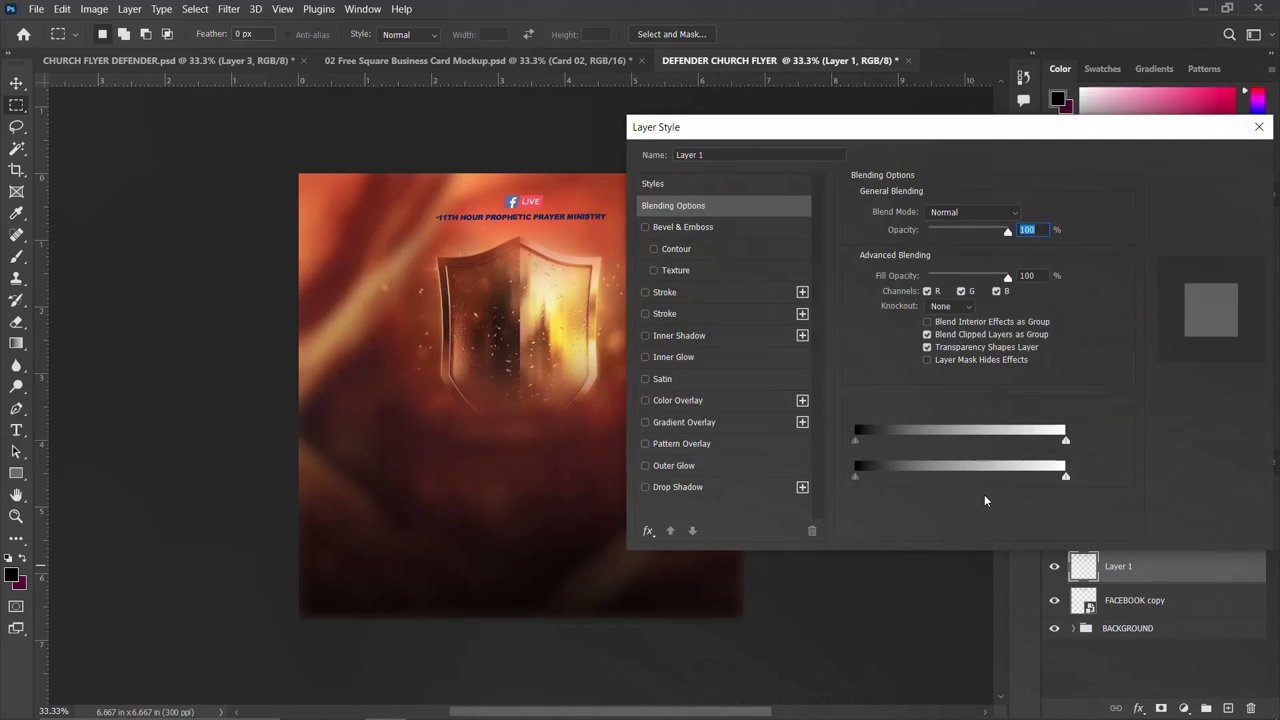
pyautogui.click(689, 400)
pyautogui.click(1023, 214)
pyautogui.click(777, 258)
pyautogui.click(1130, 250)
pyautogui.click(1210, 159)
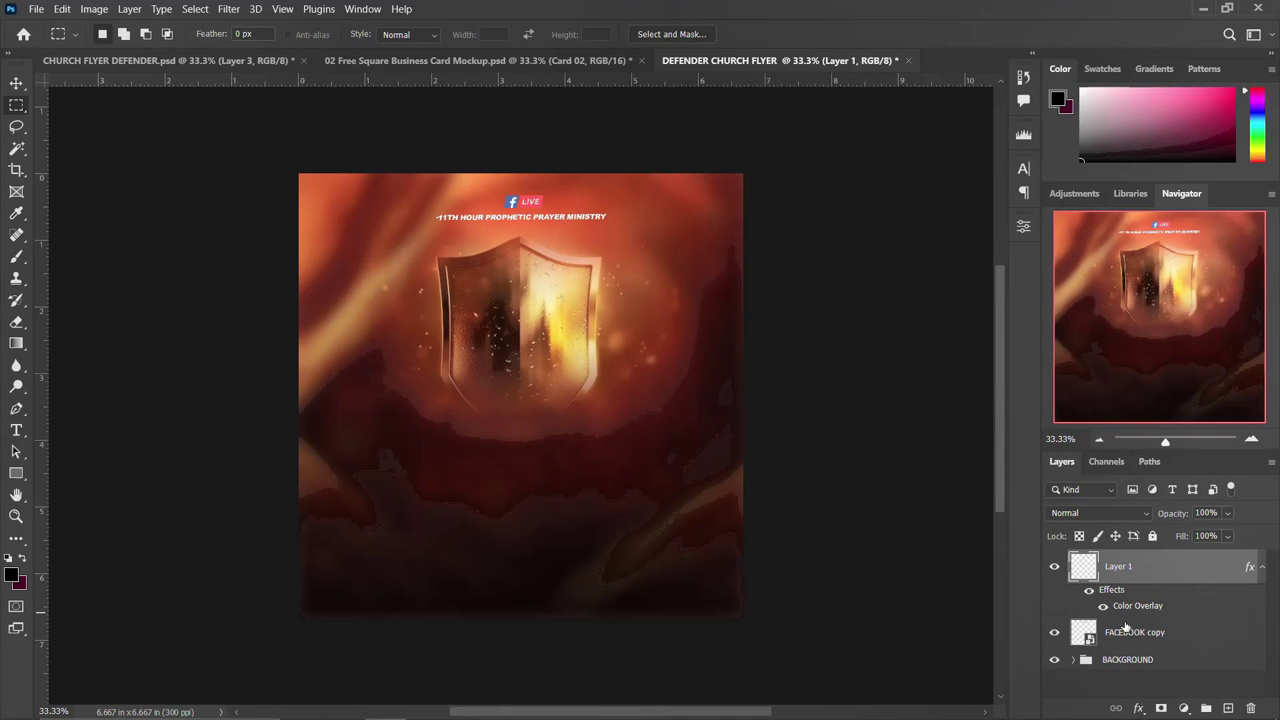
# - Group Layer 1 with the FACEBOOK copy banner and name the group LOGO
pyautogui.keyDown('shift'); pyautogui.click(1126, 631); pyautogui.keyUp('shift')
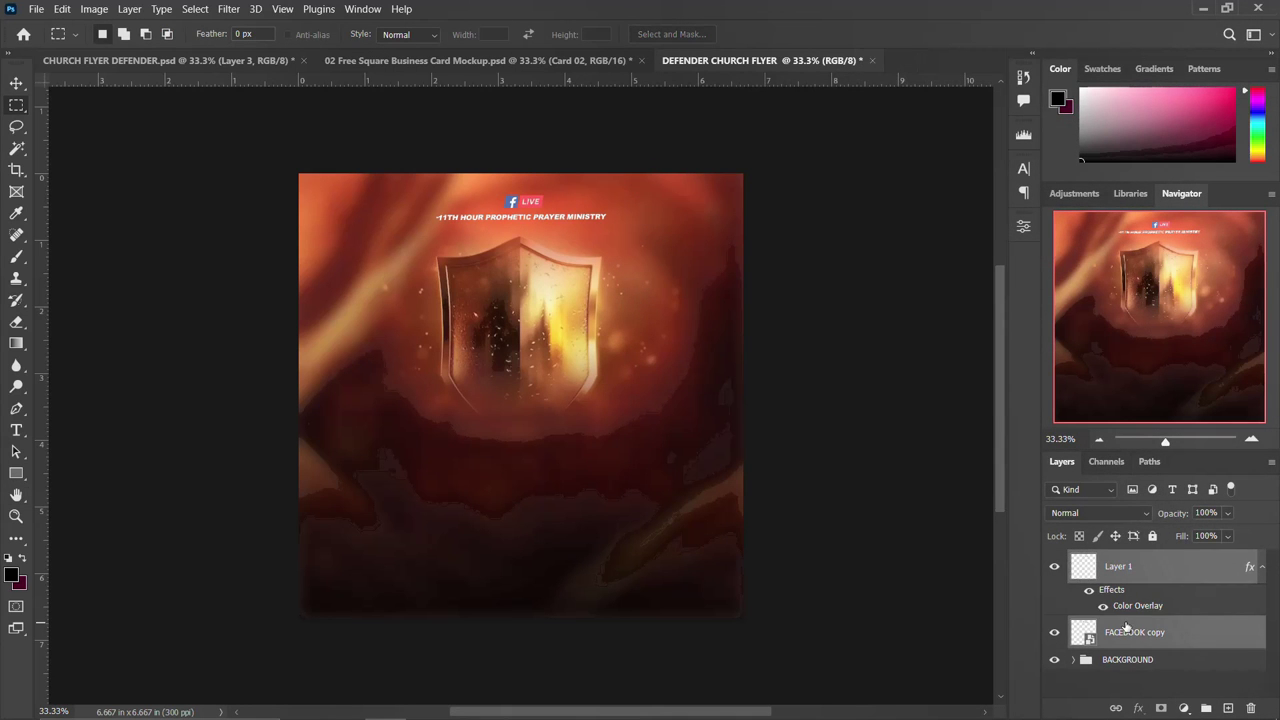
pyautogui.hotkey('ctrl', 'g')
pyautogui.doubleClick(1117, 561)
pyautogui.write('LOGO')
pyautogui.press('Return')
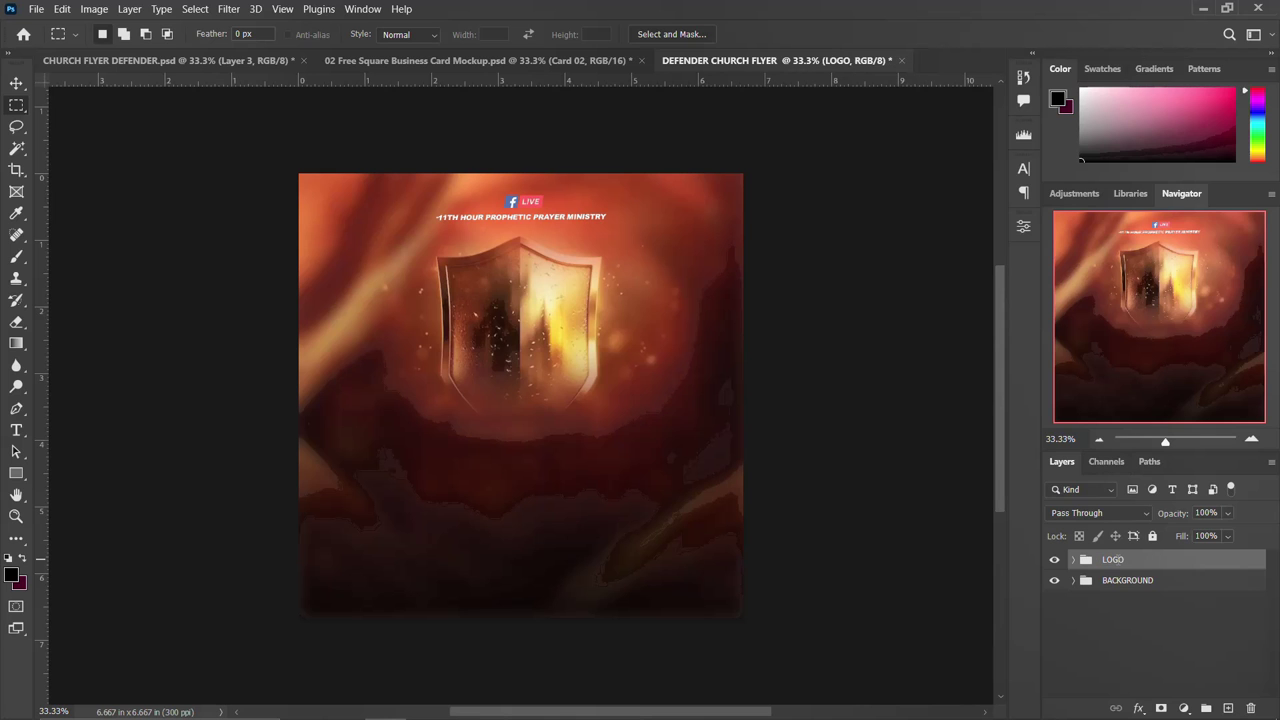
# - Place the gold DEFENDER title image over the shield, scaled to 16%
pyautogui.press('v')
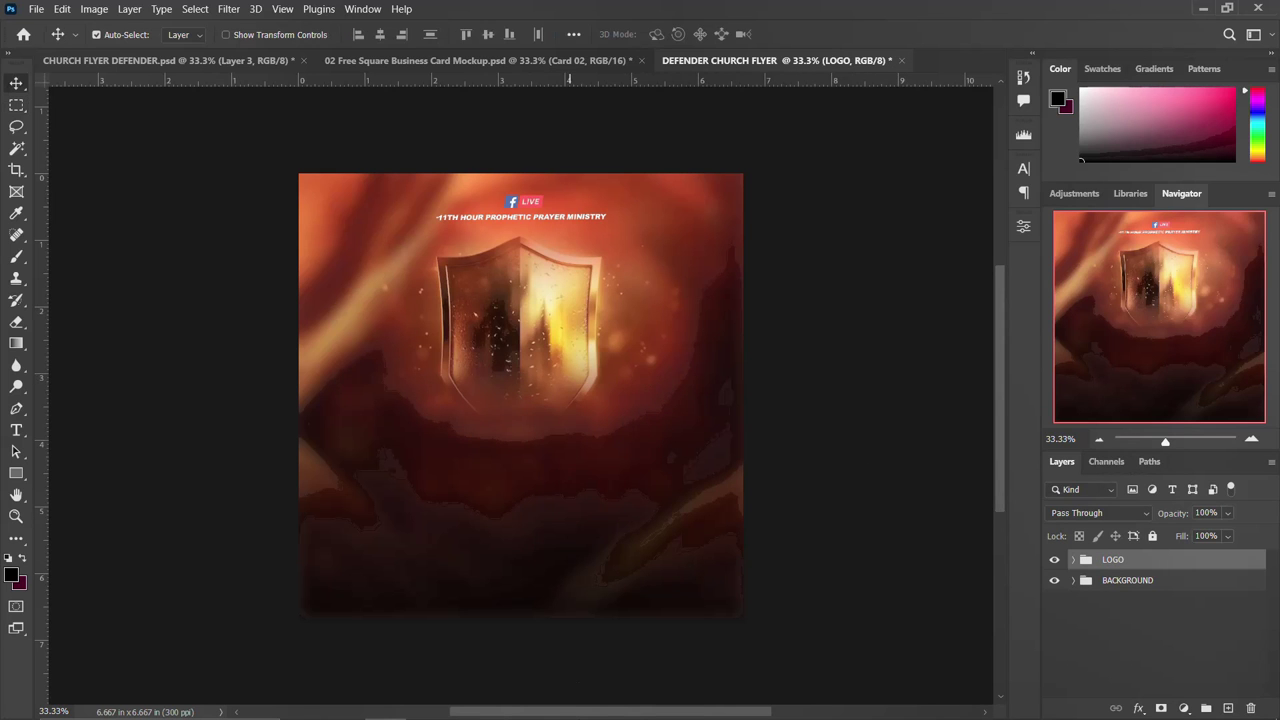
pyautogui.click(345, 707)
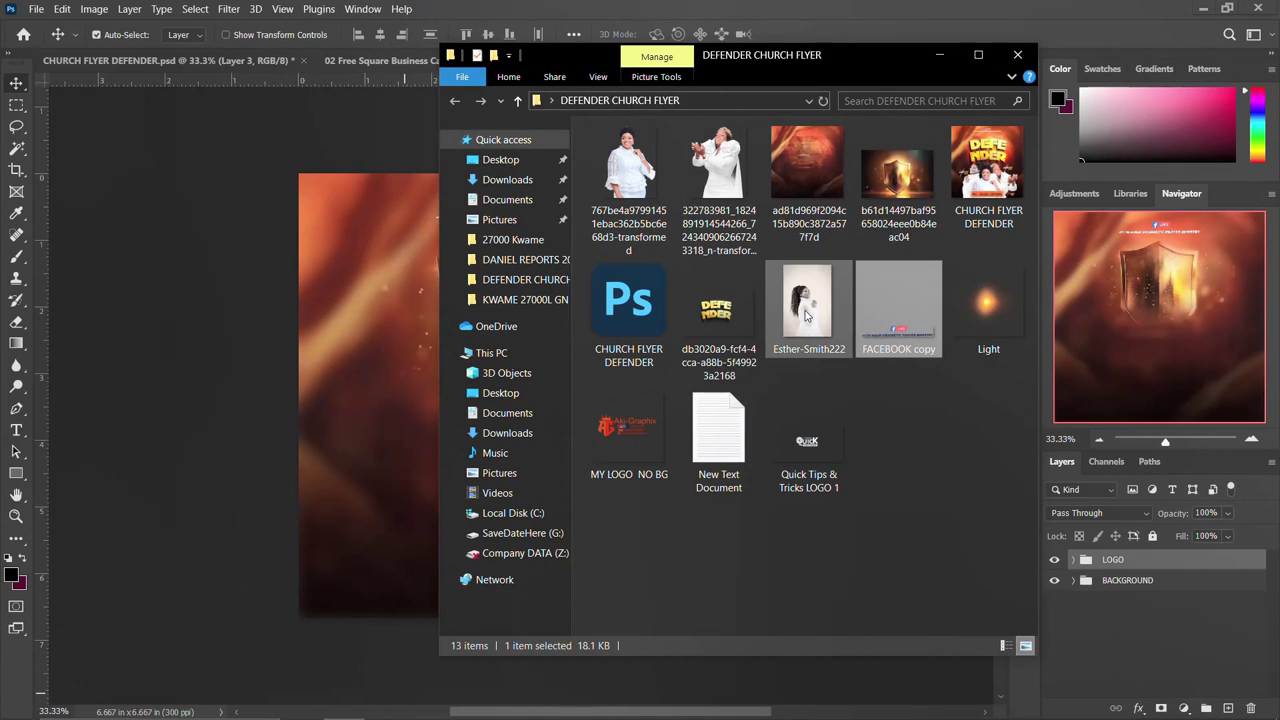
pyautogui.moveTo(705, 288); pyautogui.dragTo(363, 370)
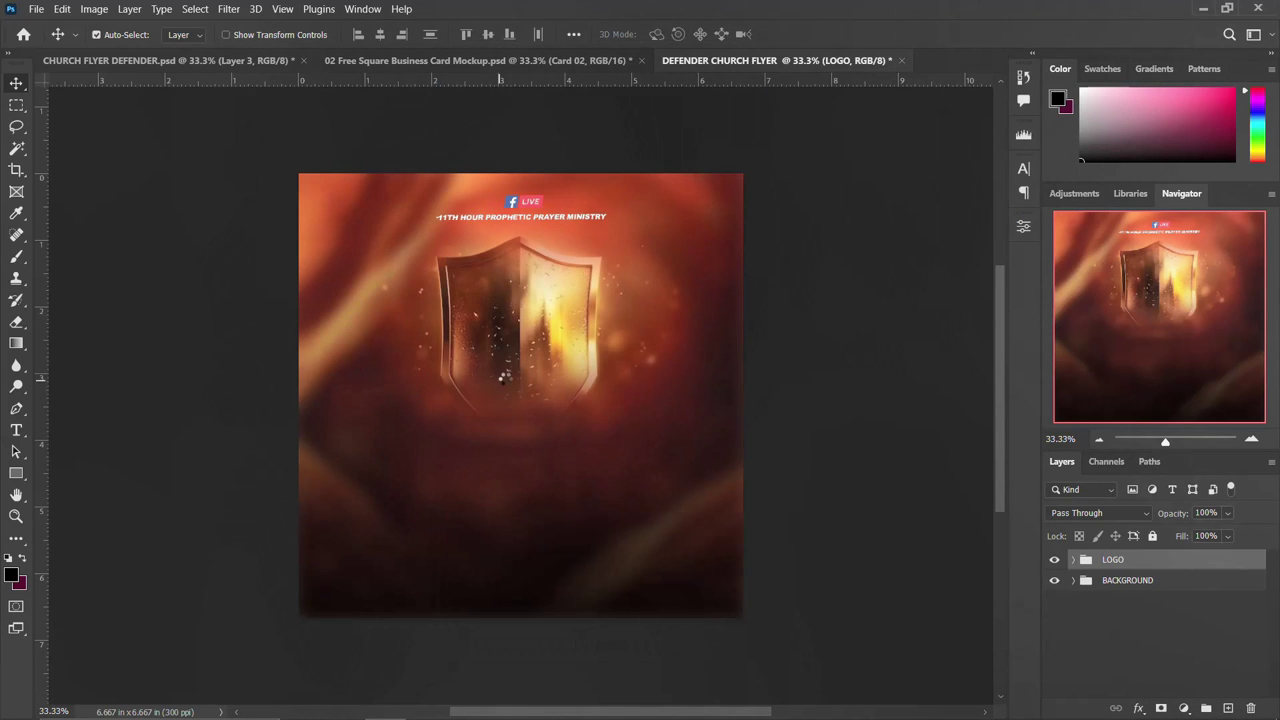
pyautogui.moveTo(513, 375); pyautogui.dragTo(515, 323)
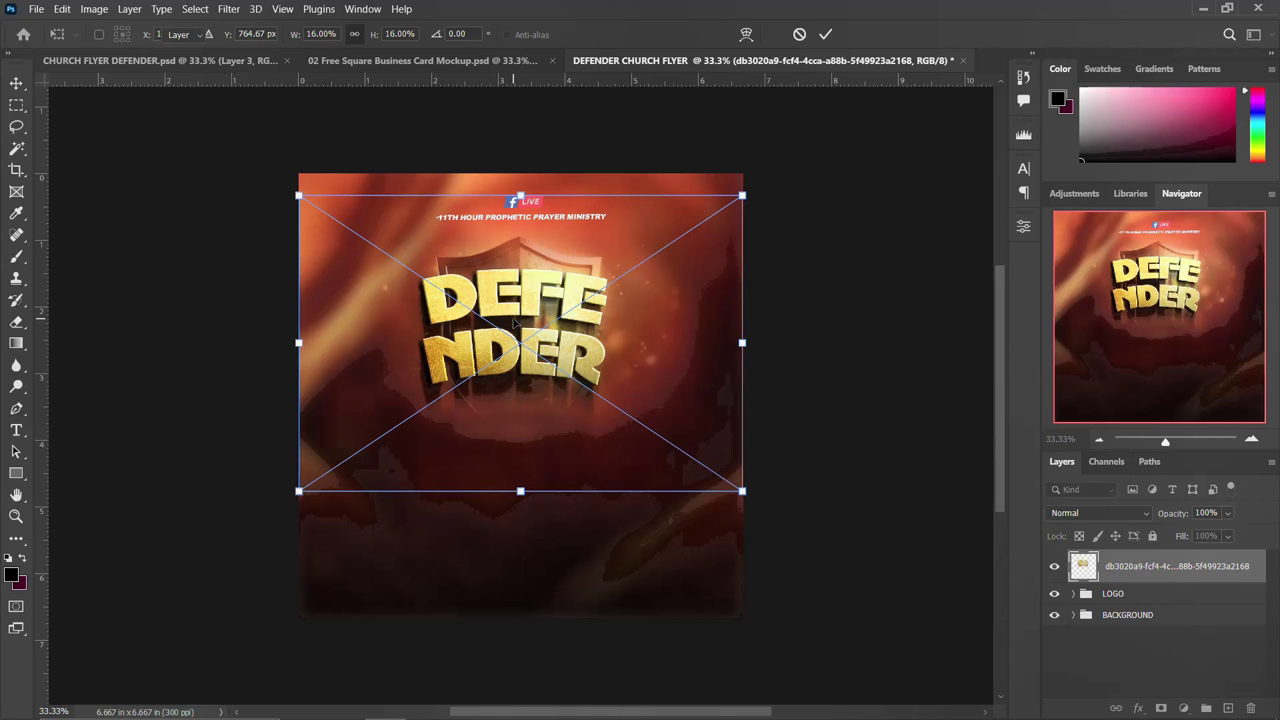
pyautogui.press('Return')
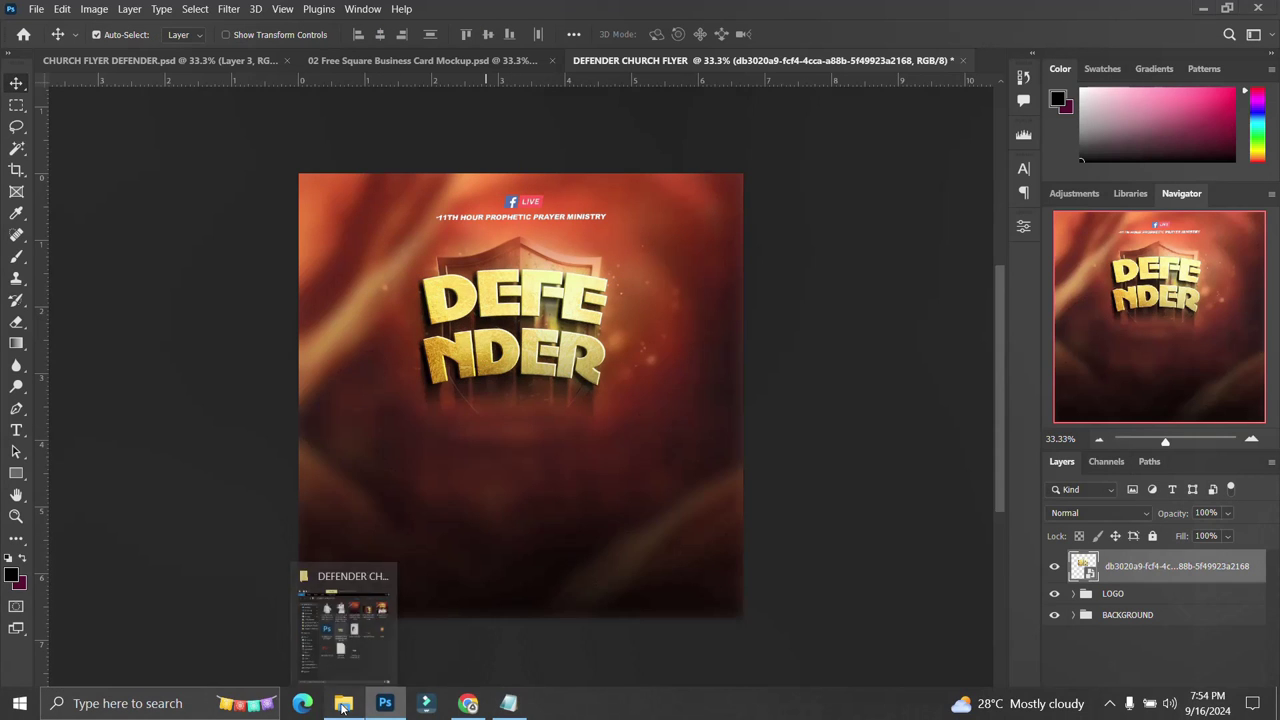
# - Place the three women's photos from the project folder into the flyer
pyautogui.click(343, 708)
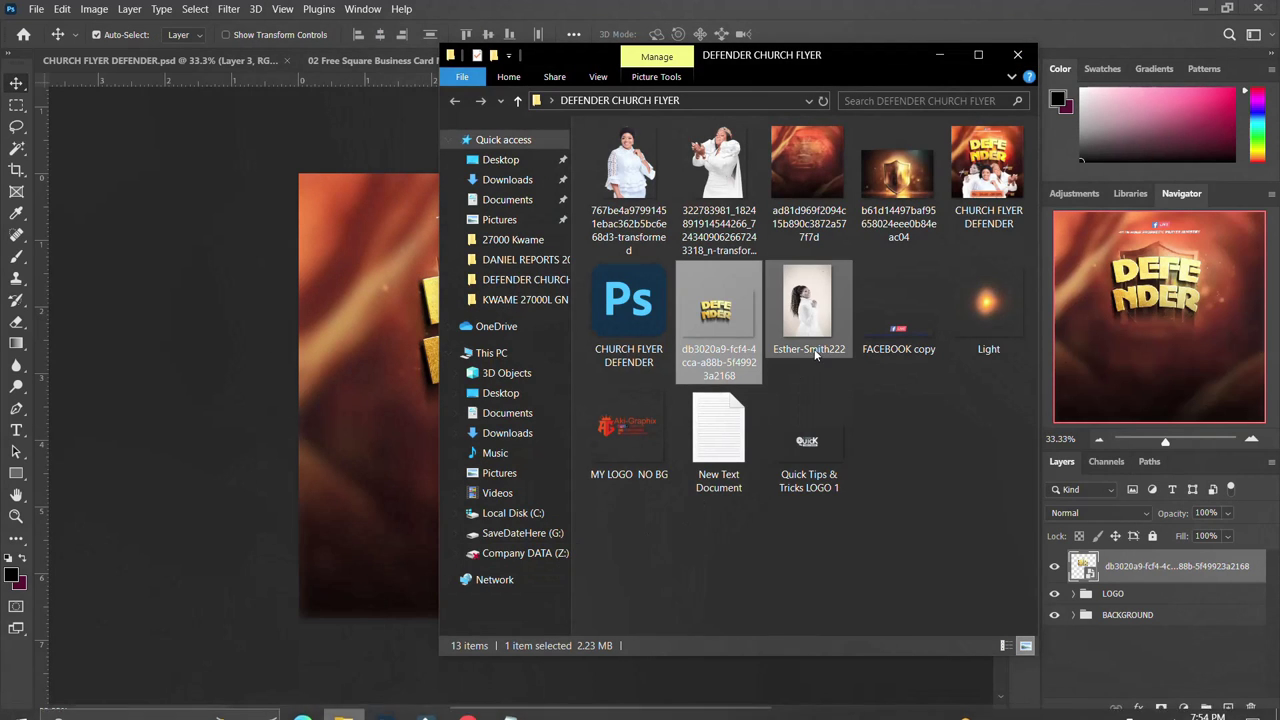
pyautogui.click(609, 199)
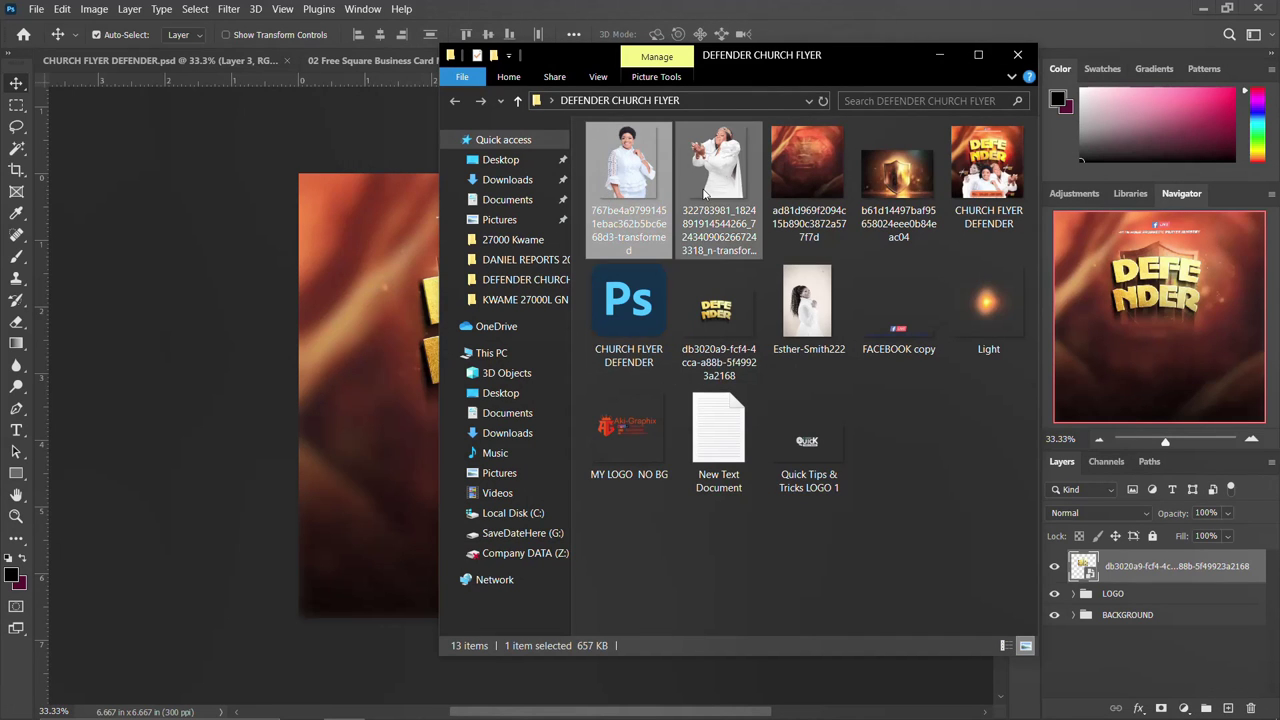
pyautogui.keyDown('ctrl'); pyautogui.click(703, 195); pyautogui.keyUp('ctrl')
pyautogui.keyDown('ctrl'); pyautogui.click(790, 296); pyautogui.keyUp('ctrl')
pyautogui.moveTo(717, 196); pyautogui.dragTo(340, 479)
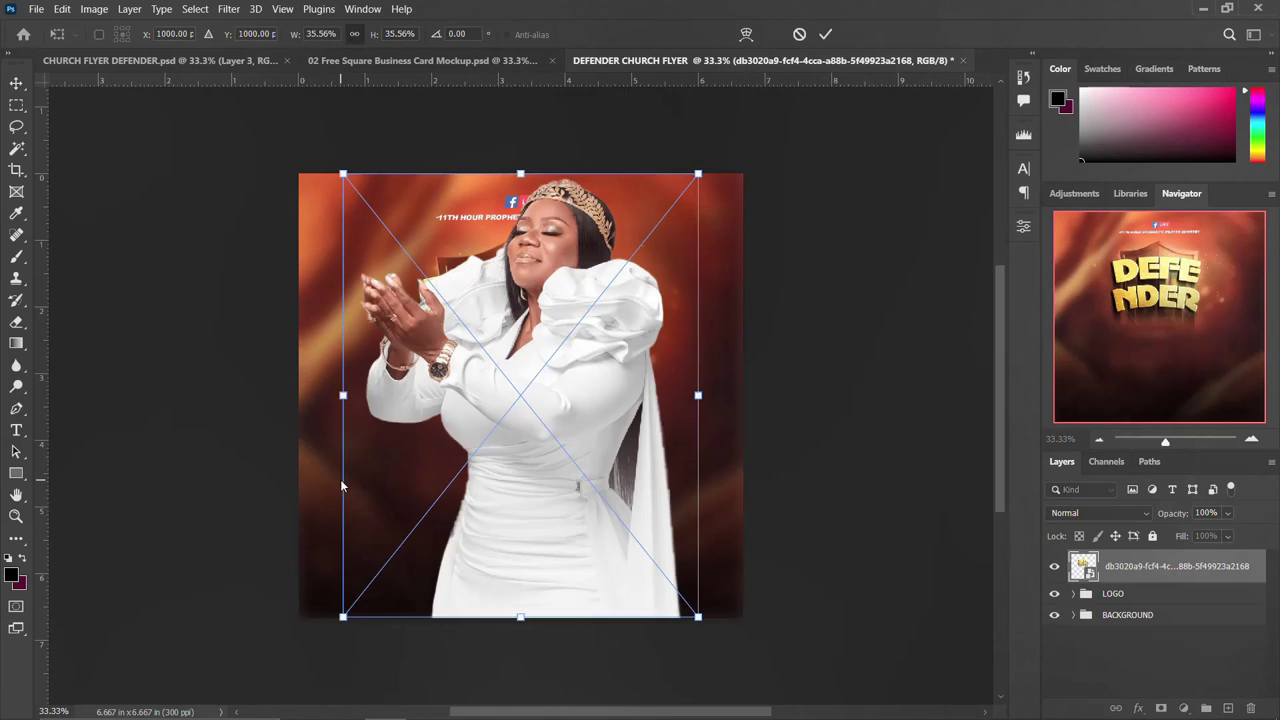
pyautogui.press('Return')
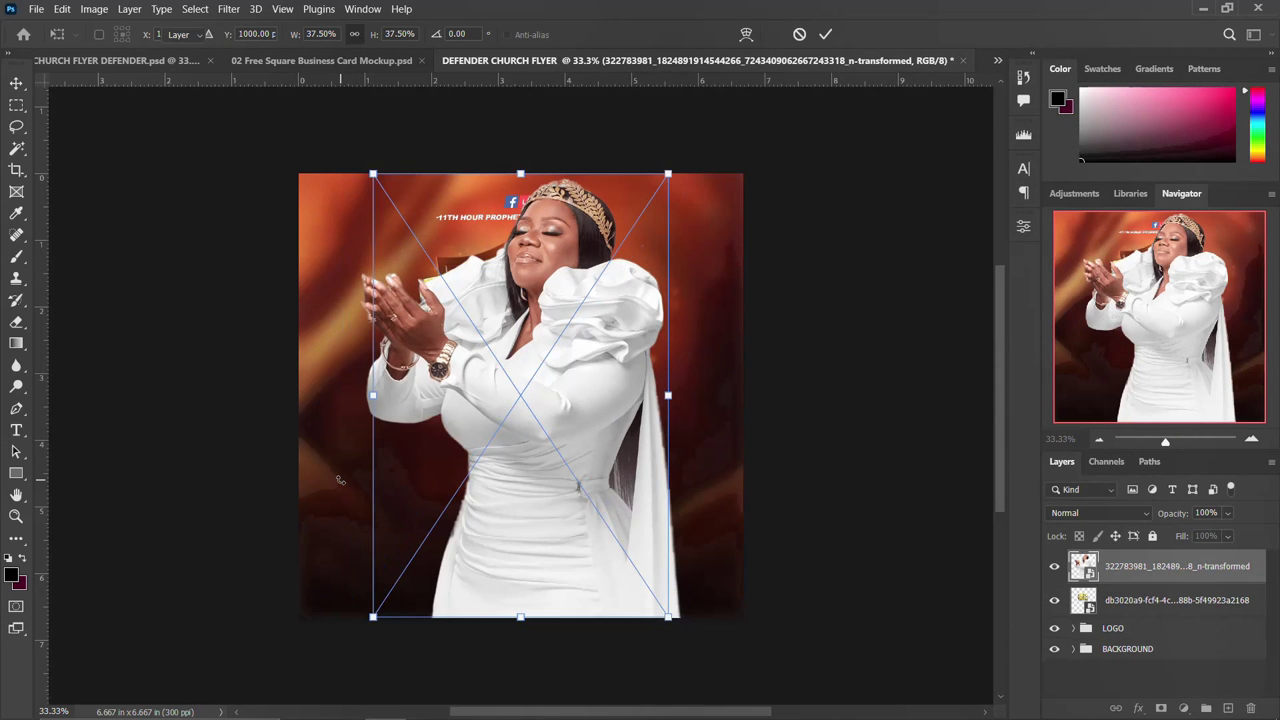
pyautogui.press('Return')
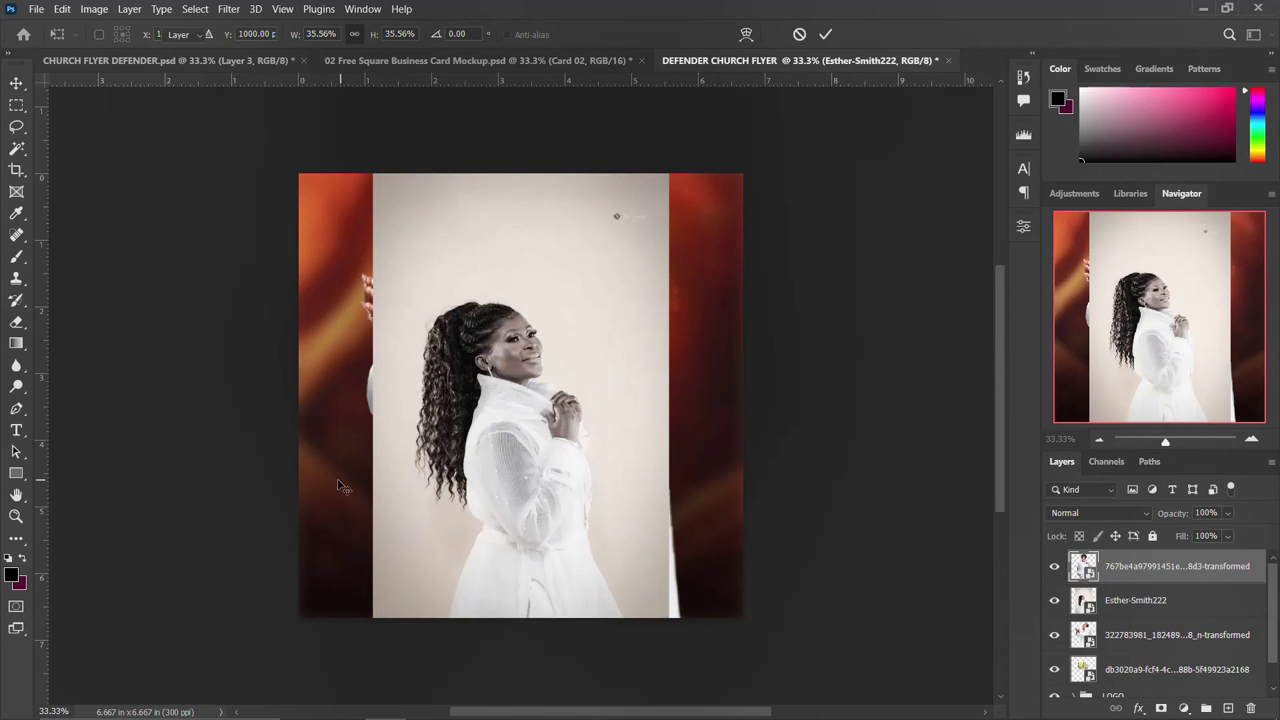
pyautogui.press('Return')
# - Rasterize the top photo layer and enter Quick Mask with the Magic Wand ready
pyautogui.click(1054, 566)
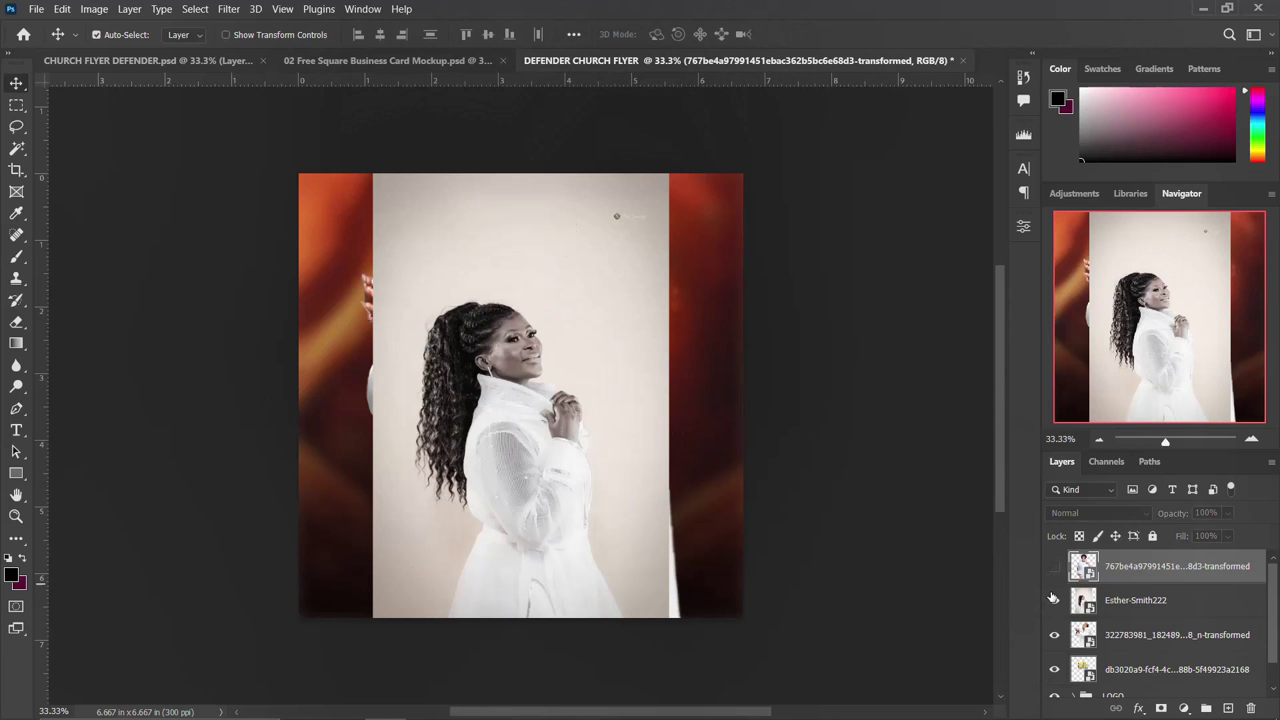
pyautogui.click(1054, 566)
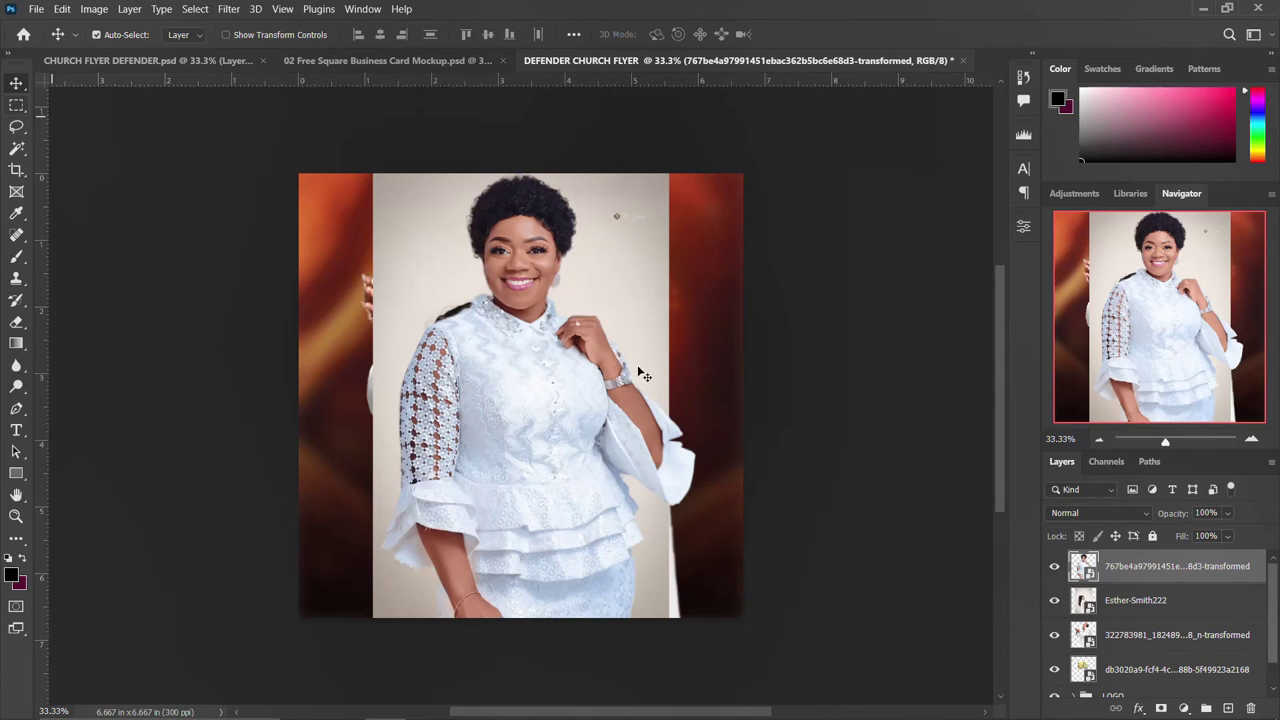
pyautogui.rightClick(1193, 575)
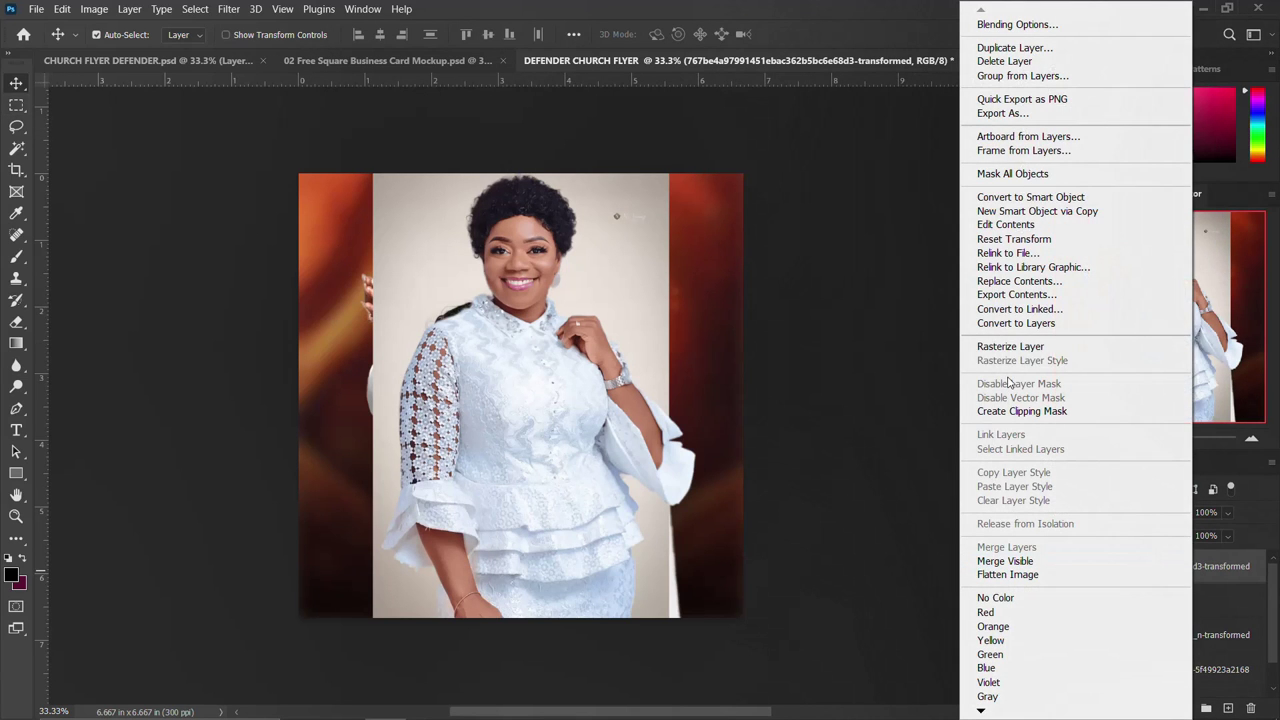
pyautogui.click(1015, 350)
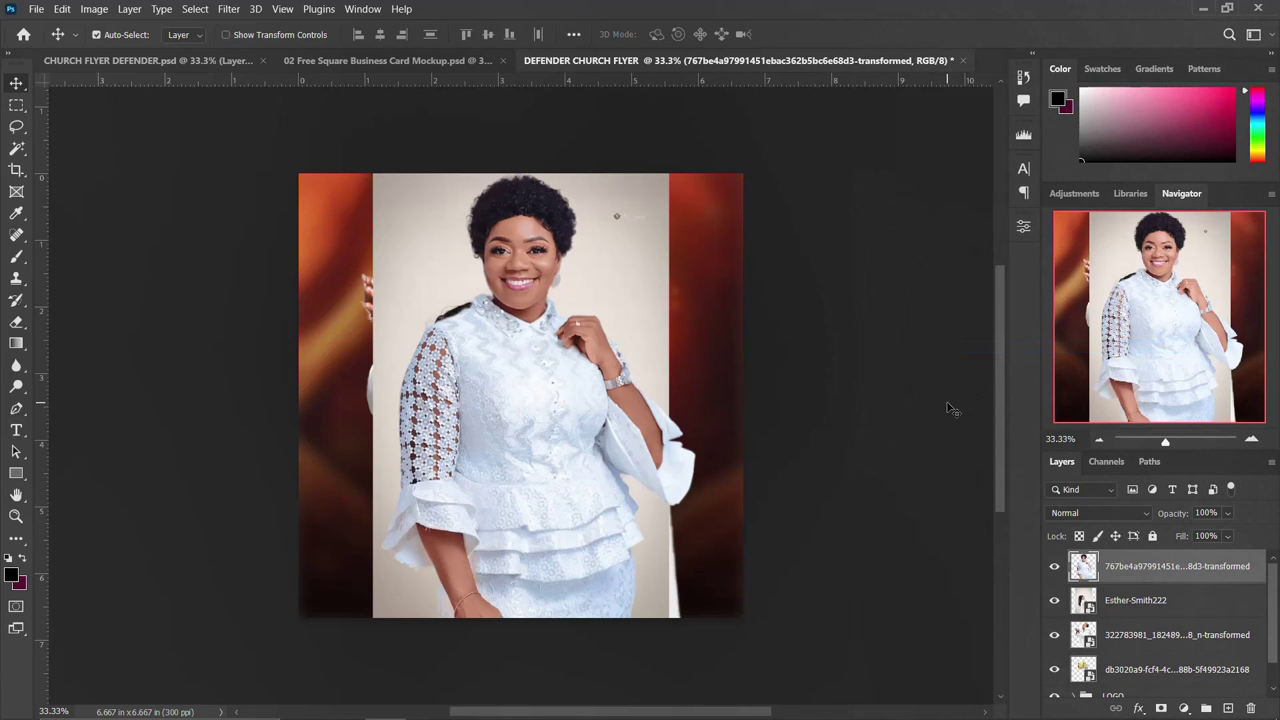
pyautogui.press('q')
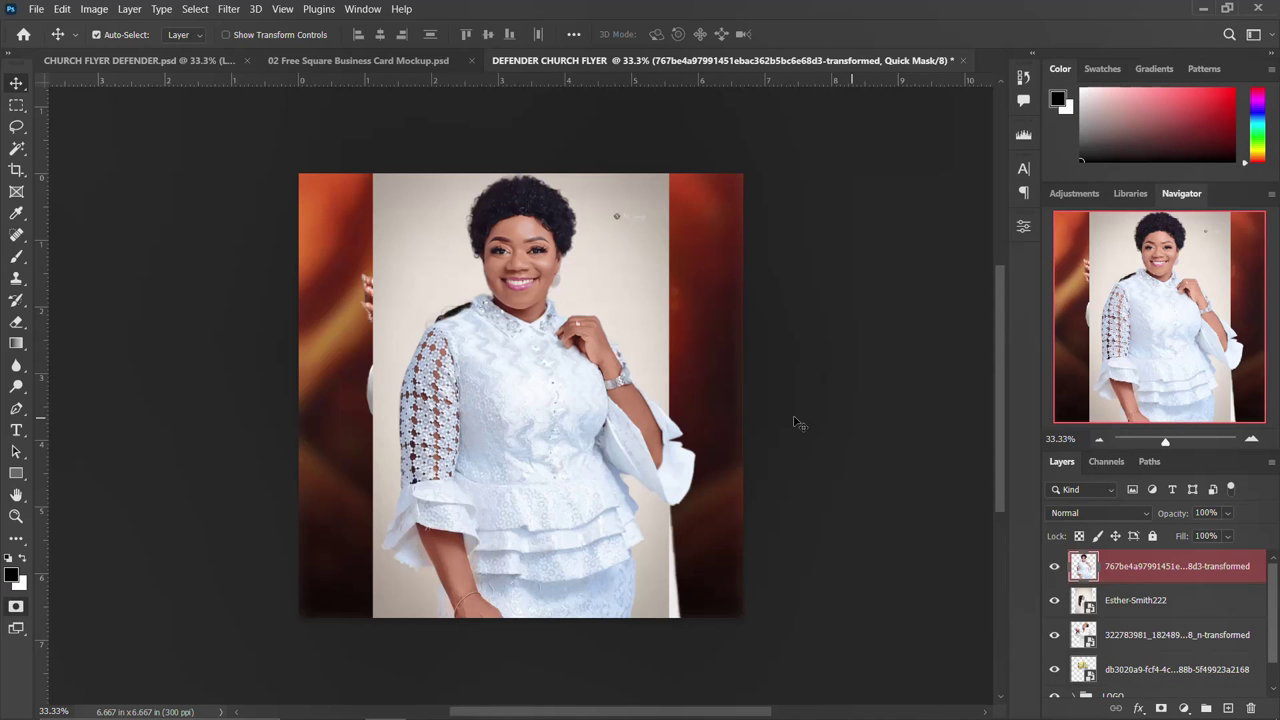
pyautogui.press('w')
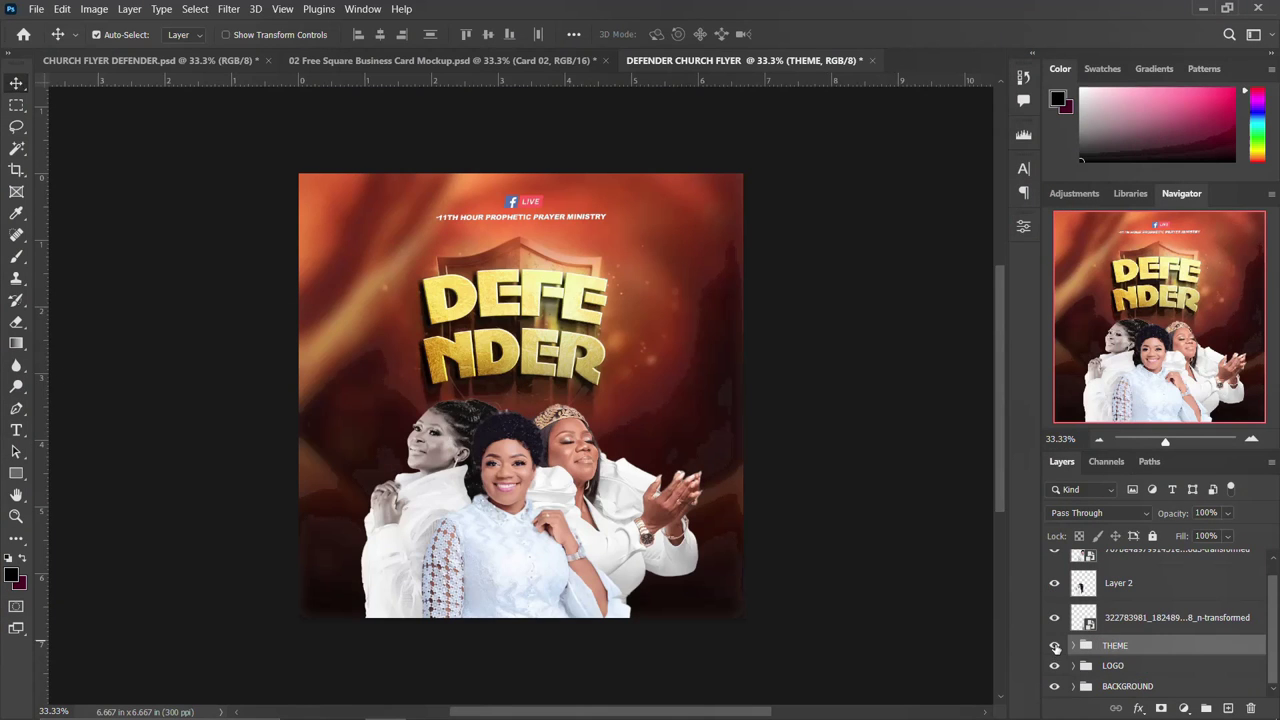
# - Group the three women's photo layers and name the group NAMES AND IMAGES
pyautogui.click(1054, 646)
pyautogui.click(1054, 646)
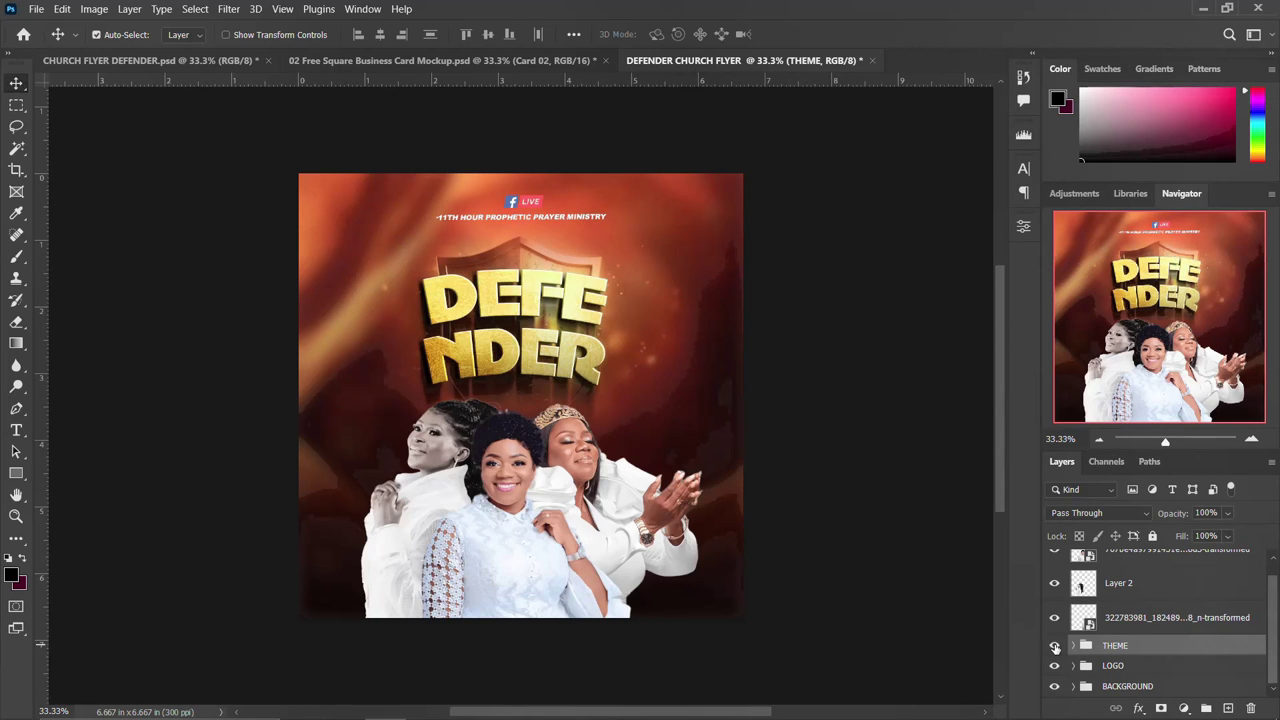
pyautogui.click(1153, 620)
pyautogui.scroll(1, 1153, 618)
pyautogui.keyDown('shift'); pyautogui.click(1128, 563); pyautogui.keyUp('shift')
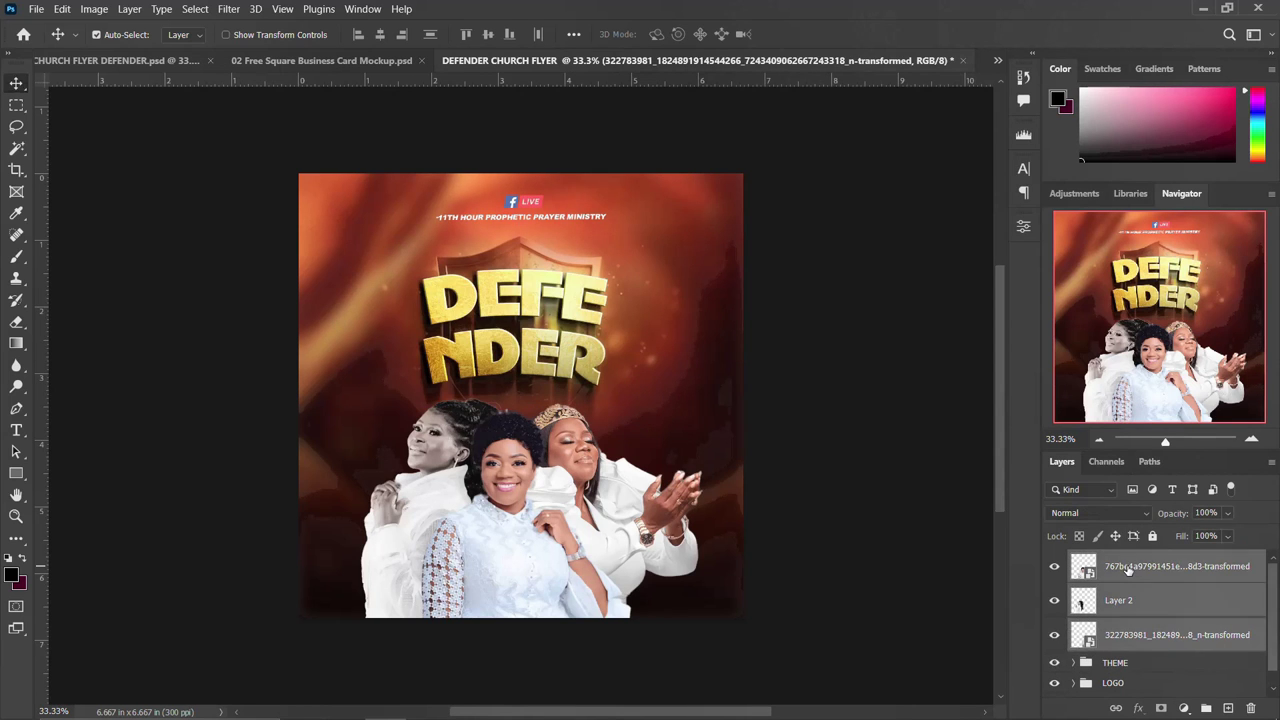
pyautogui.hotkey('ctrl', 'g')
pyautogui.doubleClick(1117, 561)
pyautogui.write('NAMES AND IMAGES')
pyautogui.press('Return')
pyautogui.click(1055, 561)
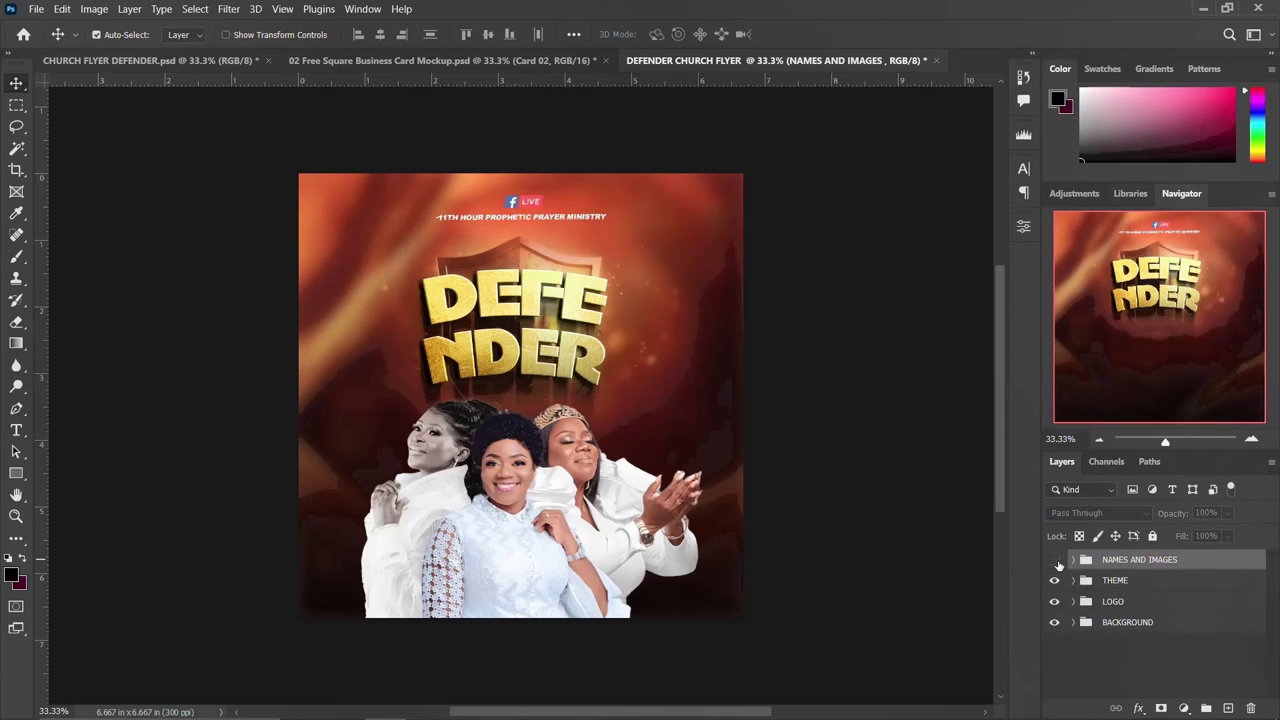
pyautogui.click(1055, 560)
pyautogui.click(283, 9)
# - Create a guide layout of 6 columns and 5 rows with 0.067 in margins
pyautogui.moveTo(336, 430)
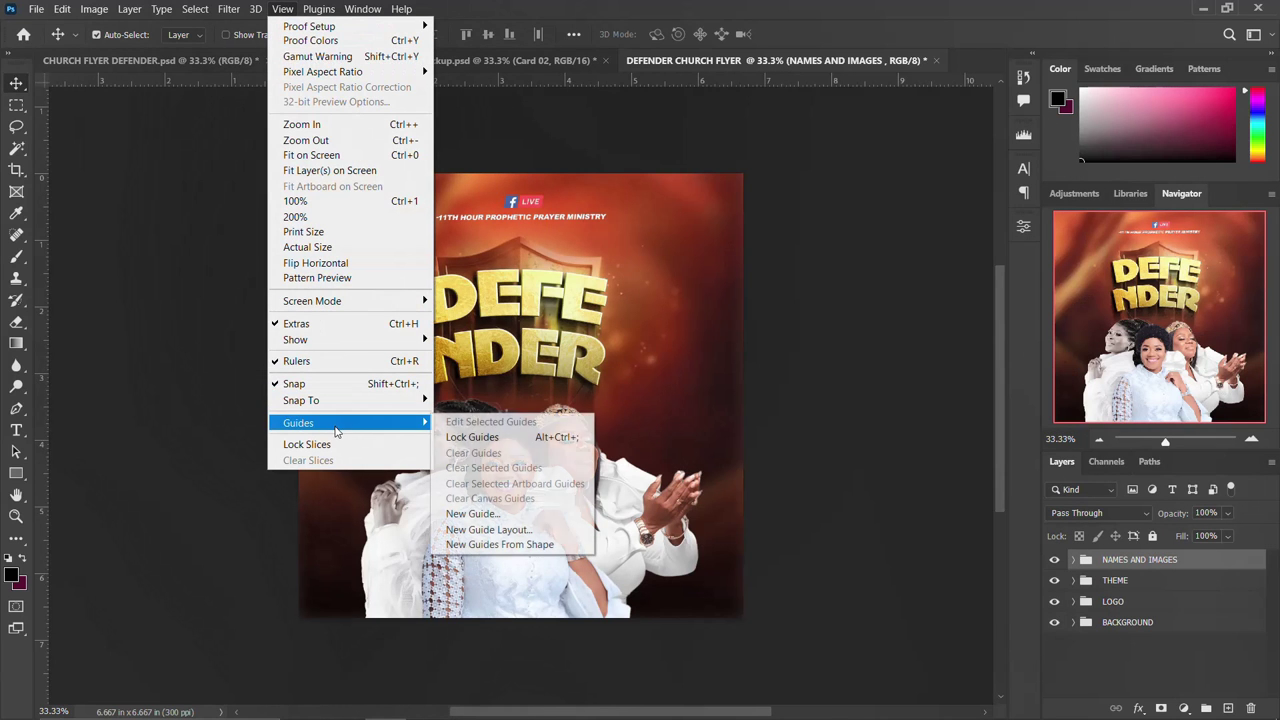
pyautogui.click(505, 530)
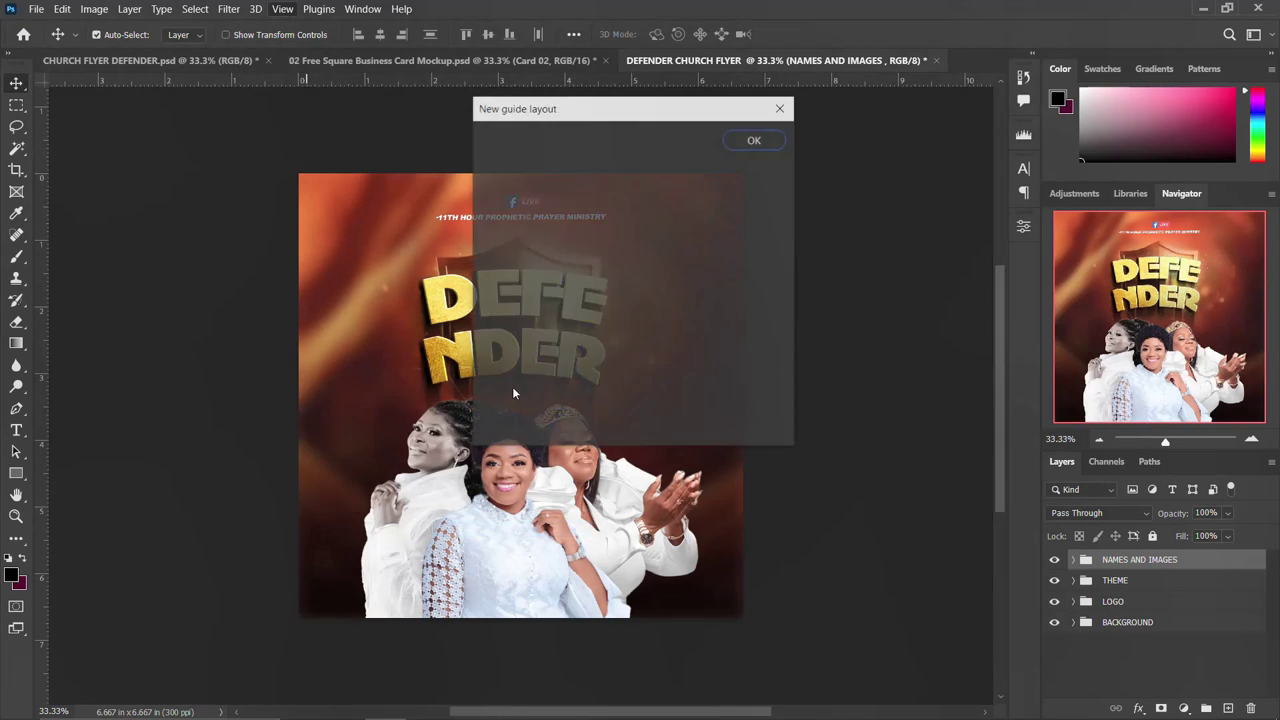
pyautogui.click(569, 277)
pyautogui.doubleClick(569, 277)
pyautogui.press('Tab')
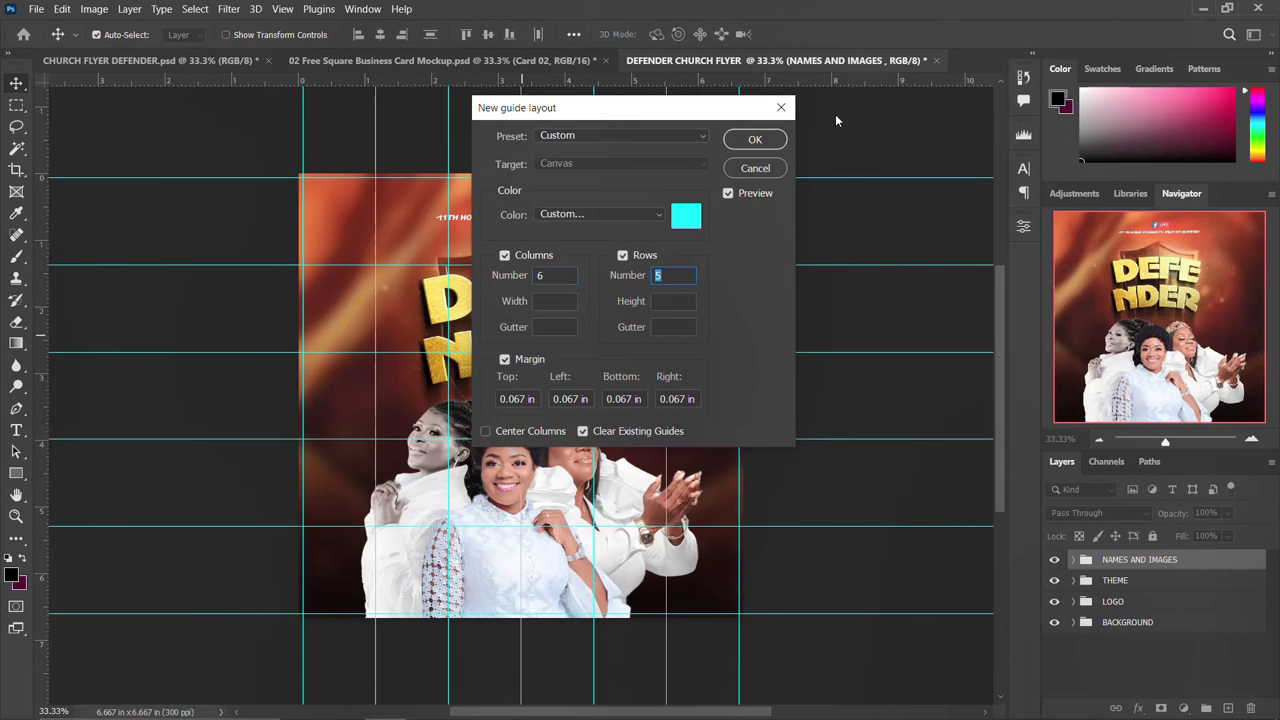
pyautogui.click(756, 141)
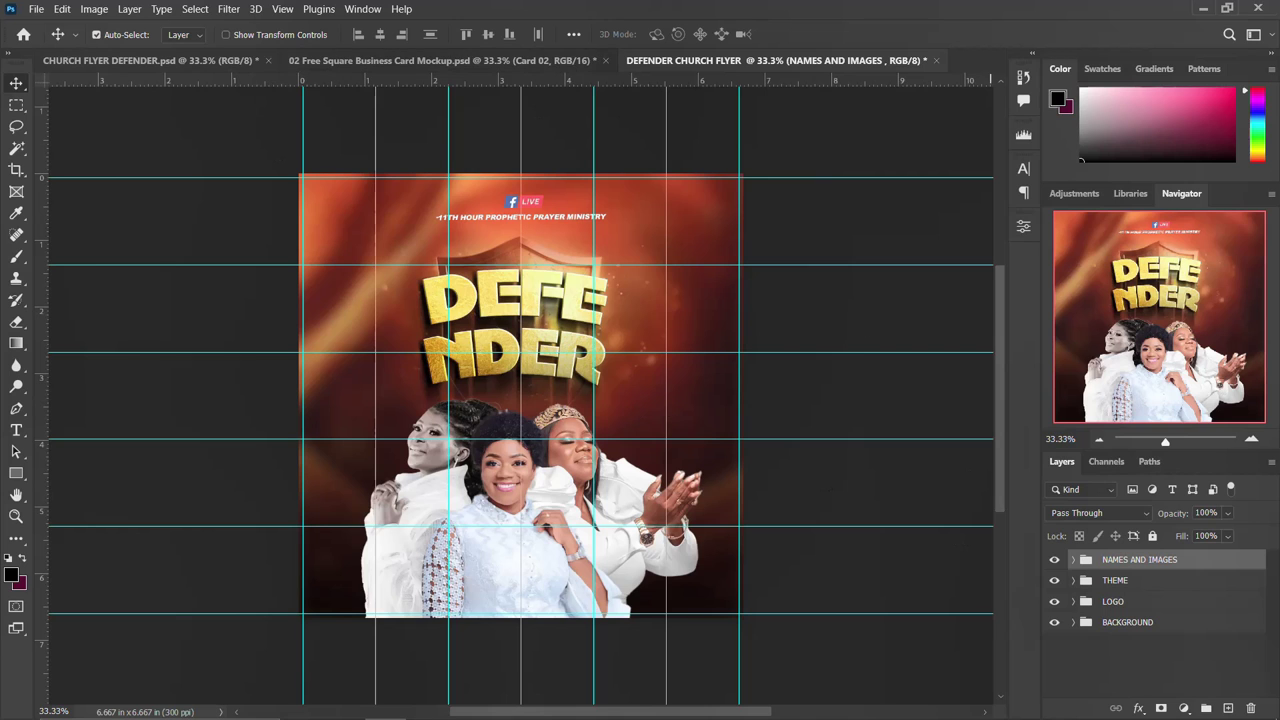
# - Select the 'With' line in the Notepad notes, then return to Photoshop's Type tool
pyautogui.click(508, 703)
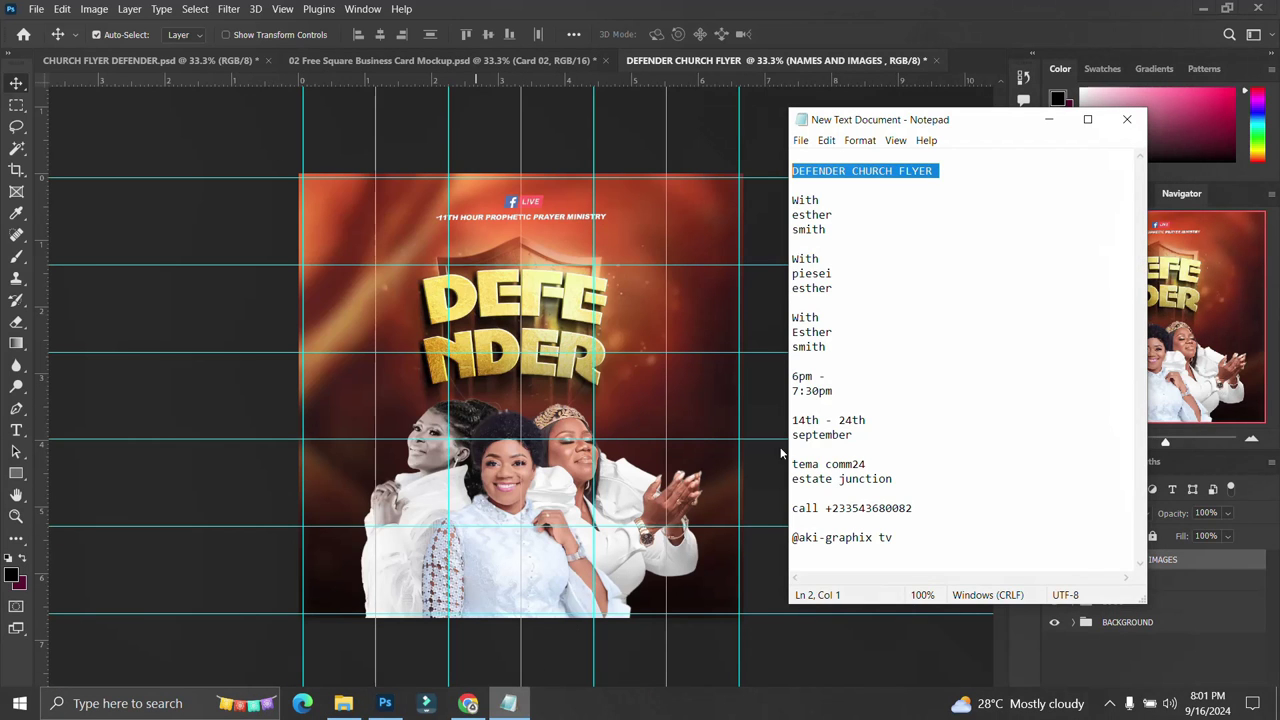
pyautogui.tripleClick(831, 201)
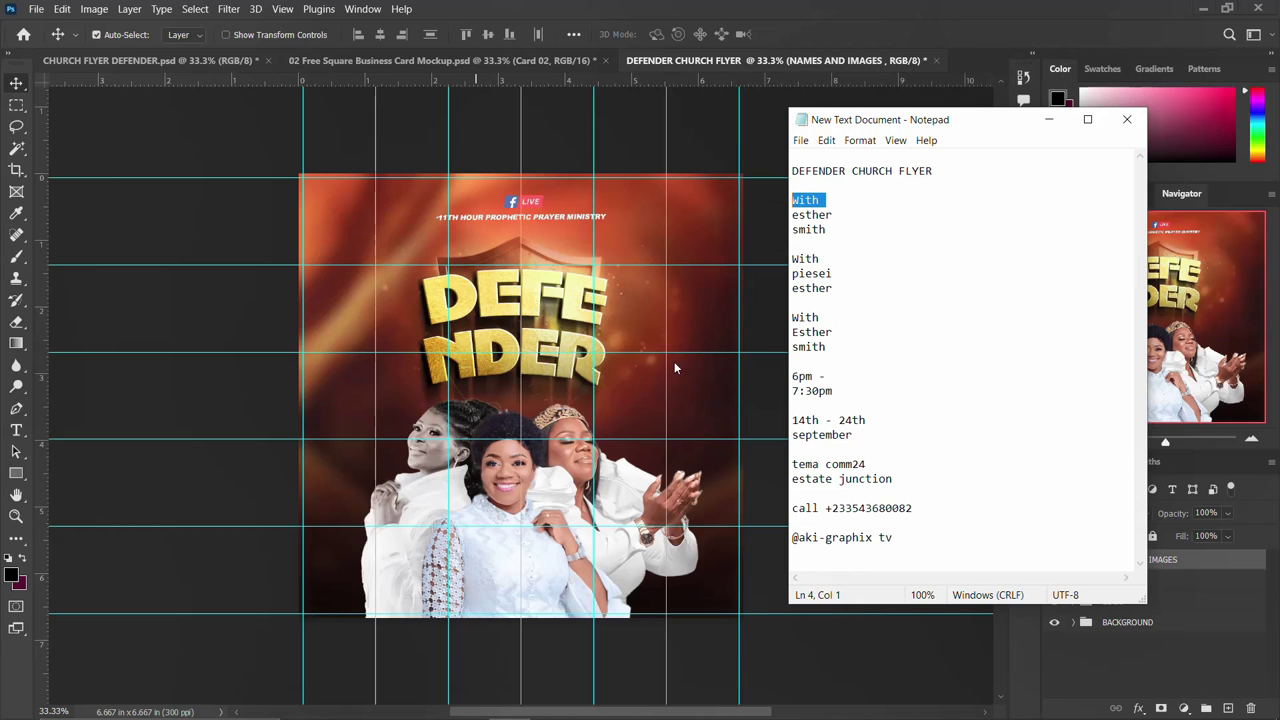
pyautogui.click(653, 412)
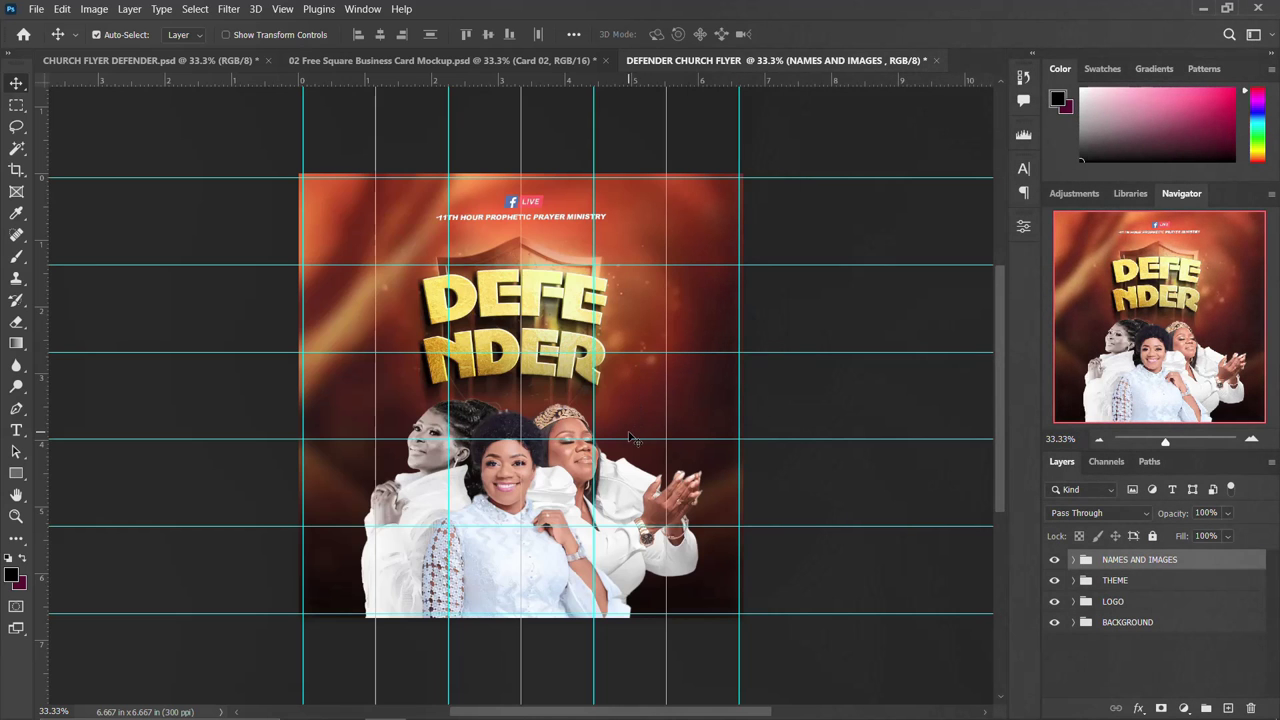
pyautogui.press('t')
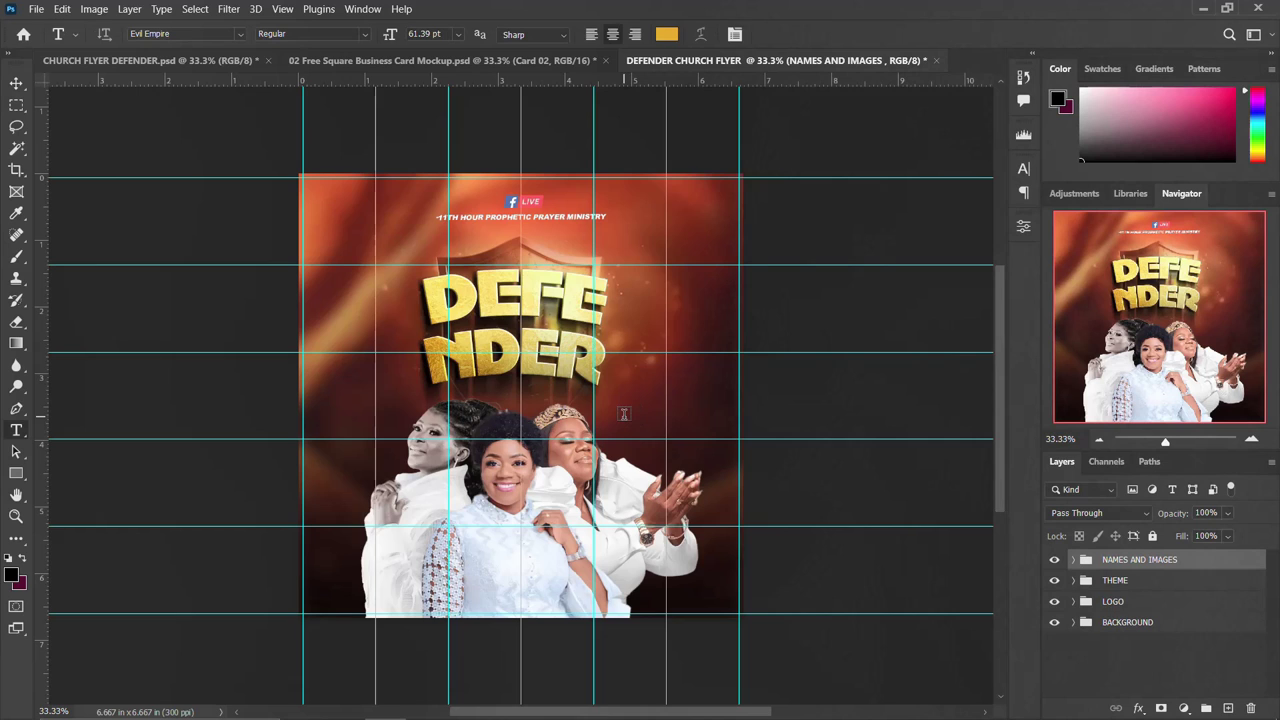
# - Add a WITH text layer below the right end of the DEFENDER title
pyautogui.click(623, 414)
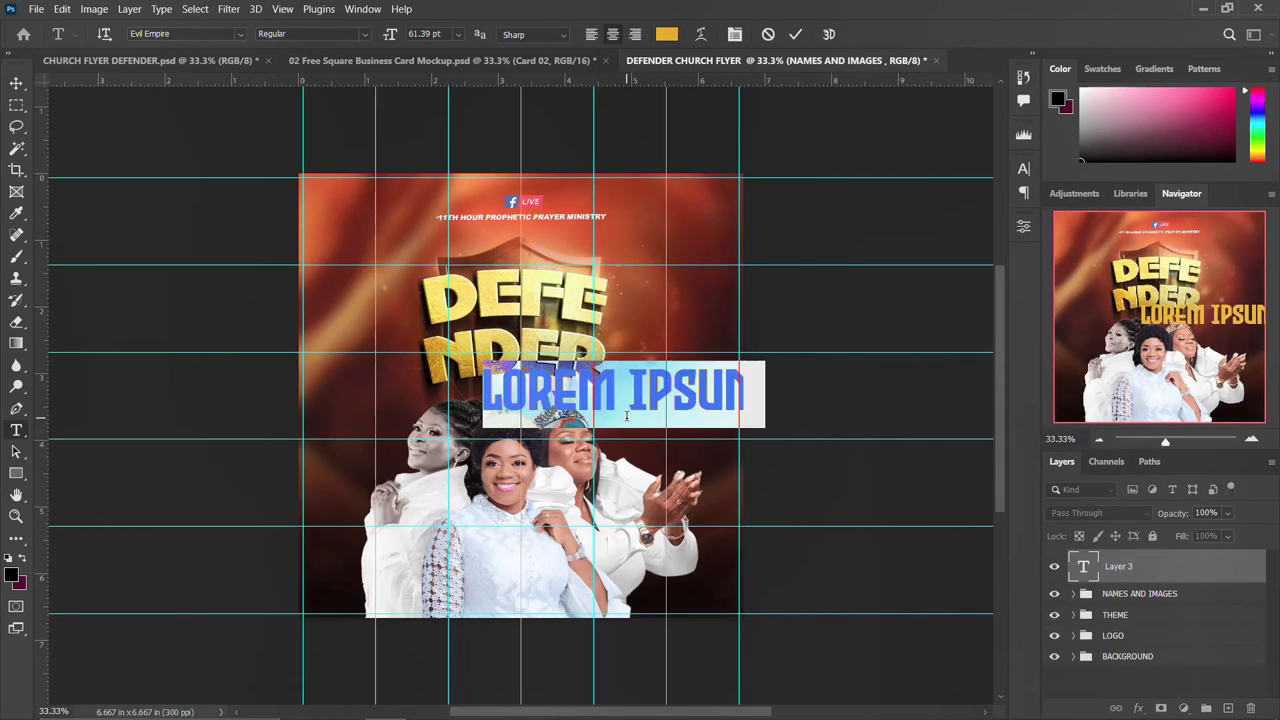
pyautogui.write('WITH')
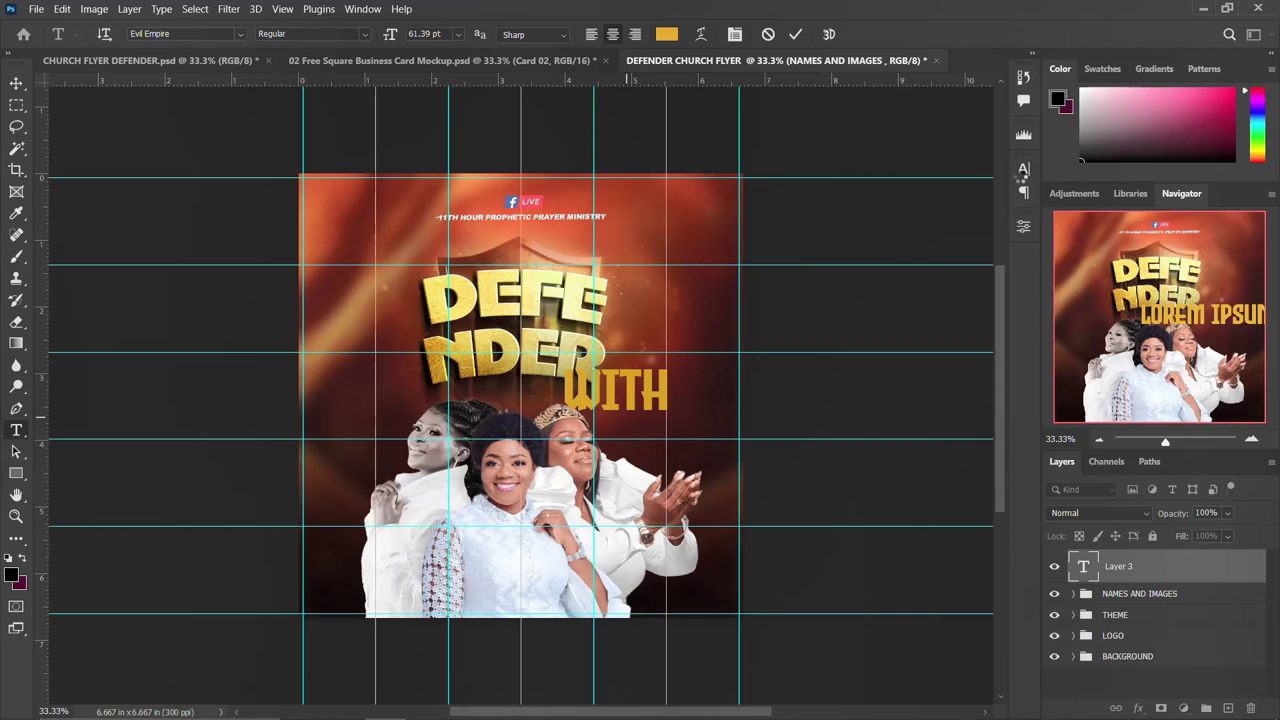
pyautogui.hotkey('ctrl', 'Return')
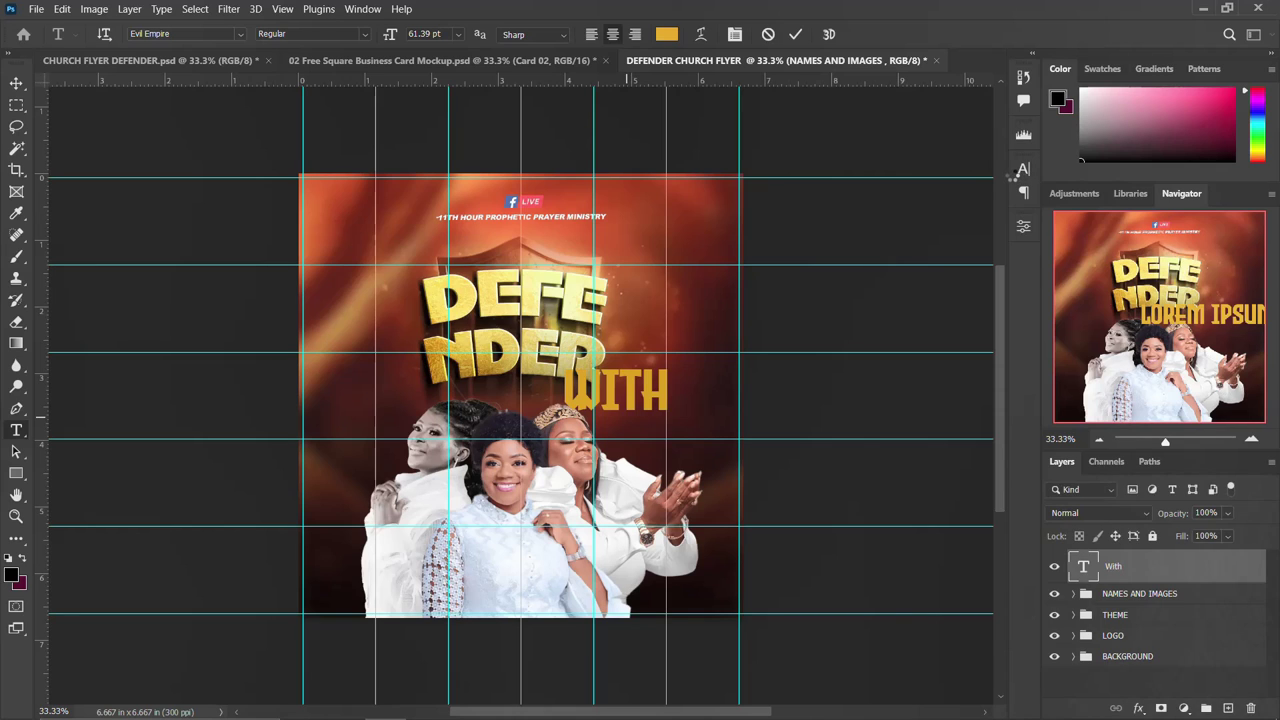
# - Set the with text to the Taken by Vultures script font and move it slightly lower
pyautogui.click(1022, 170)
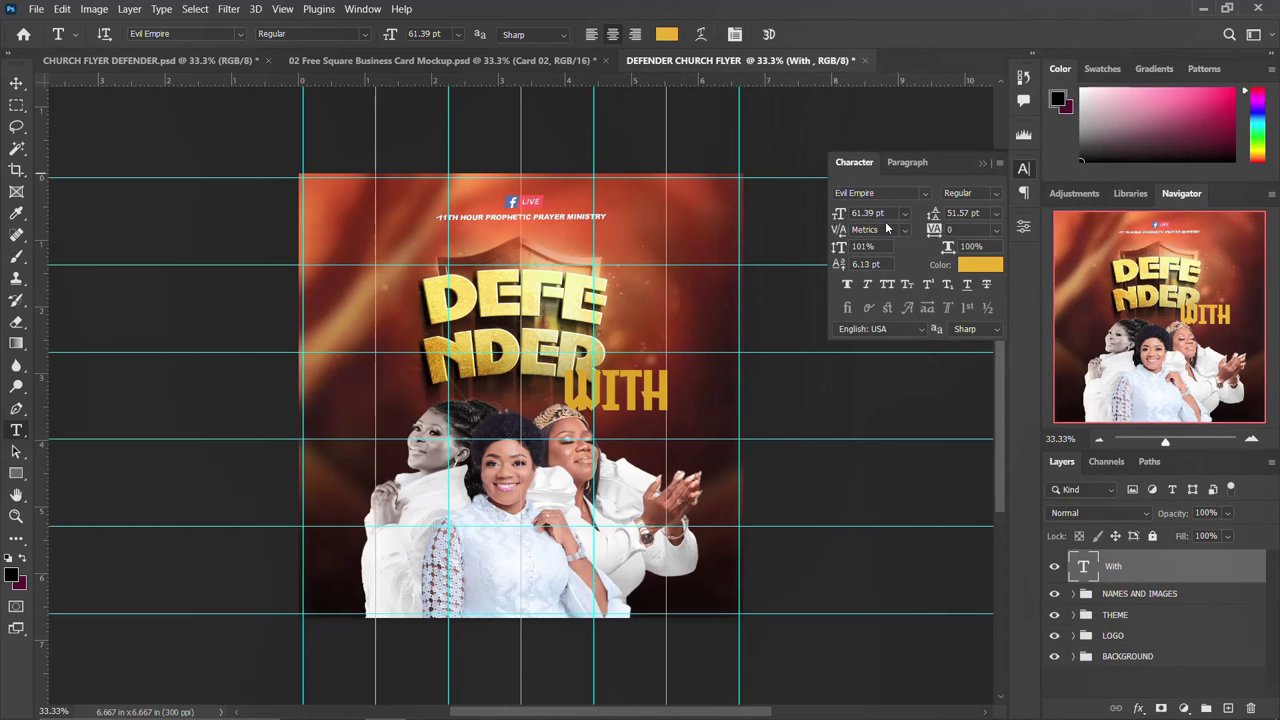
pyautogui.click(925, 193)
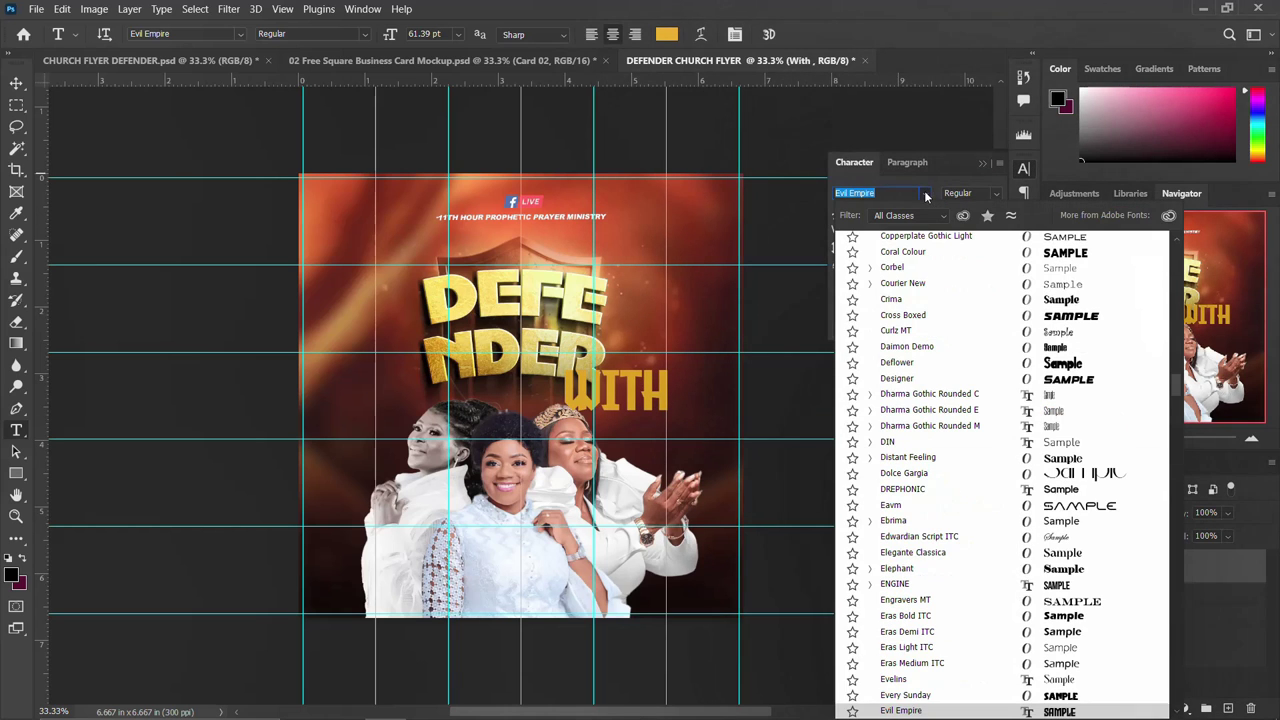
pyautogui.press('pageup')
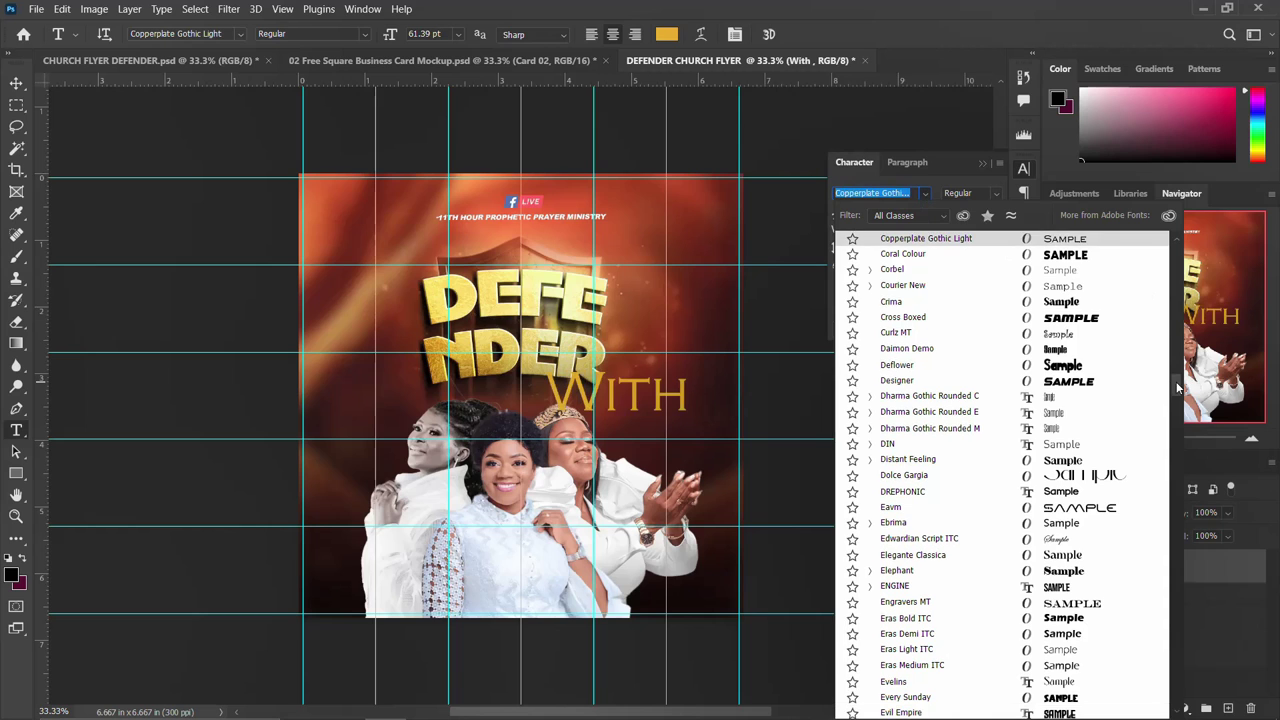
pyautogui.scroll(8, 1176, 280)
pyautogui.press('Home')
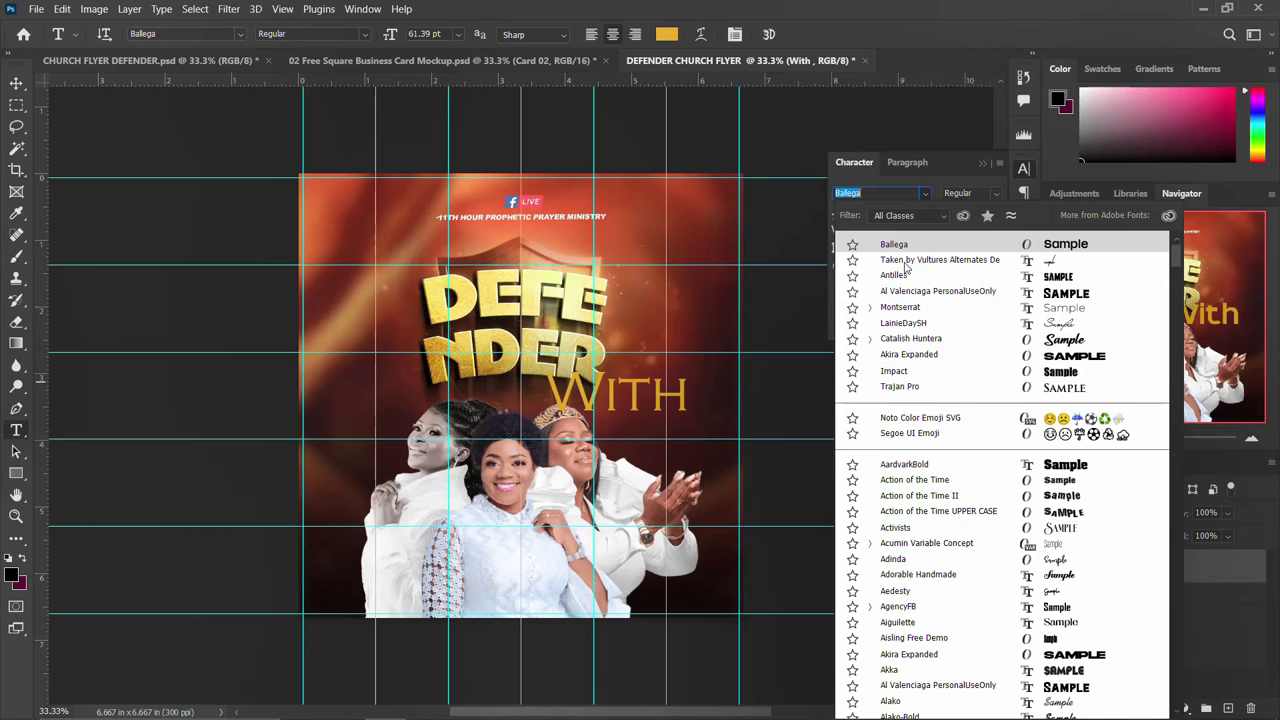
pyautogui.click(906, 262)
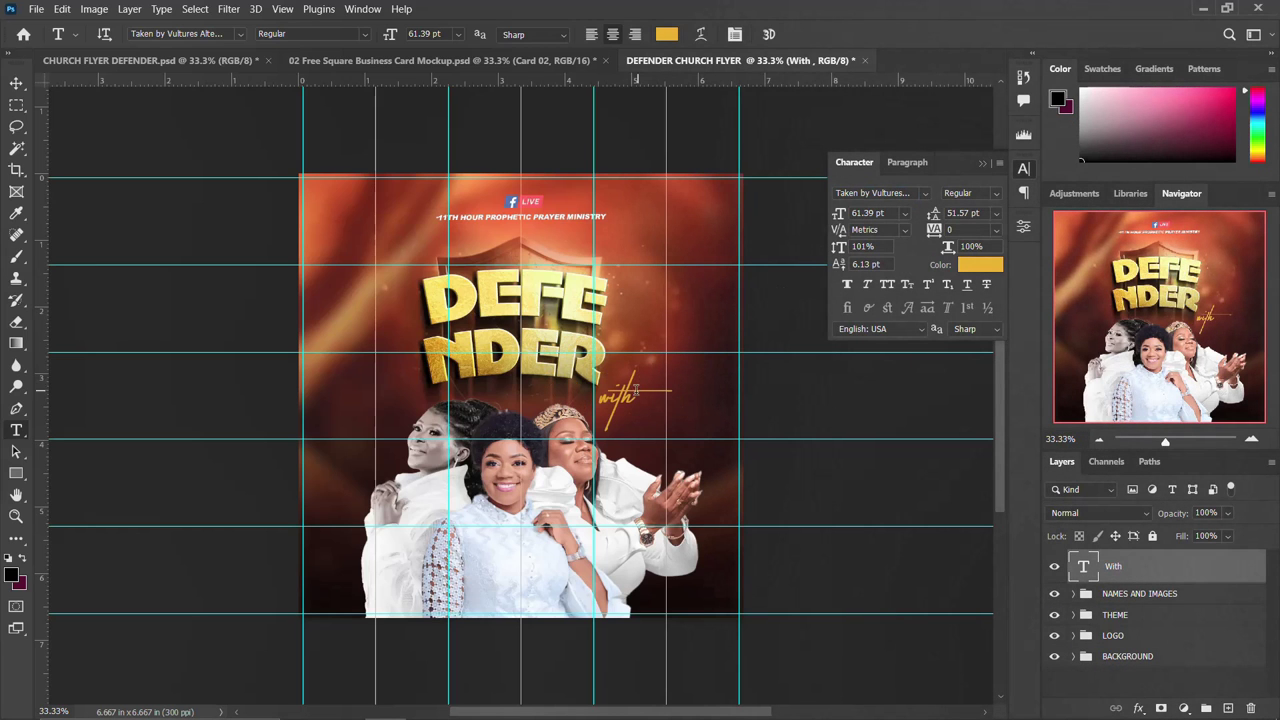
pyautogui.press('v')
pyautogui.moveTo(628, 393); pyautogui.dragTo(630, 410)
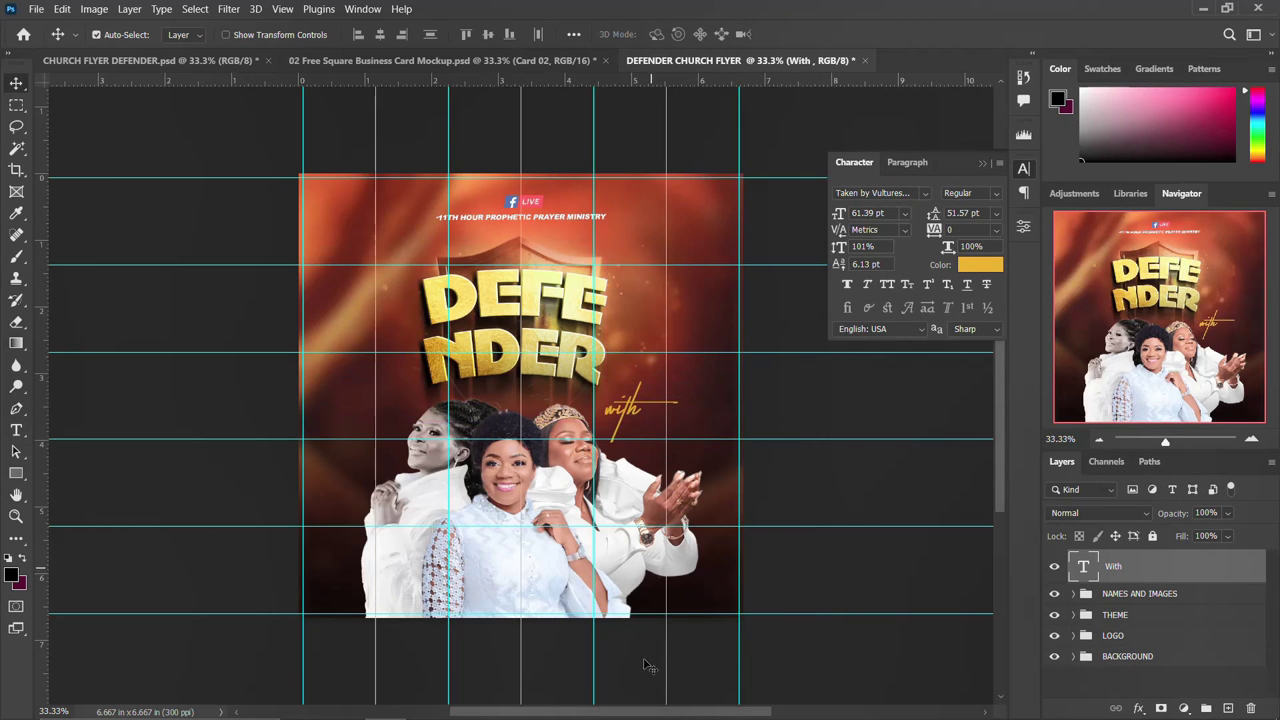
pyautogui.click(510, 706)
# - Copy the first guest's name from the notes into a duplicate of the with text below it
pyautogui.moveTo(827, 230); pyautogui.dragTo(792, 215)
pyautogui.hotkey('ctrl', 'c')
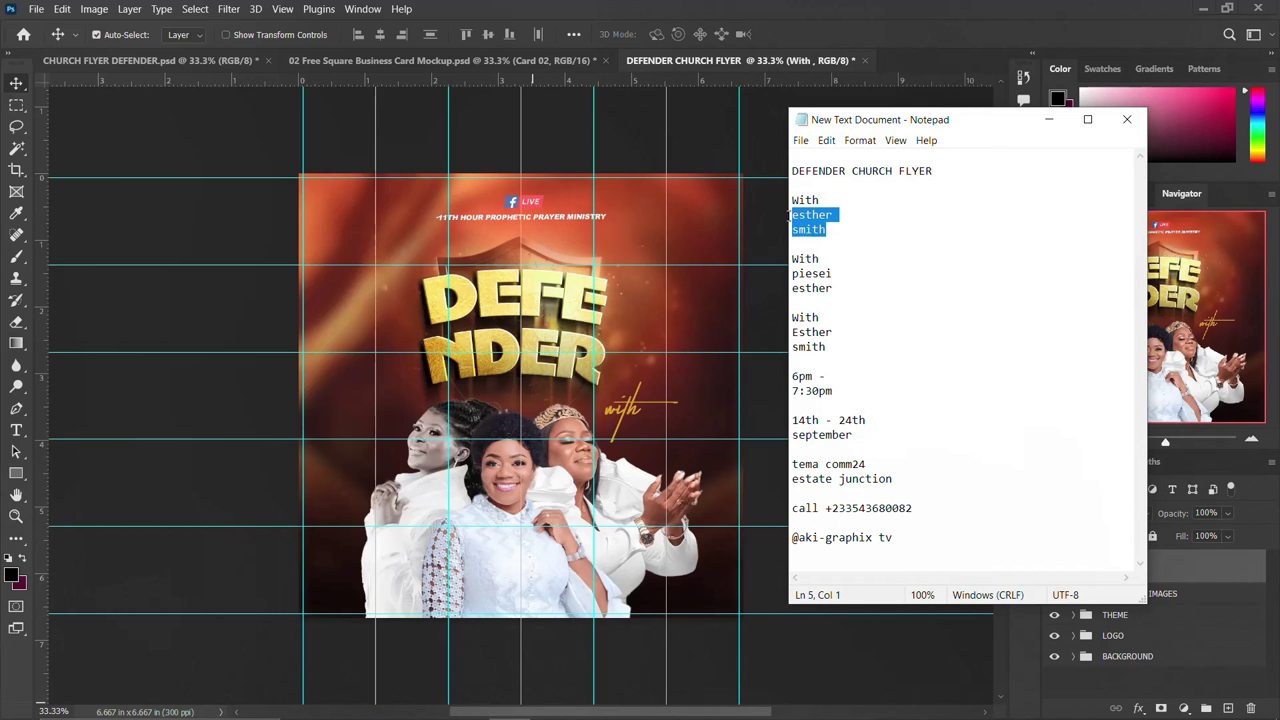
pyautogui.click(676, 150)
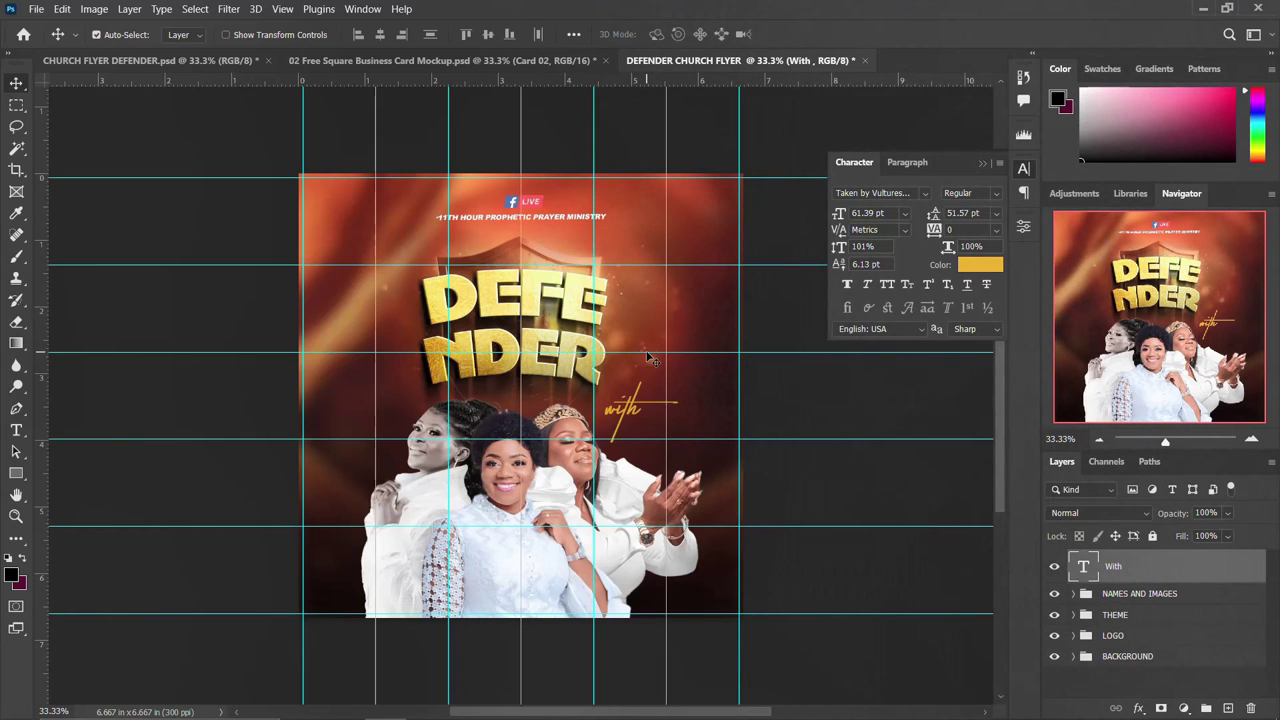
pyautogui.moveTo(633, 420); pyautogui.dragTo(646, 440)
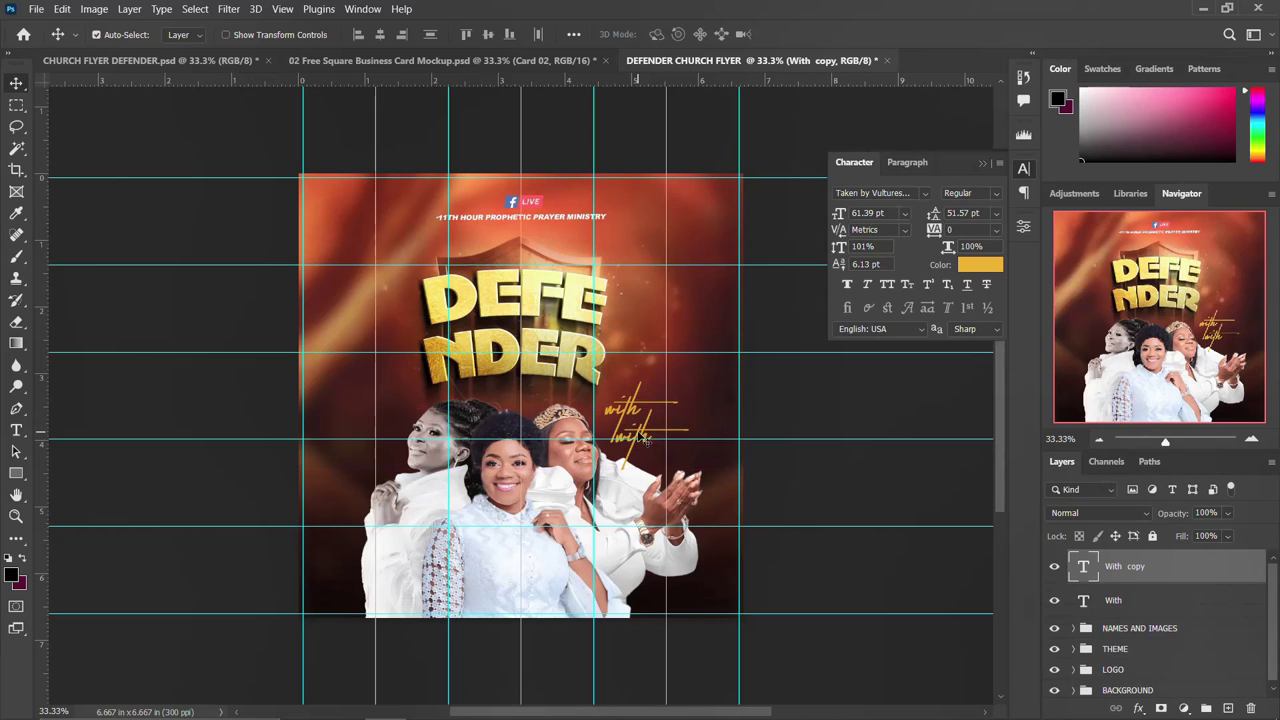
pyautogui.press('t')
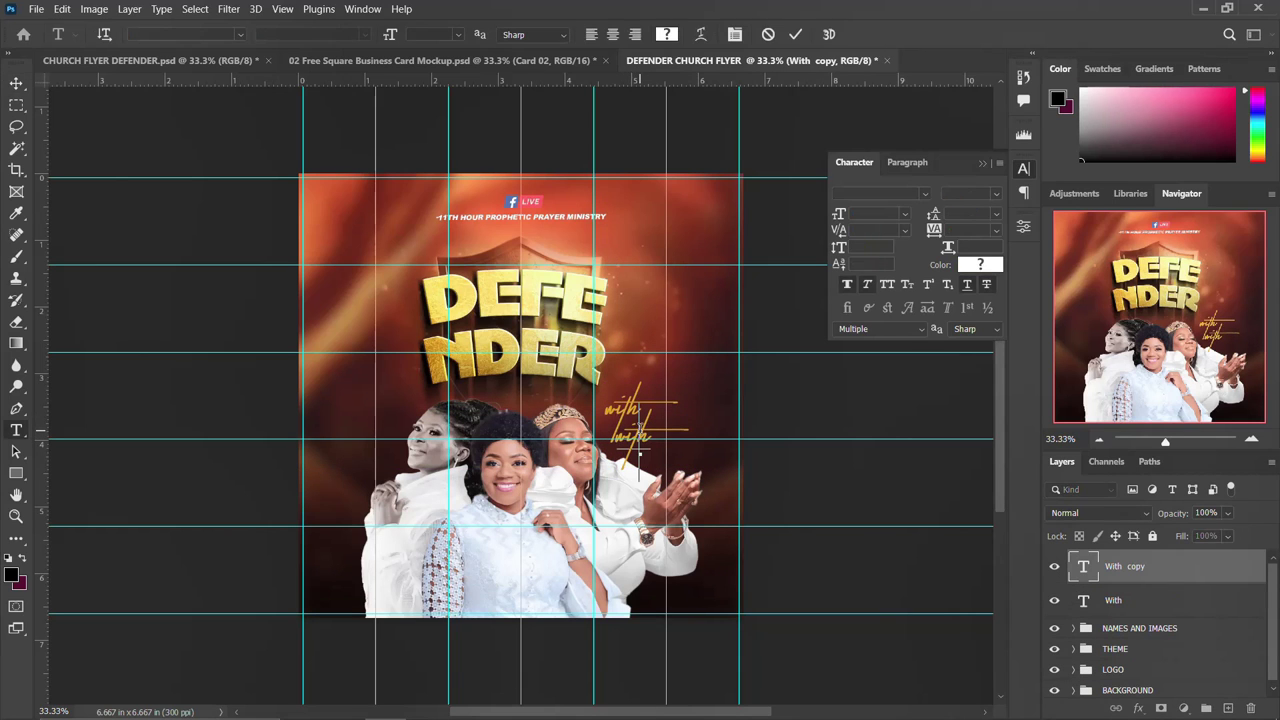
pyautogui.click(640, 430)
pyautogui.hotkey('ctrl', 'a')
pyautogui.hotkey('ctrl', 'v')
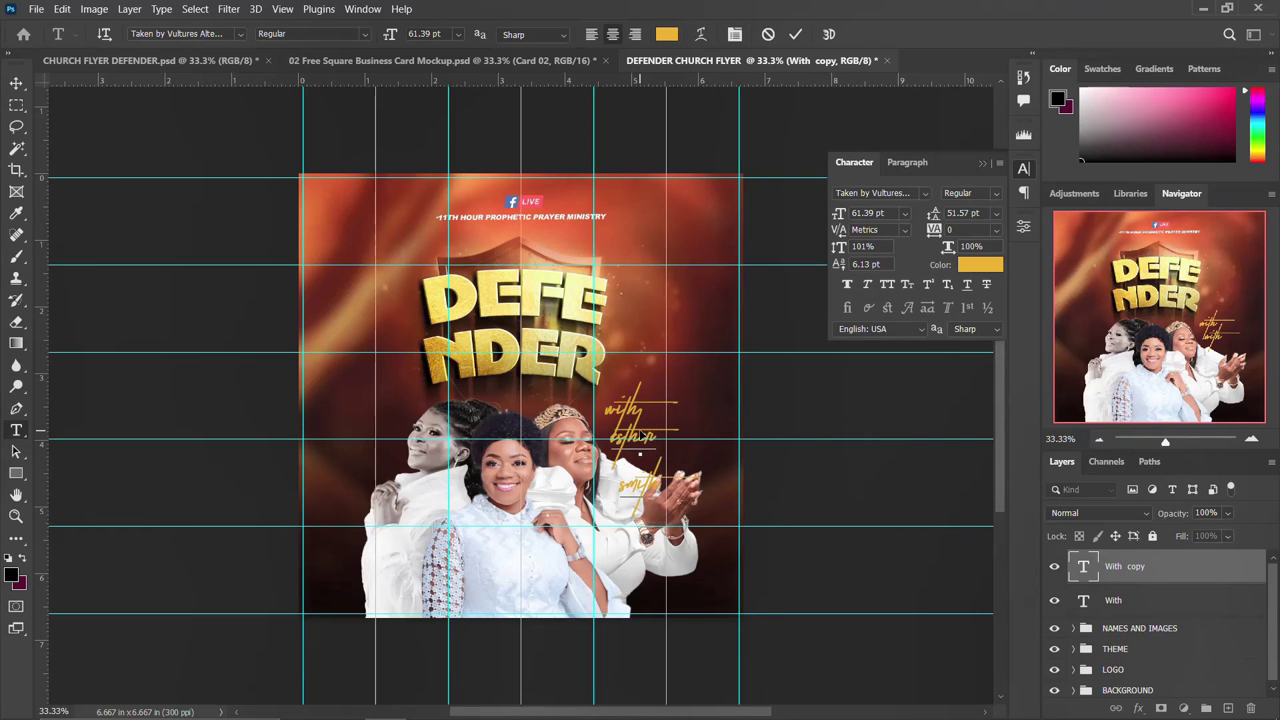
pyautogui.hotkey('ctrl', 'Return')
# - Set the guest's name text to the Antilles font at 10 pt
pyautogui.press('v')
pyautogui.click(925, 193)
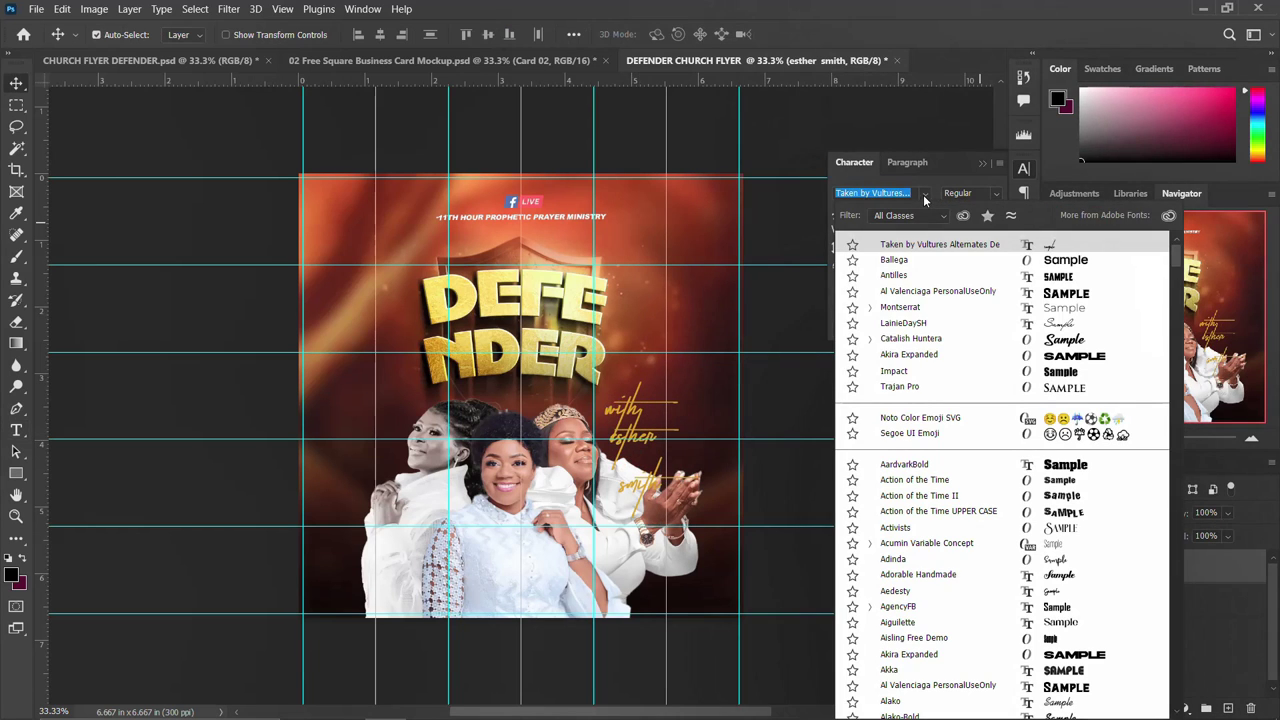
pyautogui.click(902, 275)
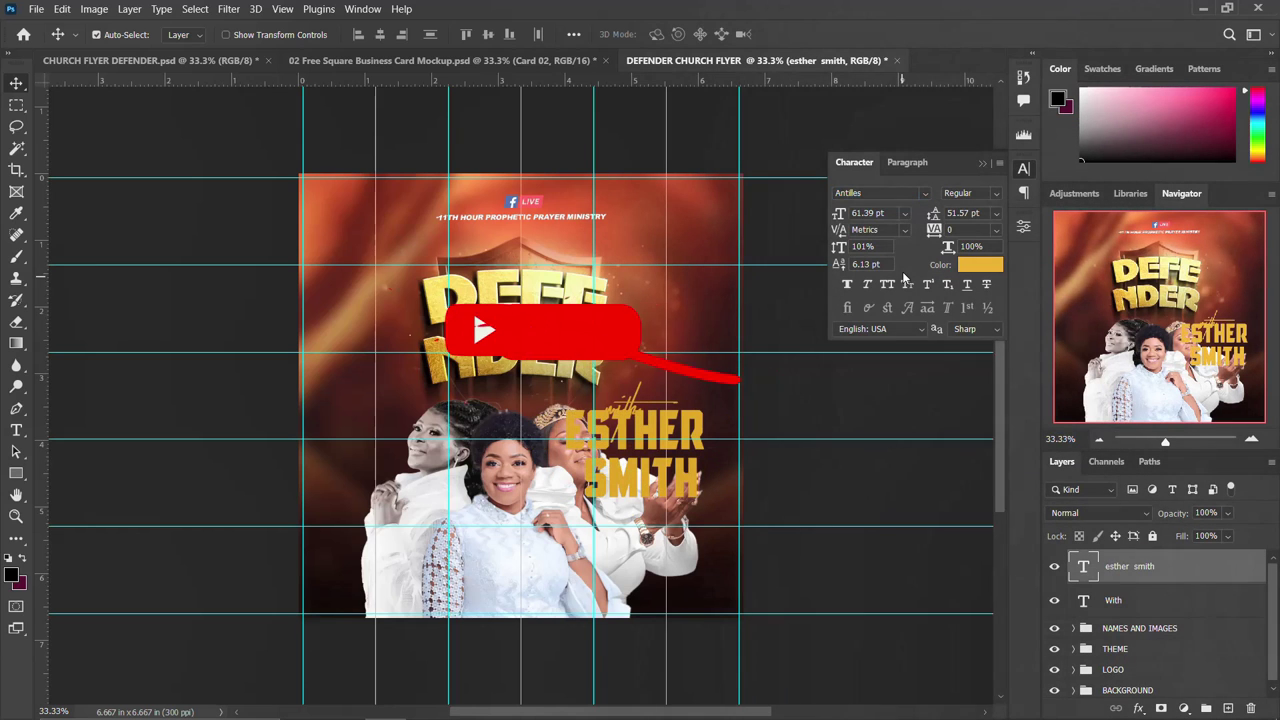
pyautogui.click(866, 213)
pyautogui.write('1pt')
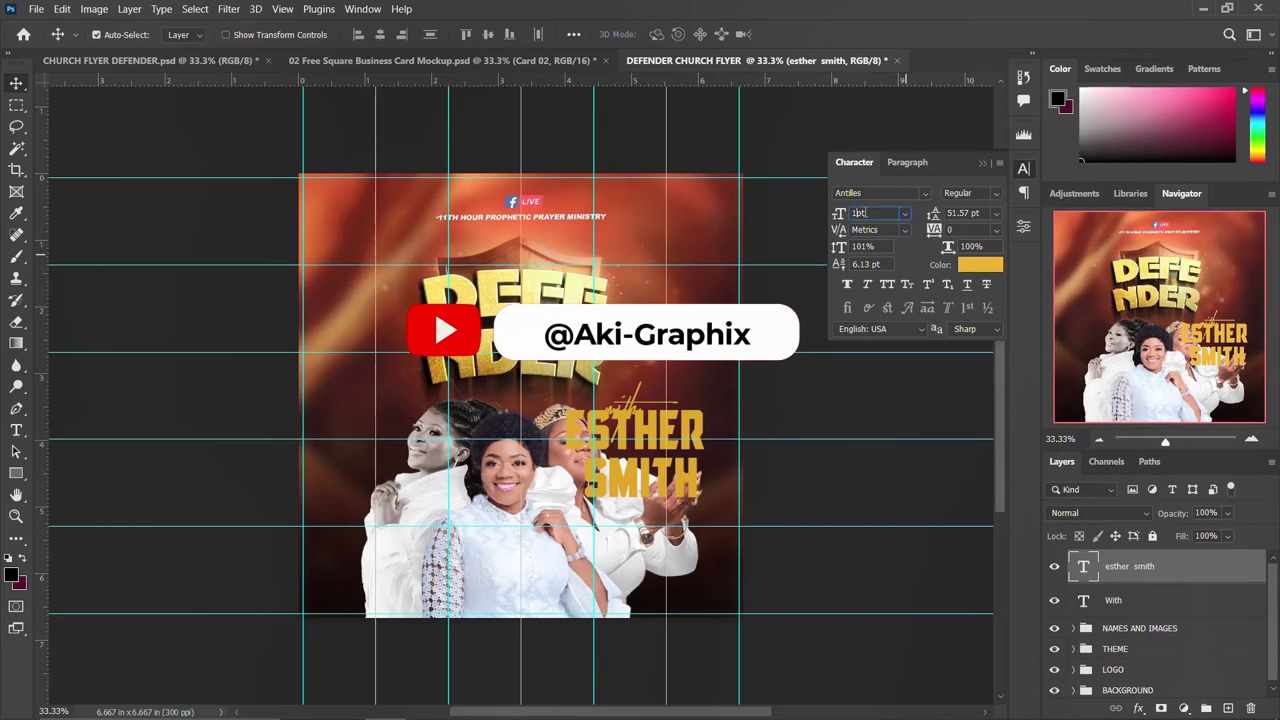
pyautogui.press('Return')
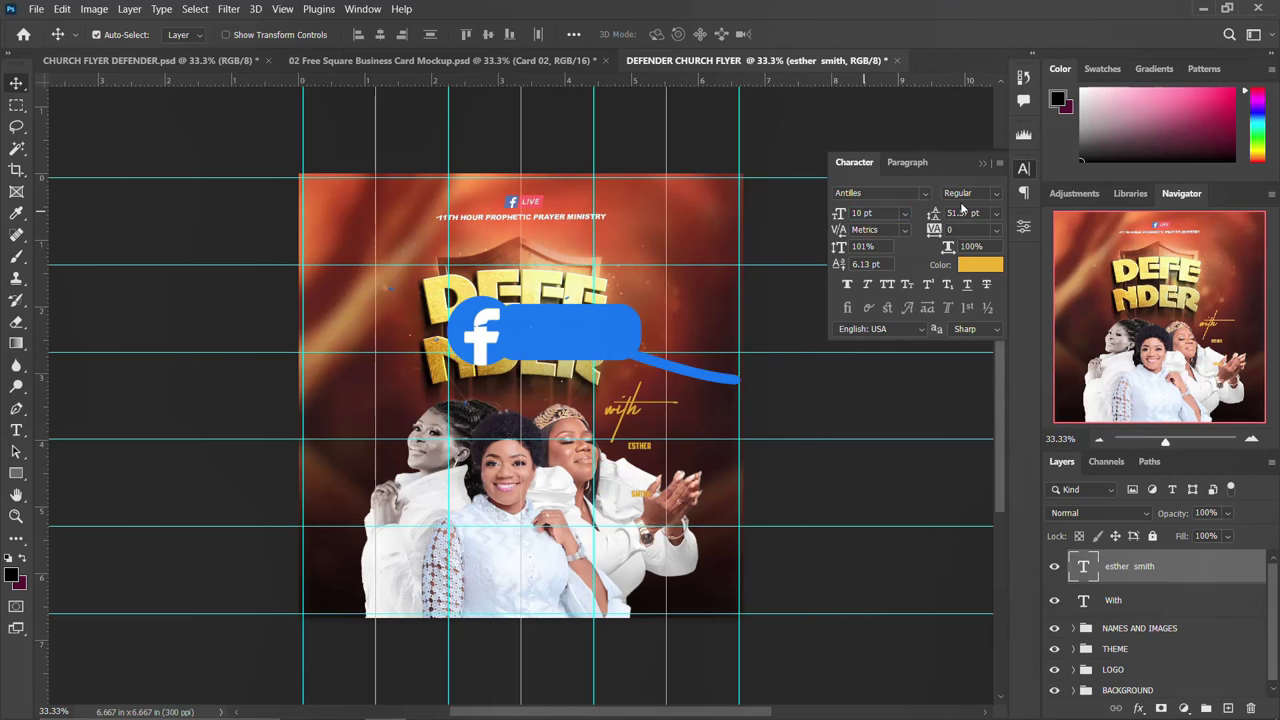
# - Give the name 10 pt leading and a near-white #e5e5e5 colour
pyautogui.click(960, 213)
pyautogui.write('1pt')
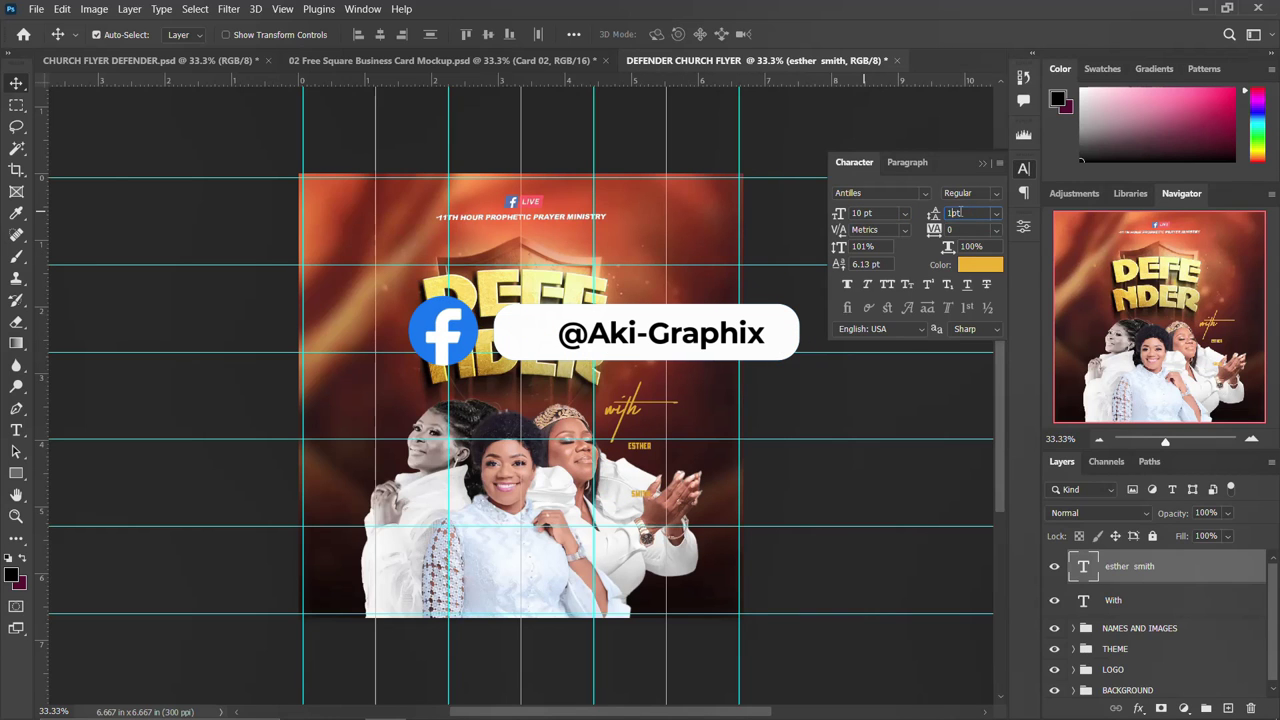
pyautogui.press('Return')
pyautogui.click(990, 266)
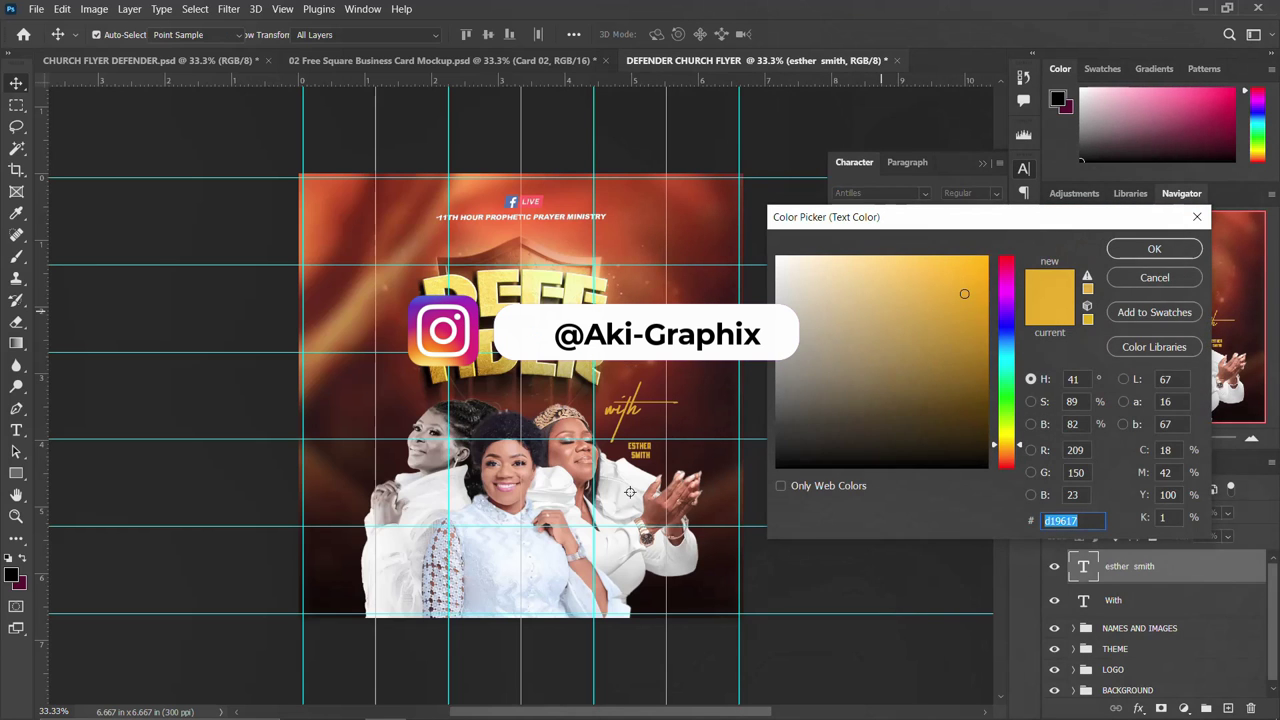
pyautogui.click(1152, 250)
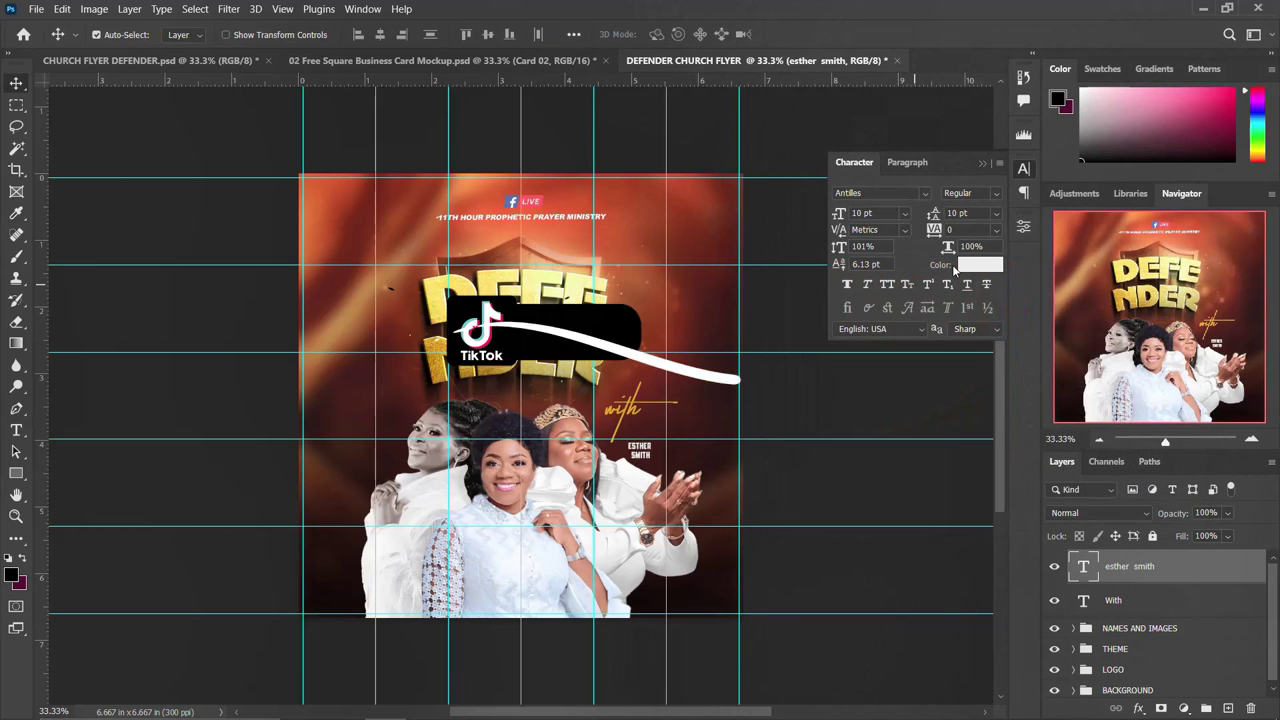
pyautogui.click(1023, 168)
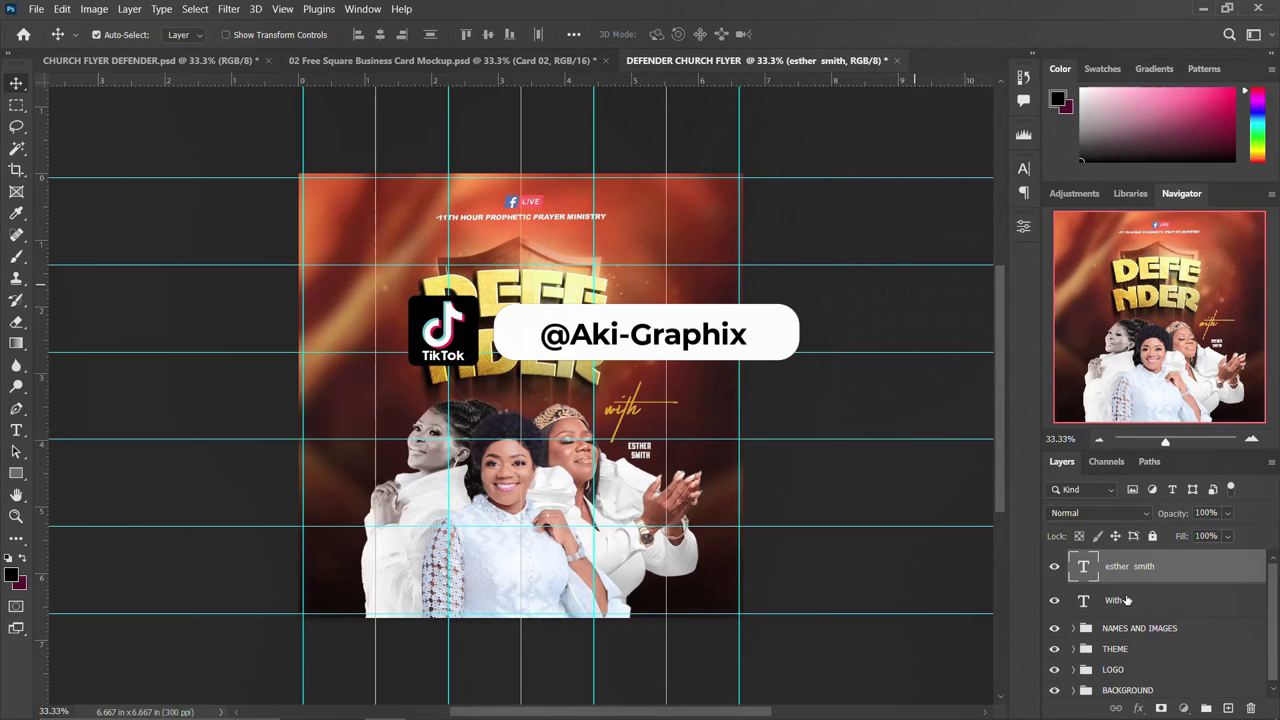
pyautogui.hotkey('alt', '[')
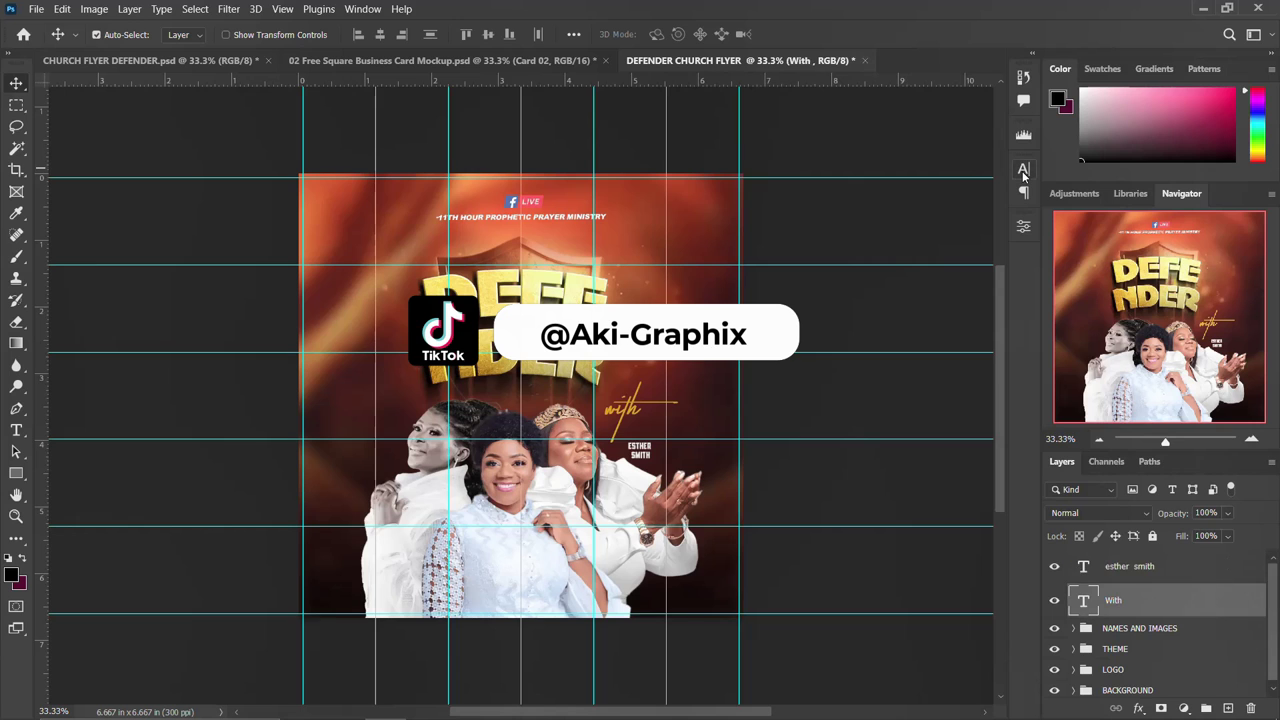
# - Resize the script with text to 40 pt
pyautogui.click(1023, 170)
pyautogui.click(862, 213)
pyautogui.write('50pt')
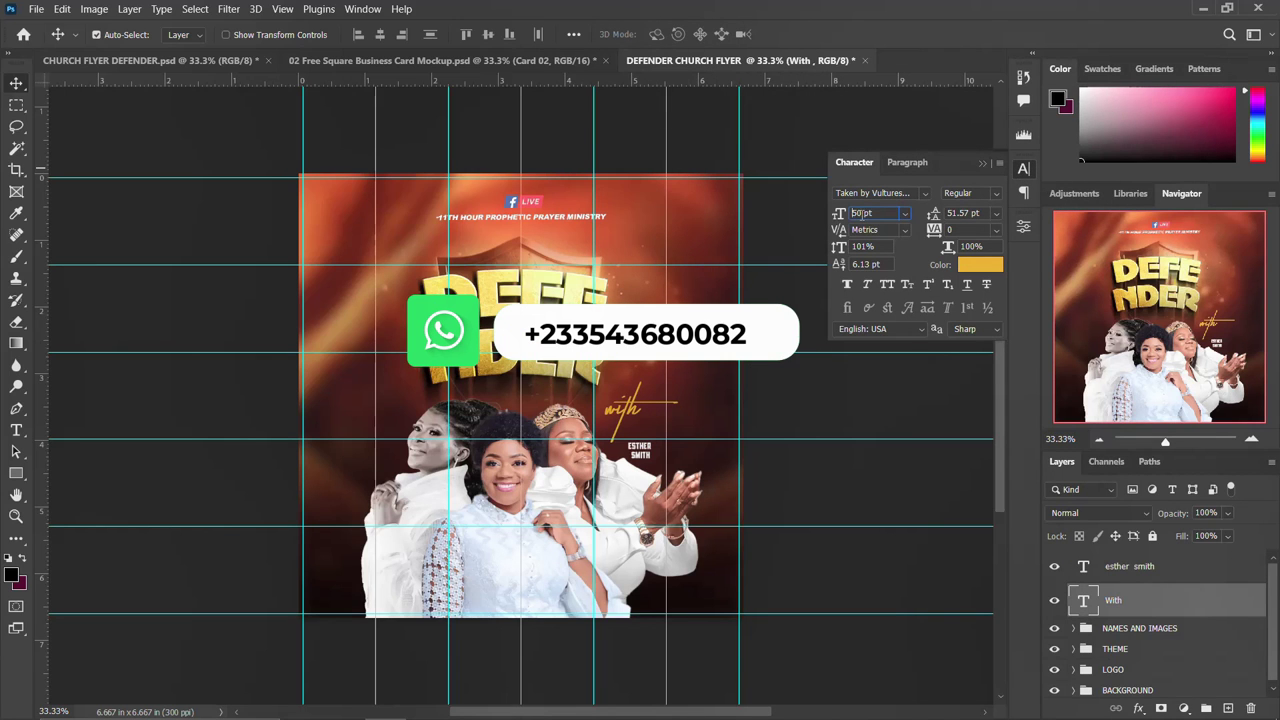
pyautogui.press('Return')
pyautogui.click(857, 213)
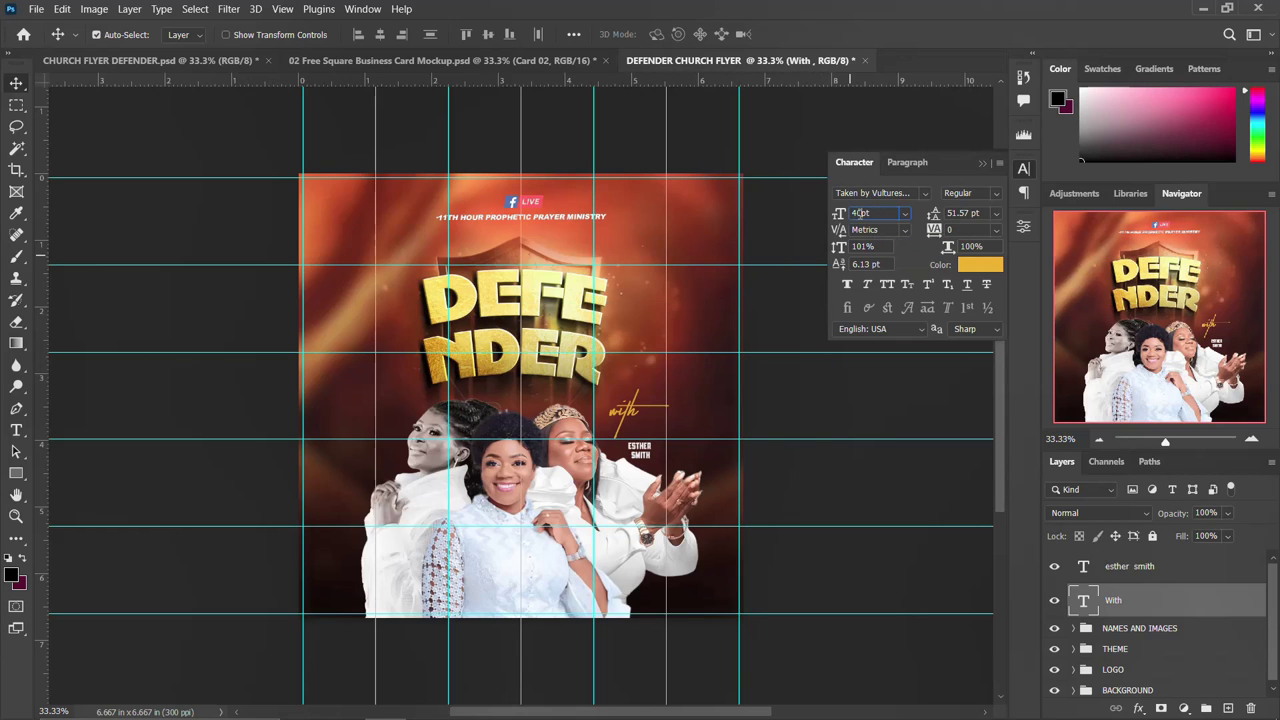
pyautogui.hotkey('shift', 'Down')
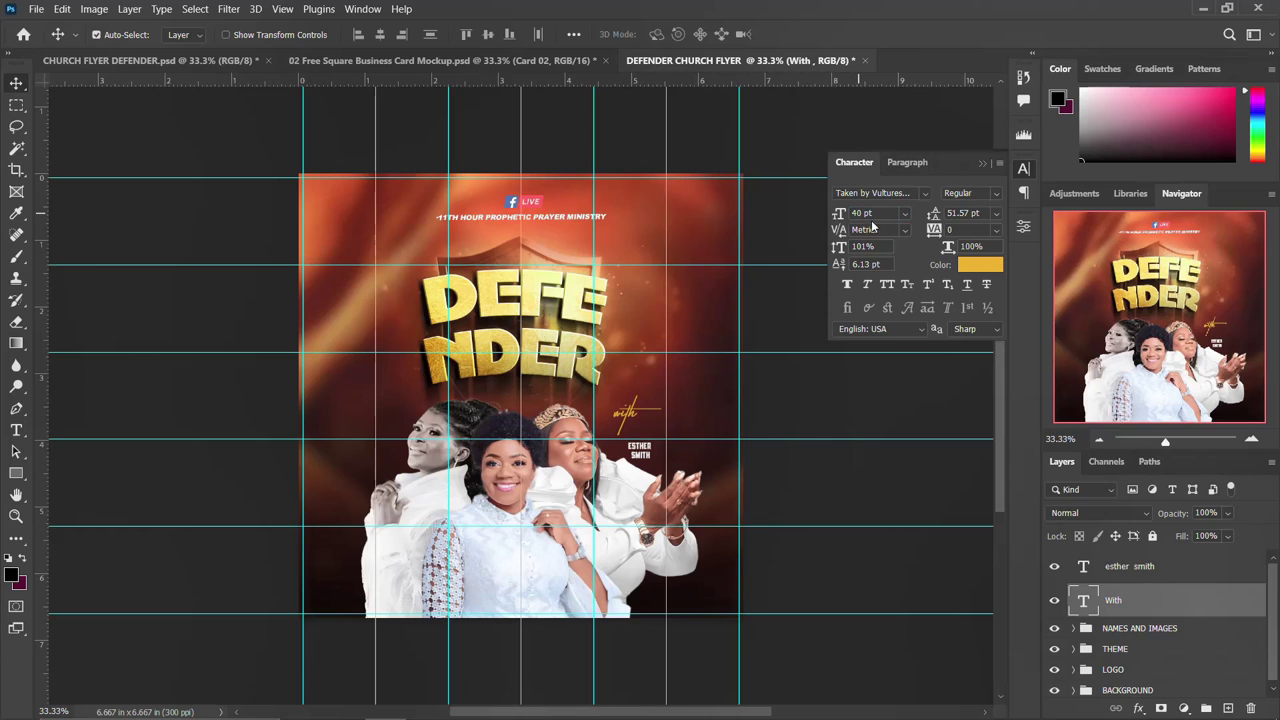
pyautogui.click(1022, 169)
# - Move the guest's name up to sit right beside the word with
pyautogui.moveTo(640, 452); pyautogui.dragTo(648, 418)
pyautogui.moveTo(648, 424); pyautogui.dragTo(653, 416)
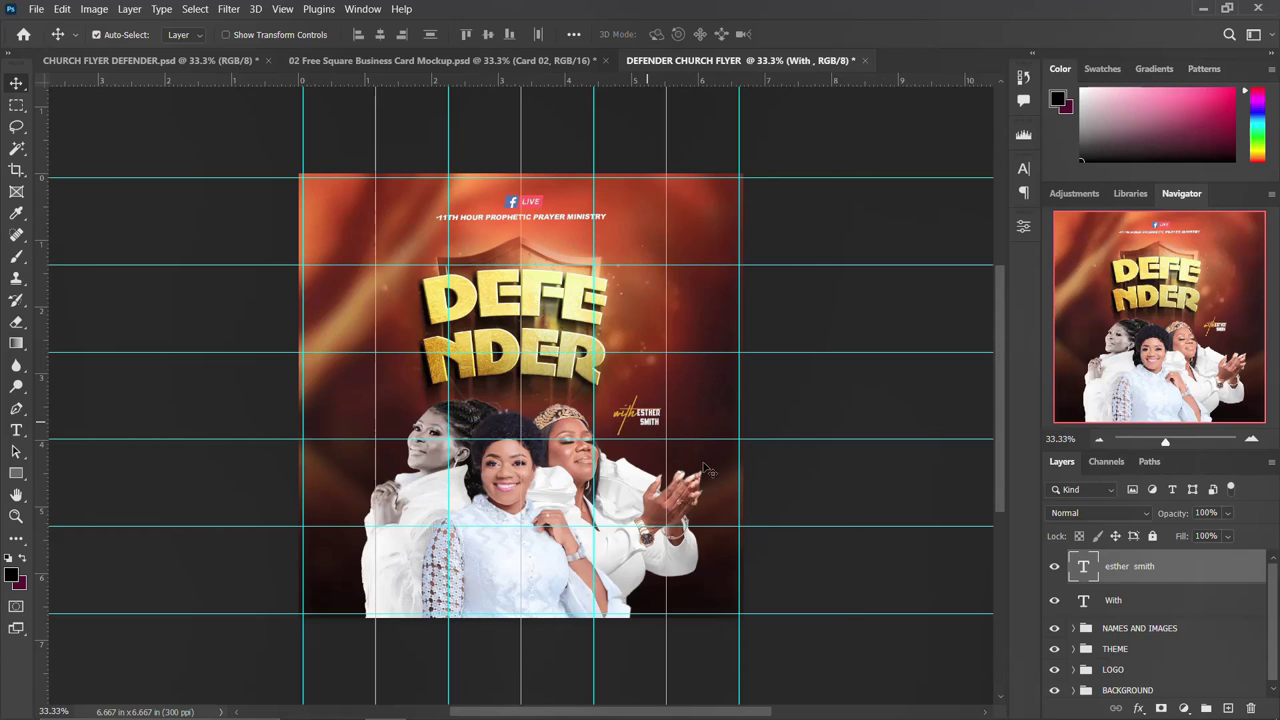
pyautogui.press('Down')
pyautogui.press('Down')
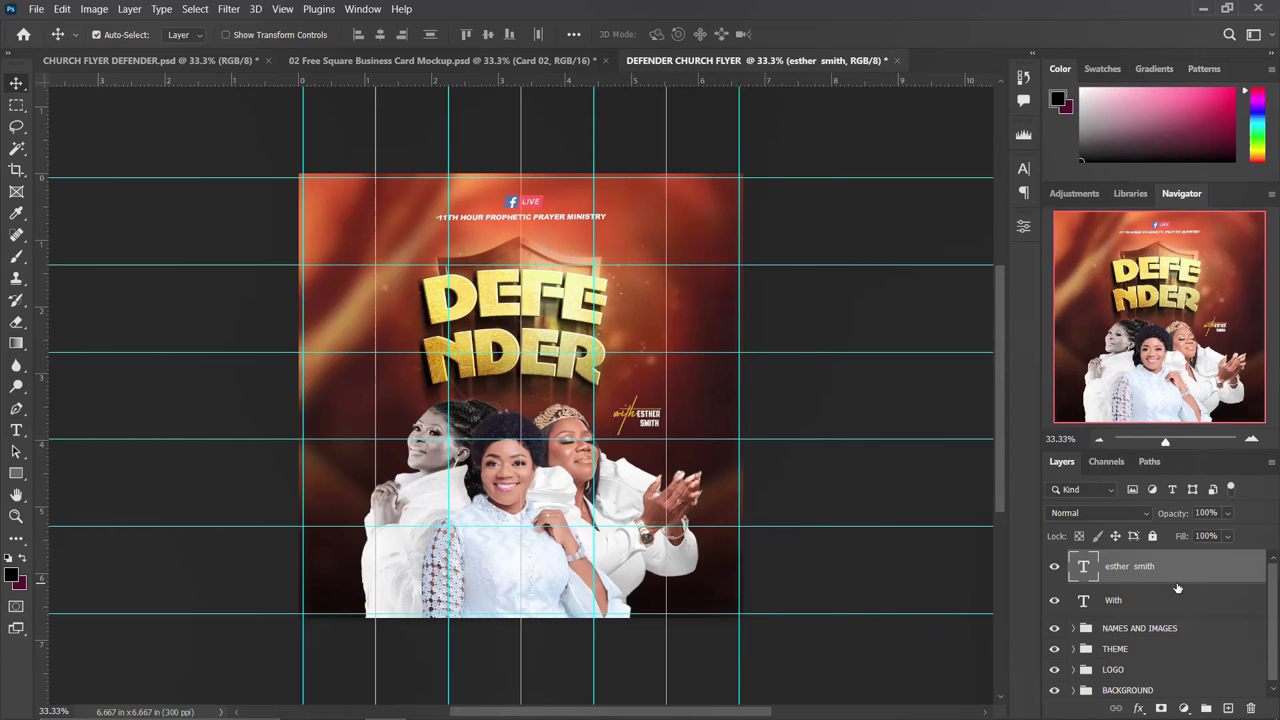
pyautogui.keyDown('ctrl'); pyautogui.click(1134, 600); pyautogui.keyUp('ctrl')
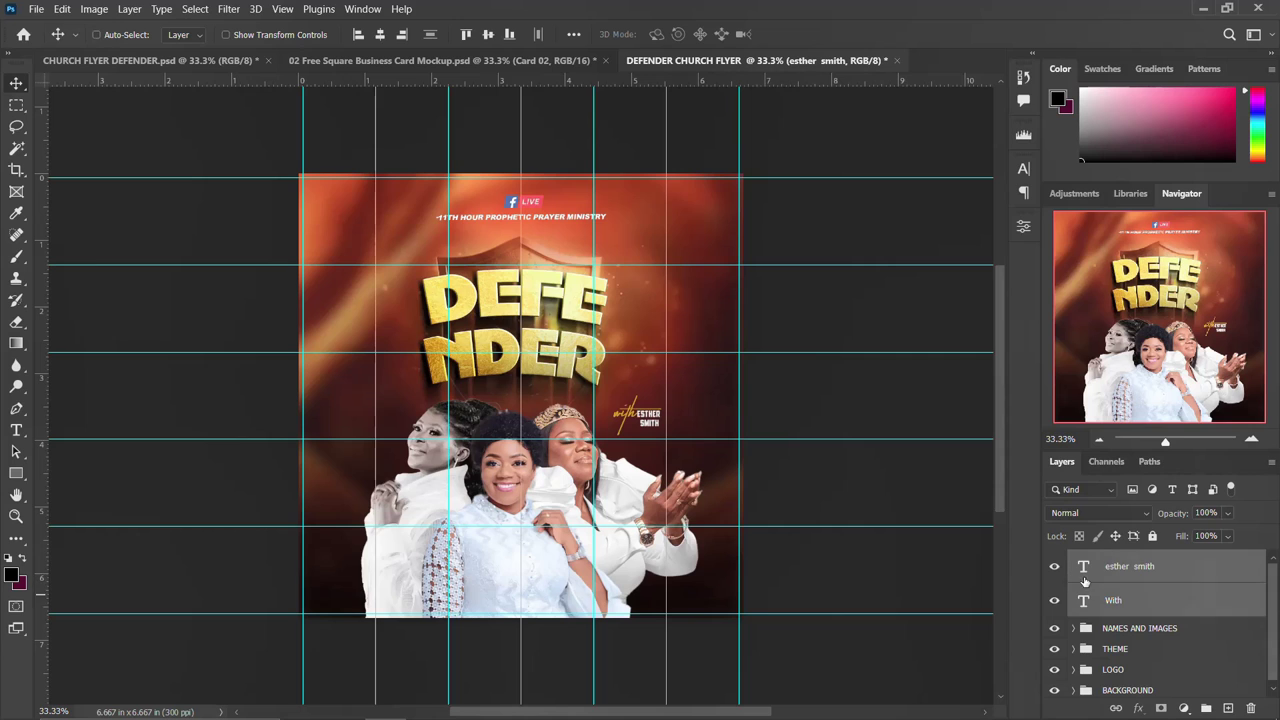
# - Duplicate the with-and-name credit twice, near the bottom right and beside the left woman
pyautogui.moveTo(654, 423); pyautogui.dragTo(394, 432)
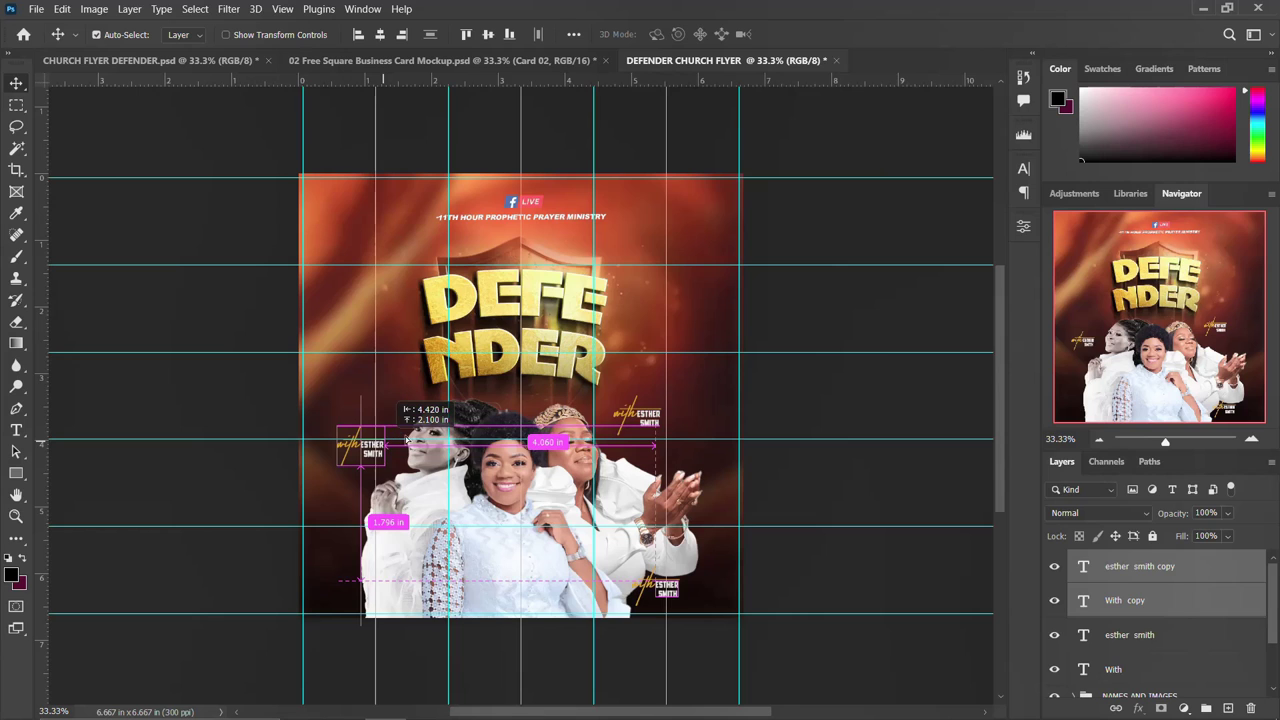
pyautogui.moveTo(506, 466); pyautogui.dragTo(392, 438)
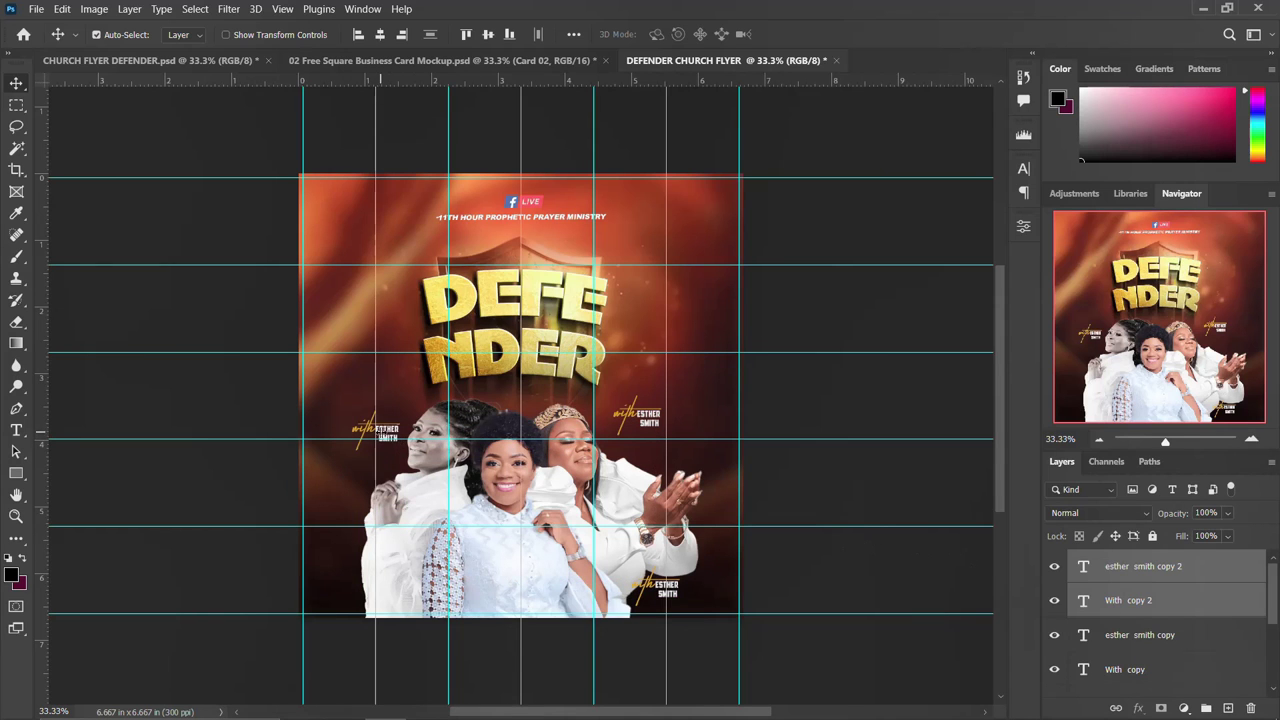
pyautogui.moveTo(388, 437); pyautogui.dragTo(394, 460)
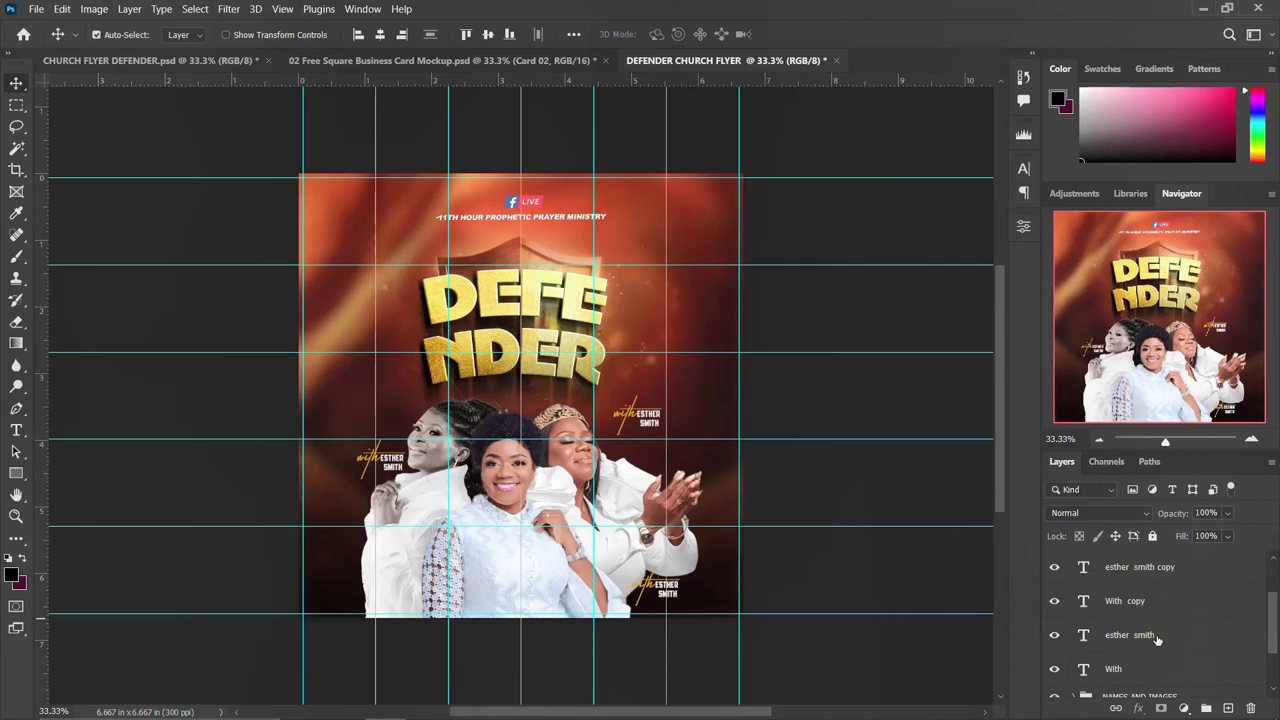
# - Group the name text layers into a new group called NAMES
pyautogui.scroll(-5, 1158, 642)
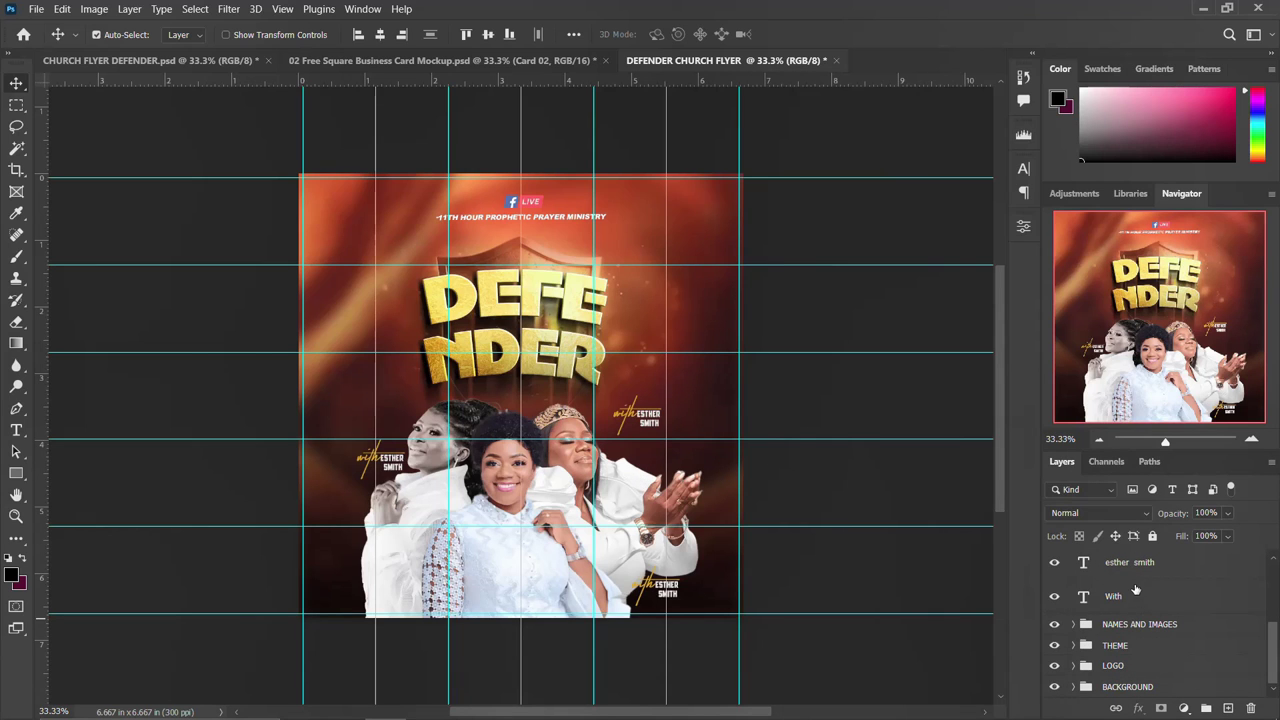
pyautogui.click(1131, 597)
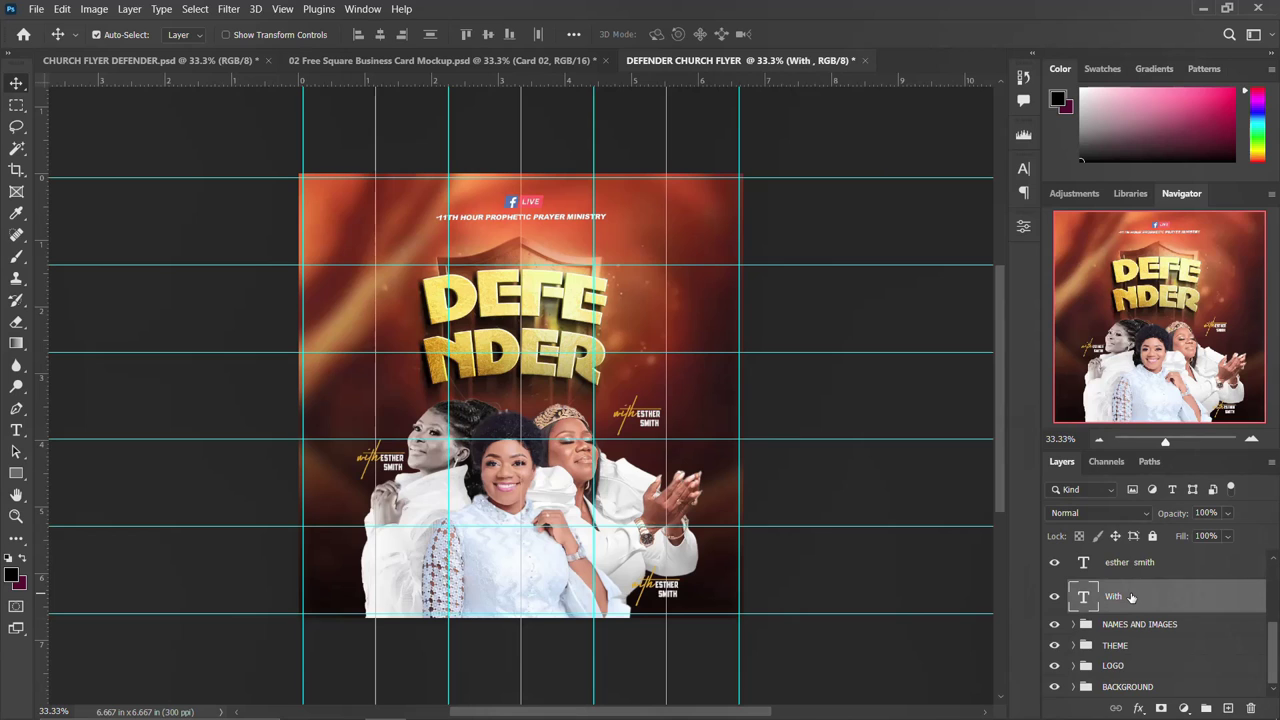
pyautogui.scroll(2, 1131, 597)
pyautogui.keyDown('shift'); pyautogui.click(1132, 578); pyautogui.keyUp('shift')
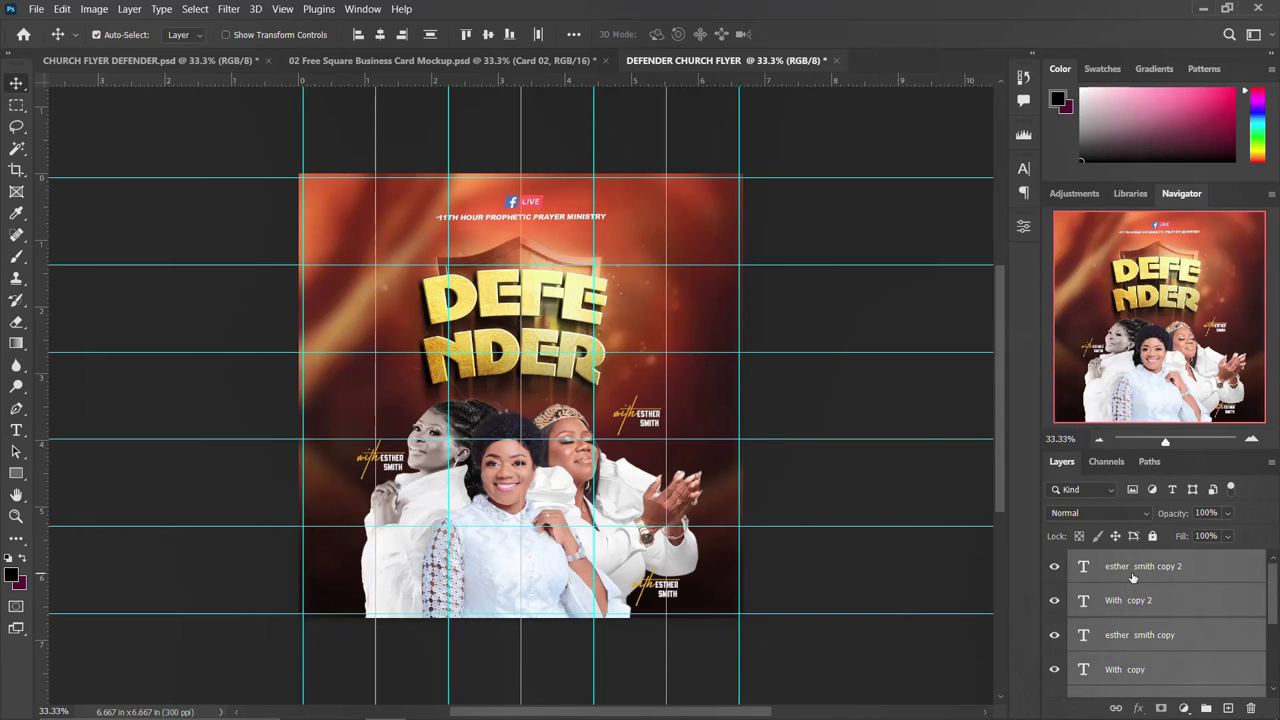
pyautogui.hotkey('ctrl', 'g')
pyautogui.doubleClick(1116, 560)
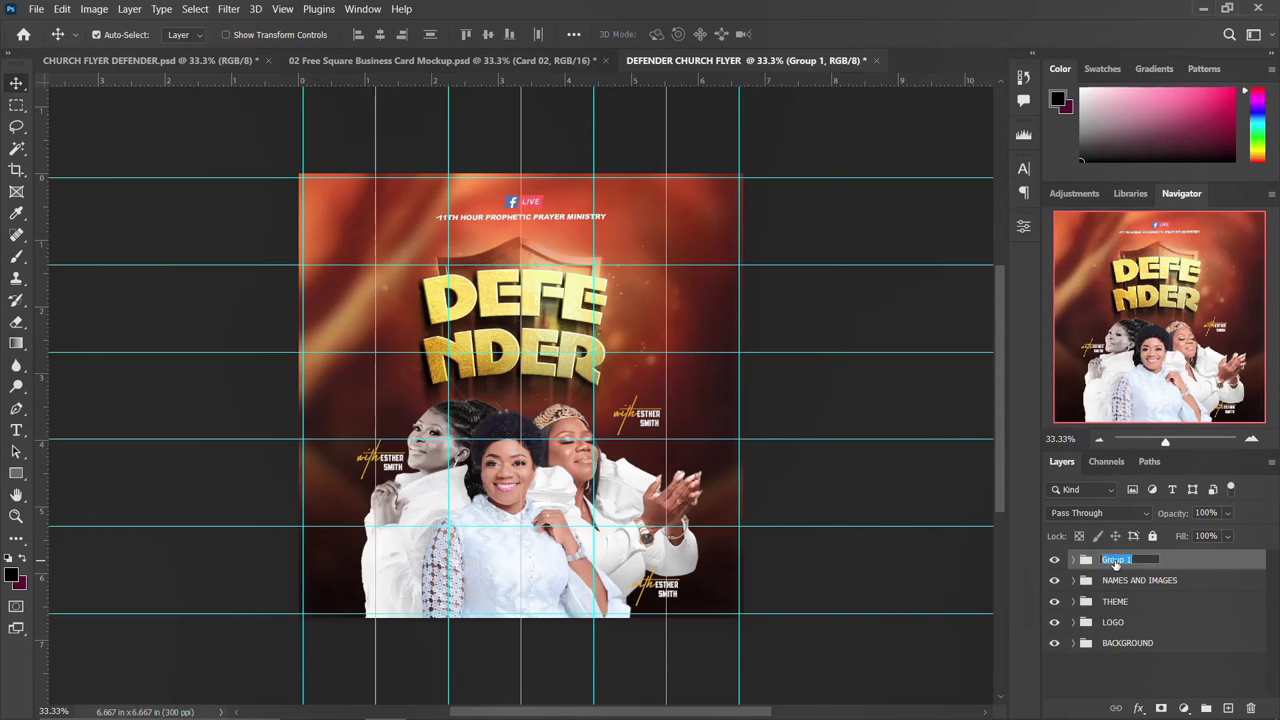
pyautogui.write('NAM')
pyautogui.press('Return')
# - Rename the old NAMES AND IMAGES group to IMAGES
pyautogui.doubleClick(1136, 581)
pyautogui.moveTo(1148, 580); pyautogui.dragTo(1102, 580)
pyautogui.press('BackSpace')
pyautogui.press('Return')
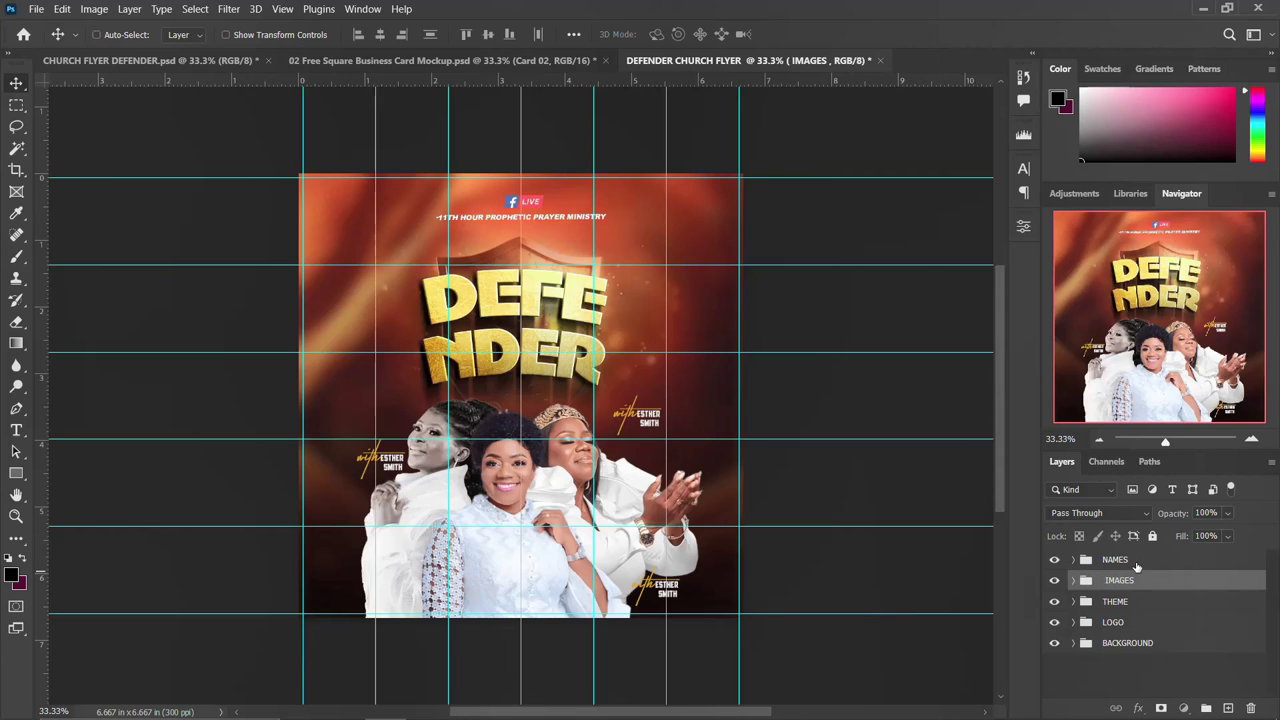
# - Group NAMES and IMAGES into a NAMES AND IMAGES group and check its visibility
pyautogui.keyDown('shift'); pyautogui.click(1136, 567); pyautogui.keyUp('shift')
pyautogui.hotkey('ctrl', 'g')
pyautogui.doubleClick(1116, 560)
pyautogui.write('NAMES AND IMAGES')
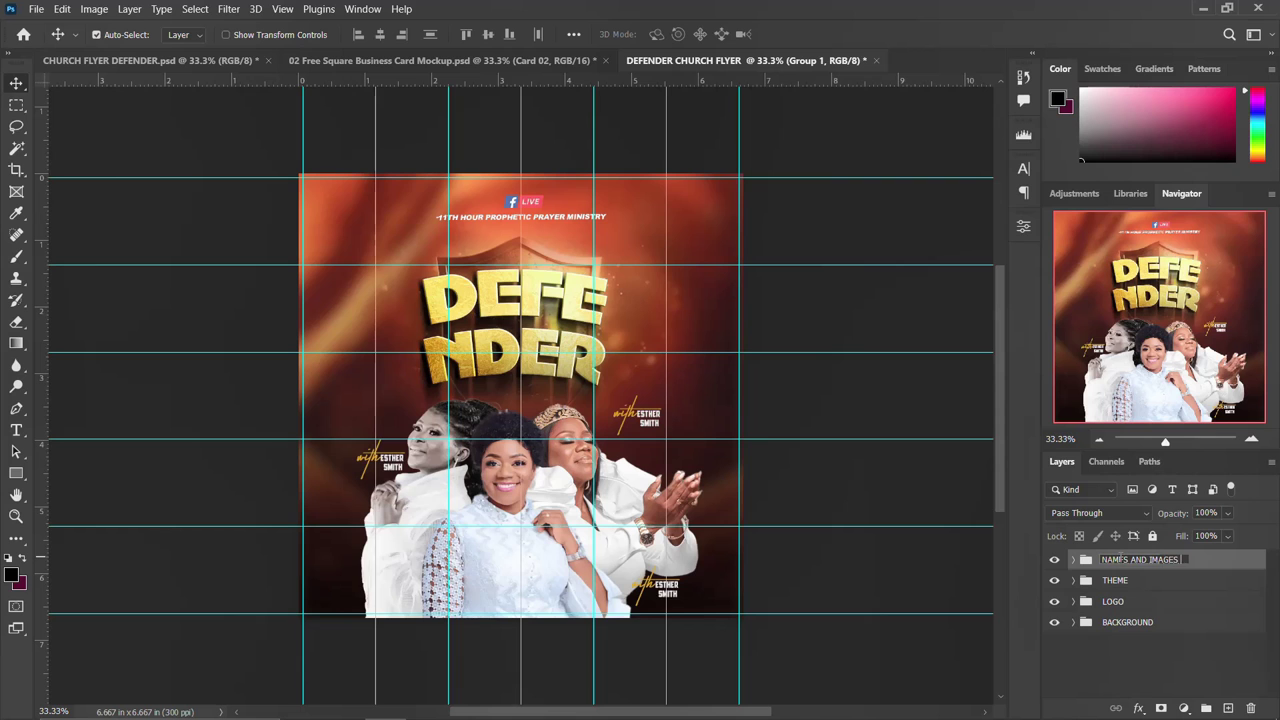
pyautogui.press('Return')
pyautogui.click(1055, 561)
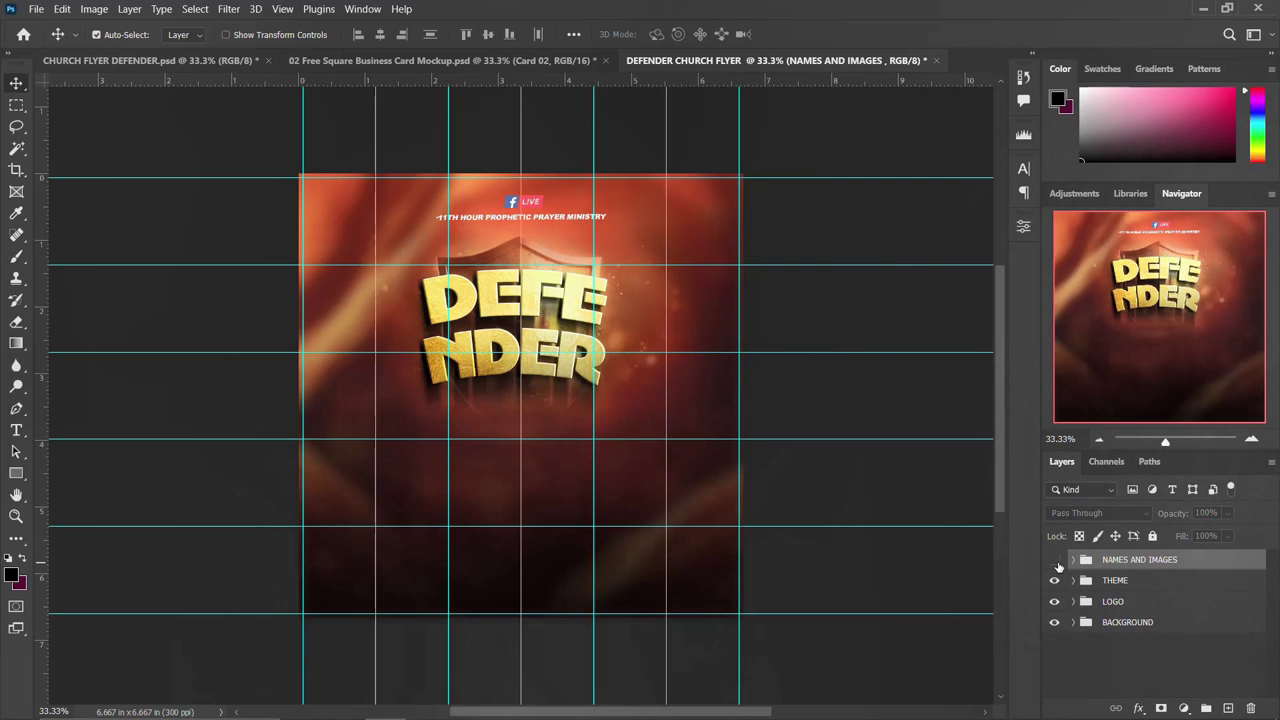
pyautogui.click(1055, 561)
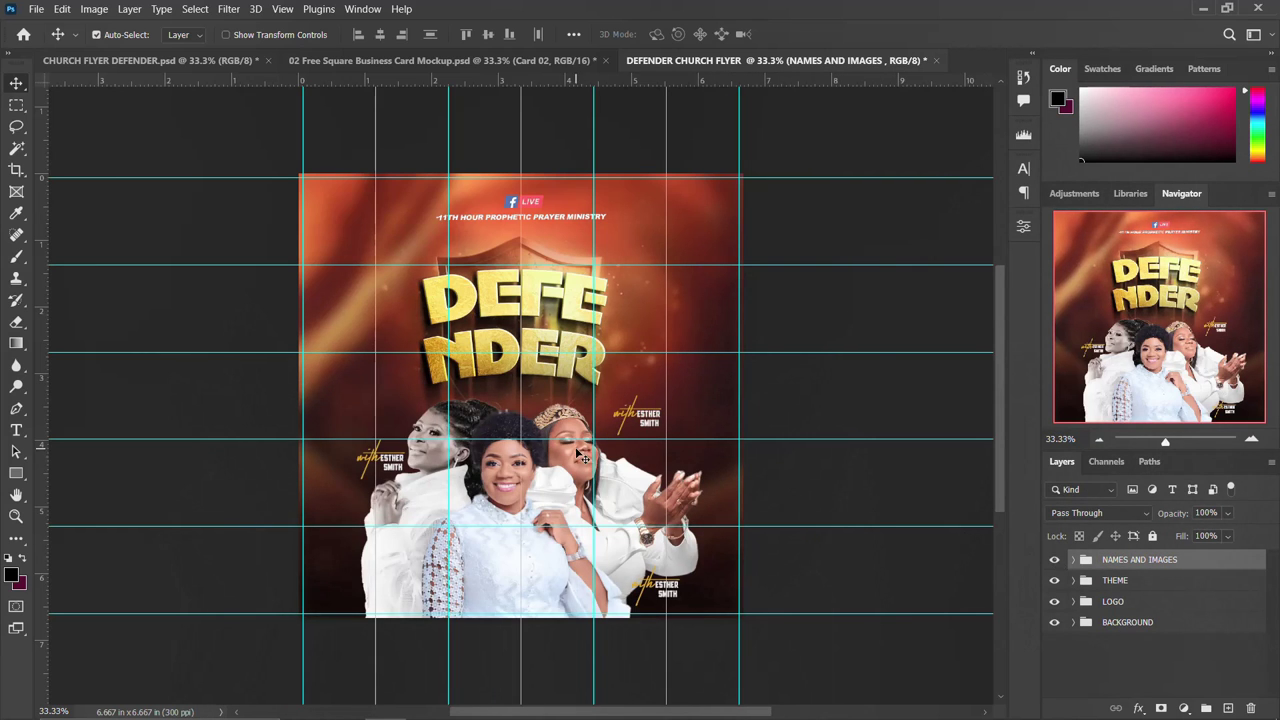
# - Draw a wide rectangle across the bottom of the flyer and fill it orange
pyautogui.click(16, 472)
pyautogui.moveTo(367, 572); pyautogui.dragTo(627, 606)
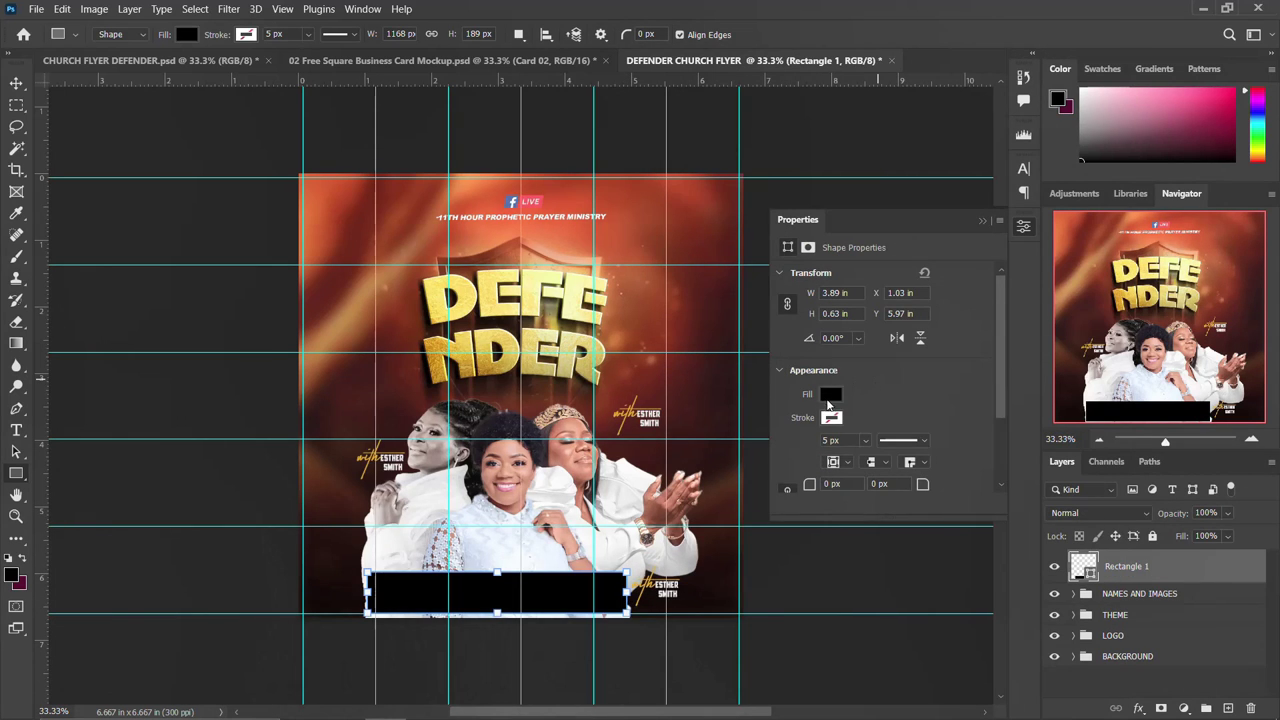
pyautogui.click(830, 394)
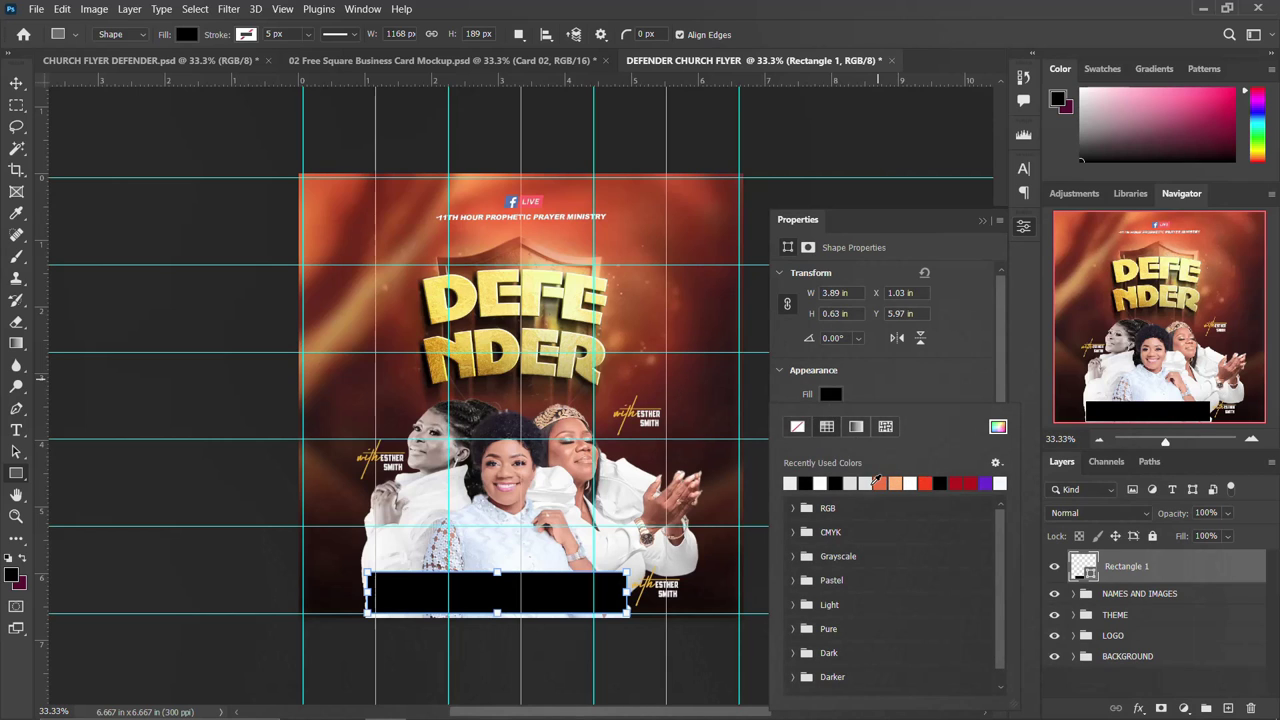
pyautogui.click(882, 483)
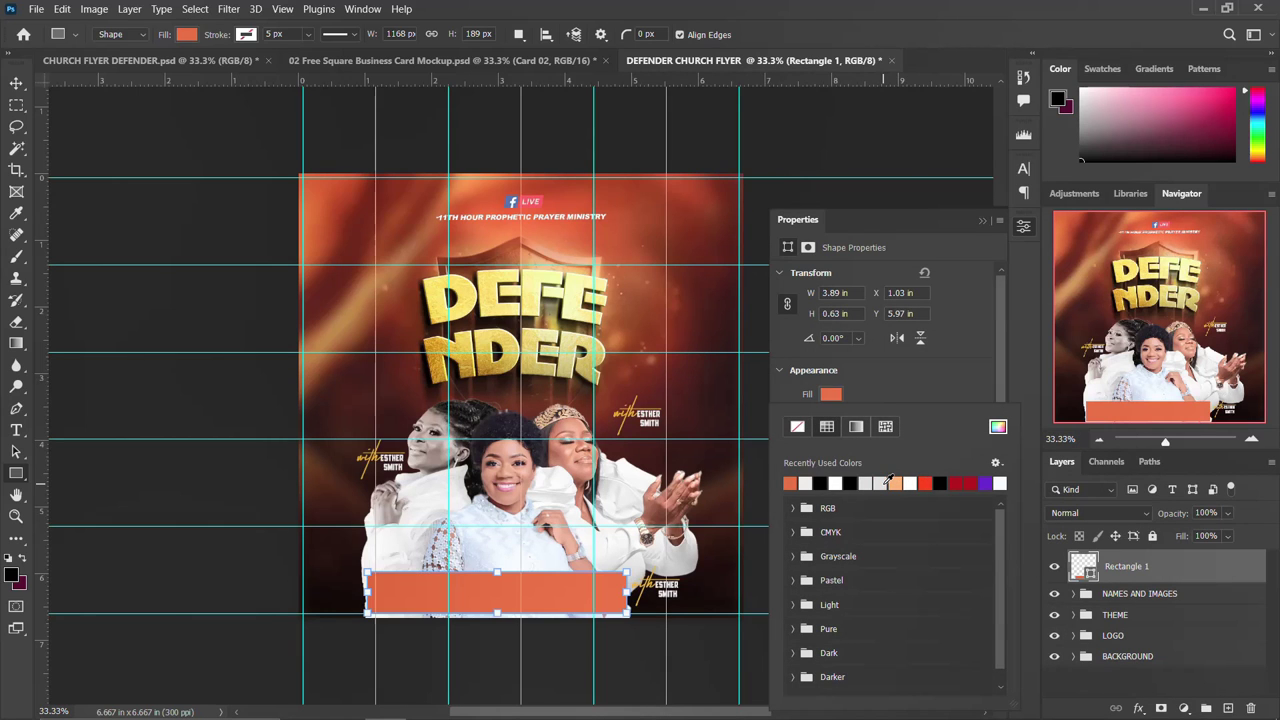
pyautogui.click(1022, 228)
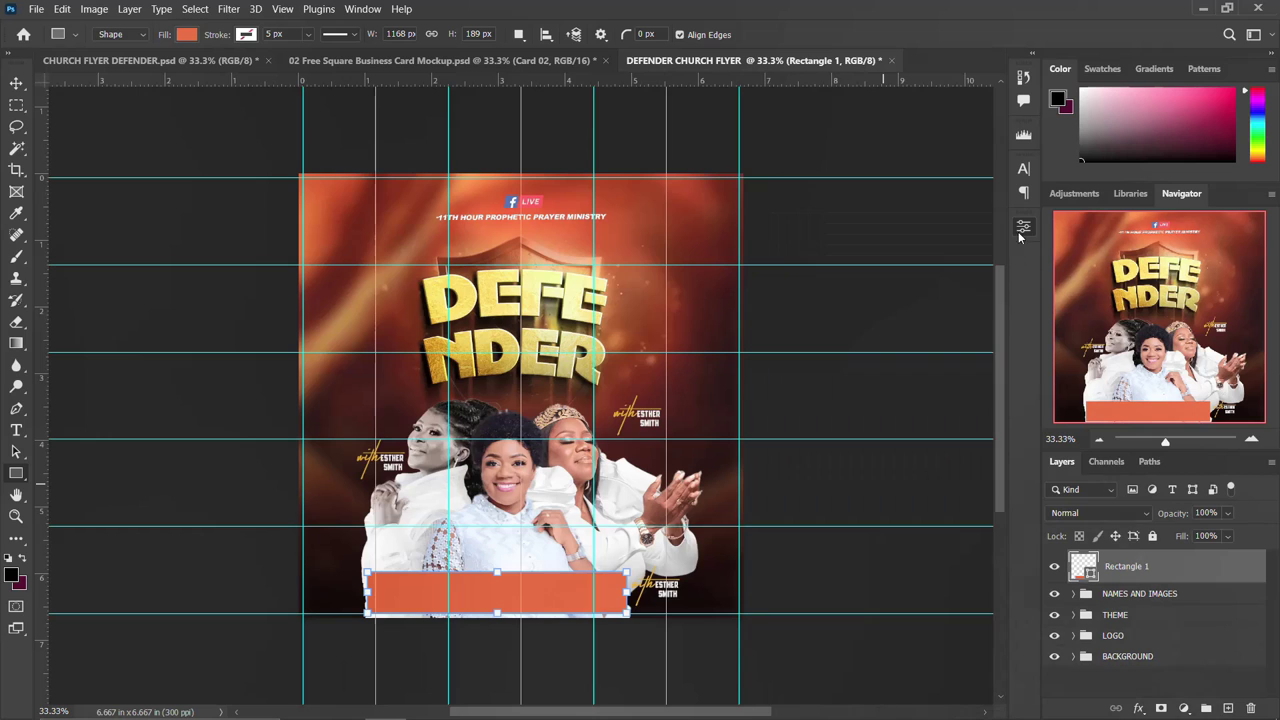
# - Centre the orange bar horizontally on the canvas and nudge it slightly up and left
pyautogui.click(16, 83)
pyautogui.hotkey('ctrl', 'a')
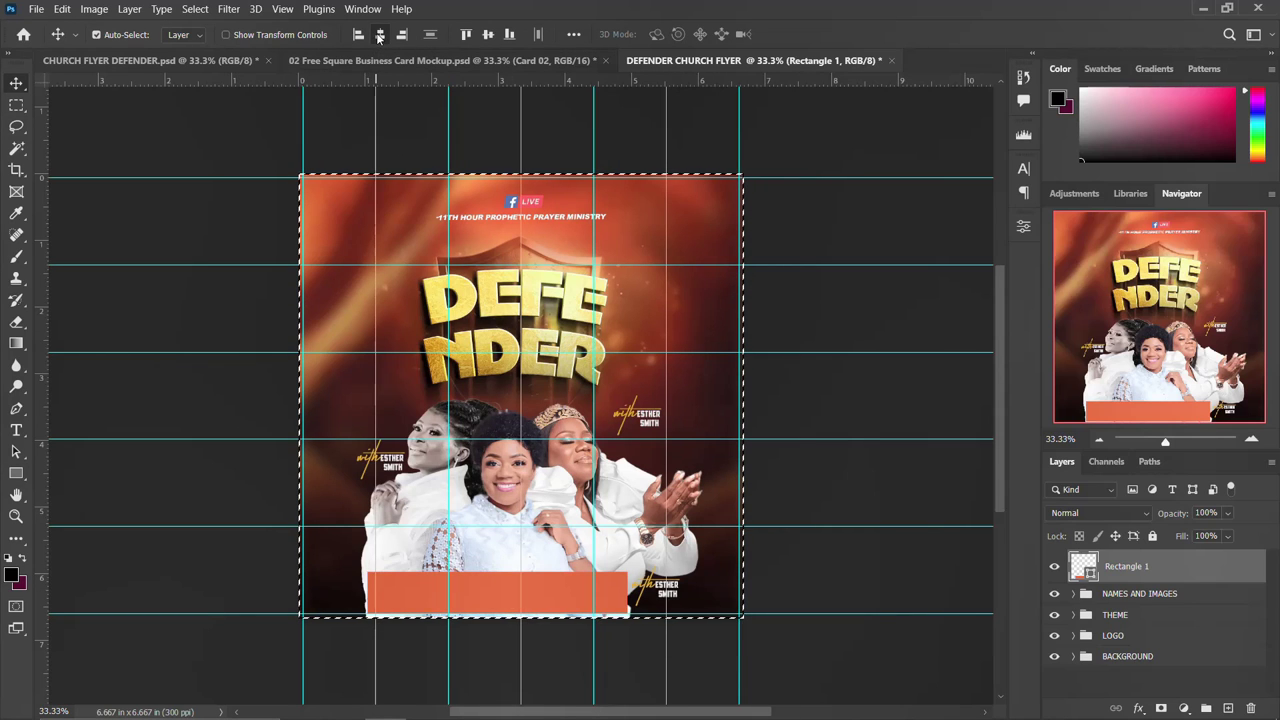
pyautogui.click(379, 35)
pyautogui.press('ctrl')
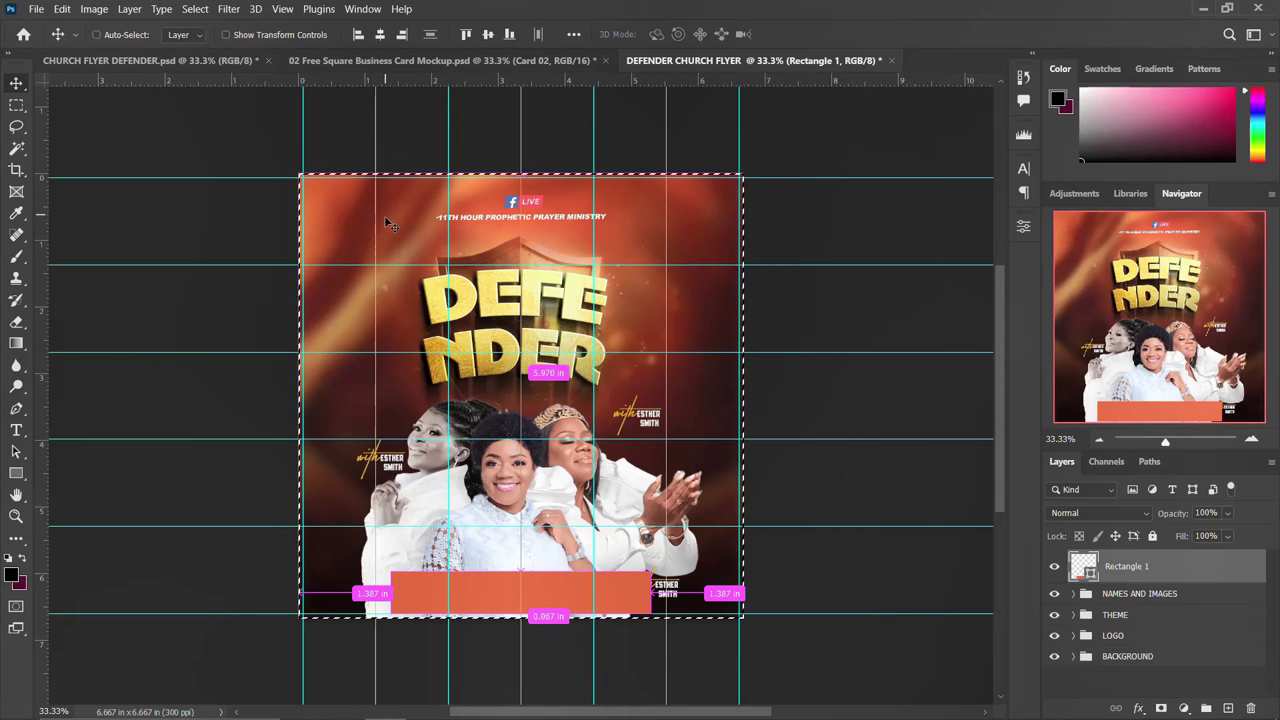
pyautogui.hotkey('ctrl', 'd')
pyautogui.moveTo(611, 596); pyautogui.dragTo(597, 592)
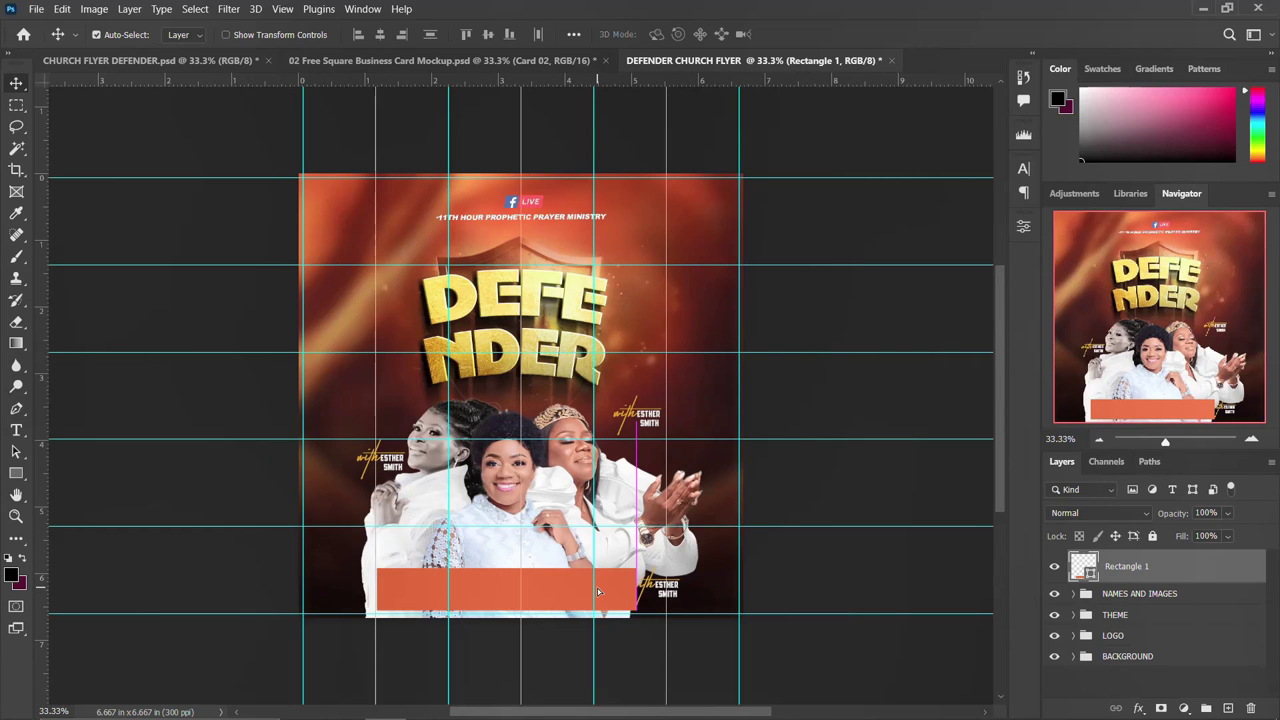
# - Paste '6pm - 7:30pm' from the notes as a new text layer on the flyer's left
pyautogui.click(520, 706)
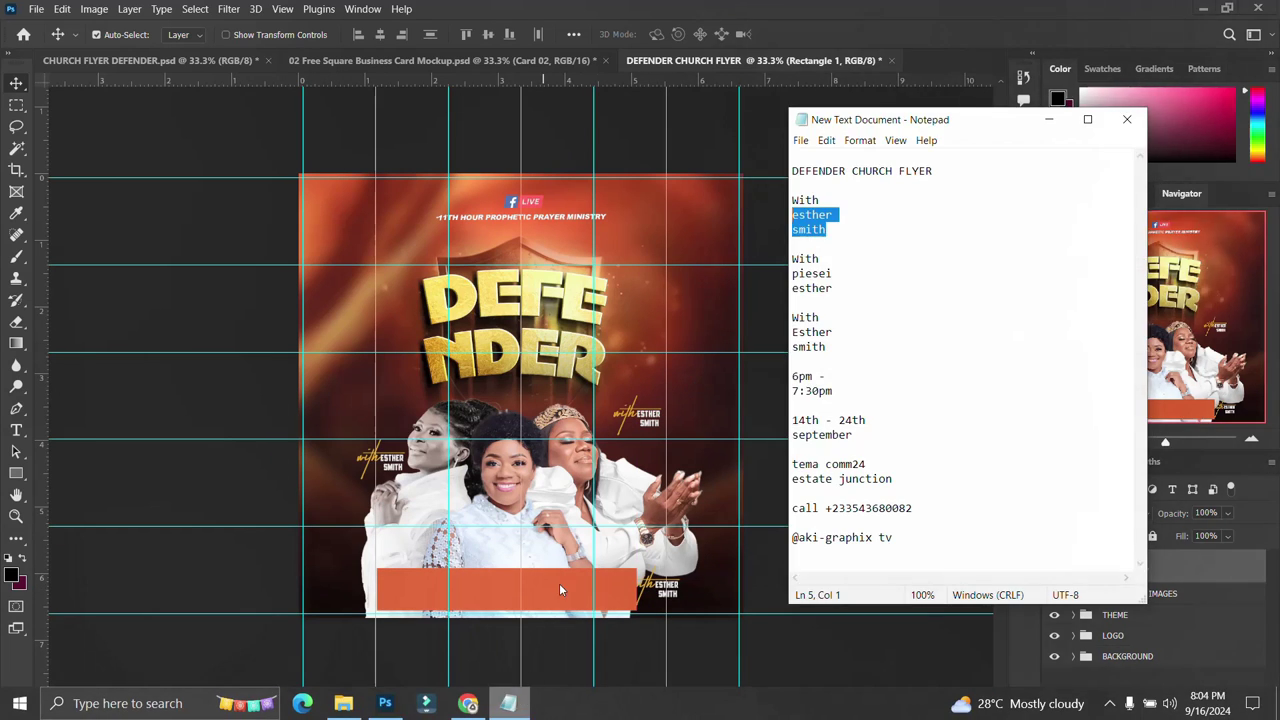
pyautogui.moveTo(838, 396); pyautogui.dragTo(786, 376)
pyautogui.hotkey('ctrl', 'c')
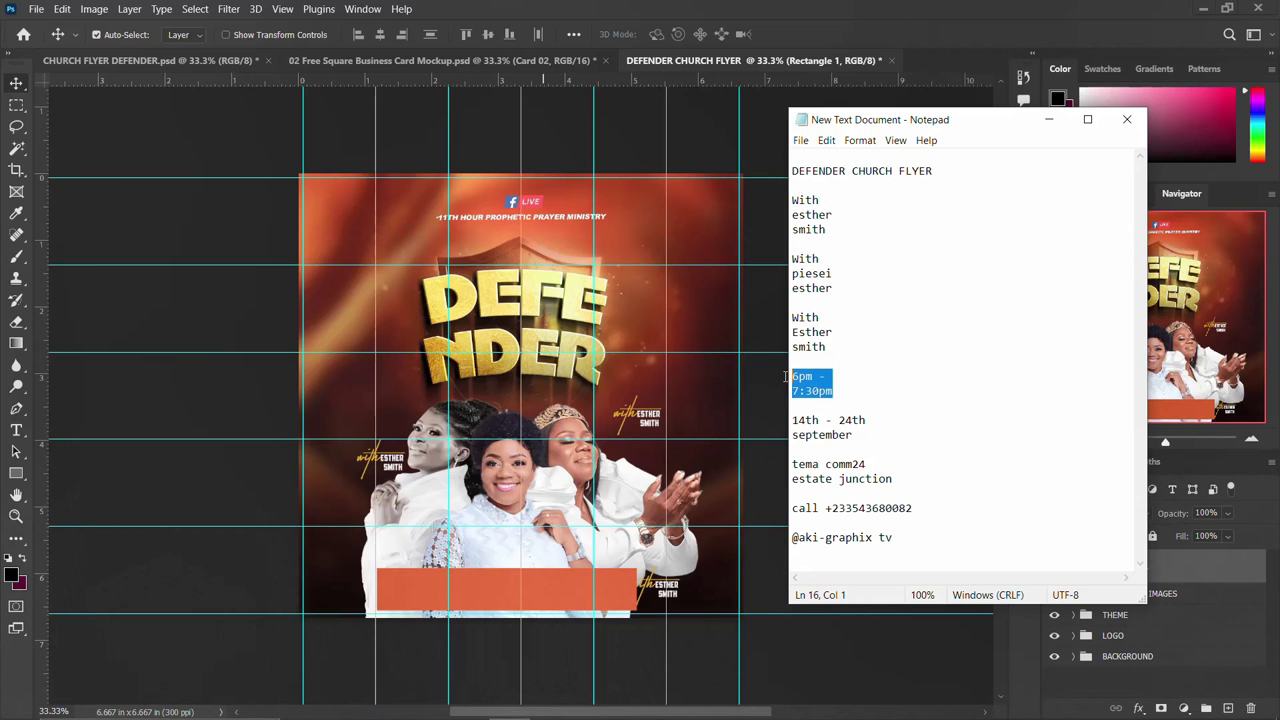
pyautogui.click(464, 590)
pyautogui.press('t')
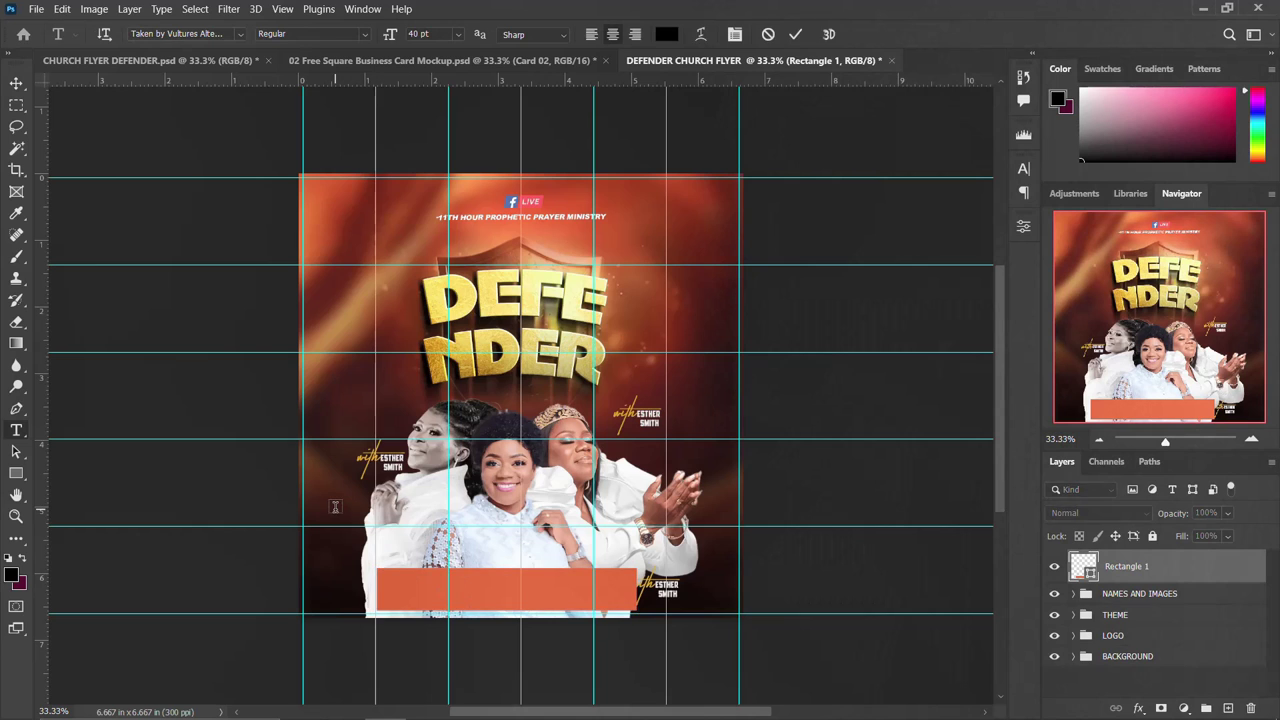
pyautogui.click(335, 507)
pyautogui.hotkey('ctrl', 'v')
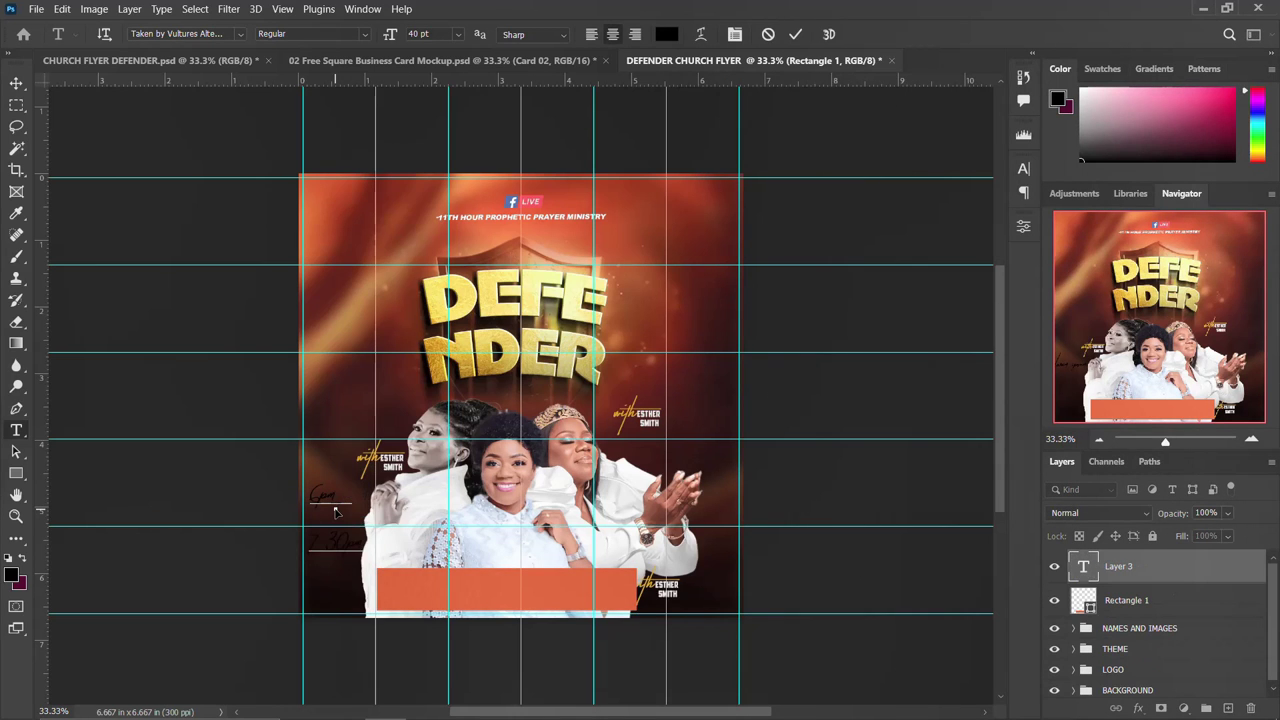
pyautogui.hotkey('ctrl', 'Return')
pyautogui.click(1023, 167)
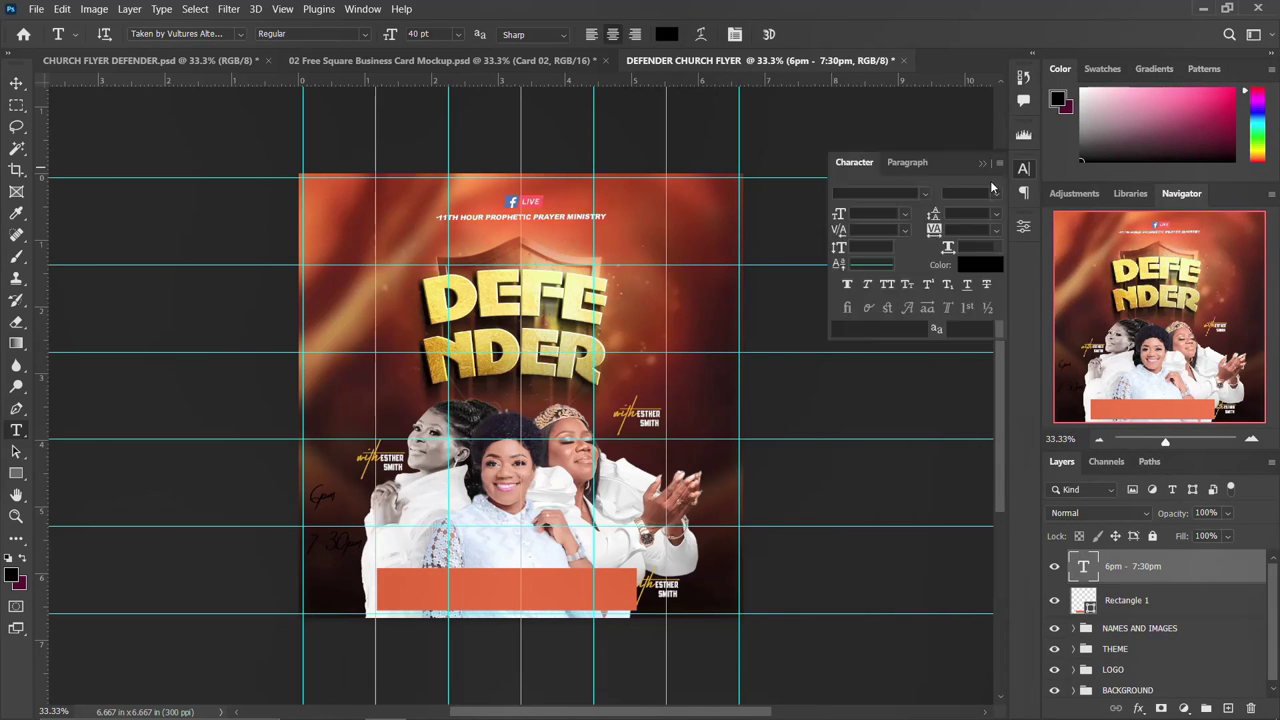
pyautogui.click(926, 194)
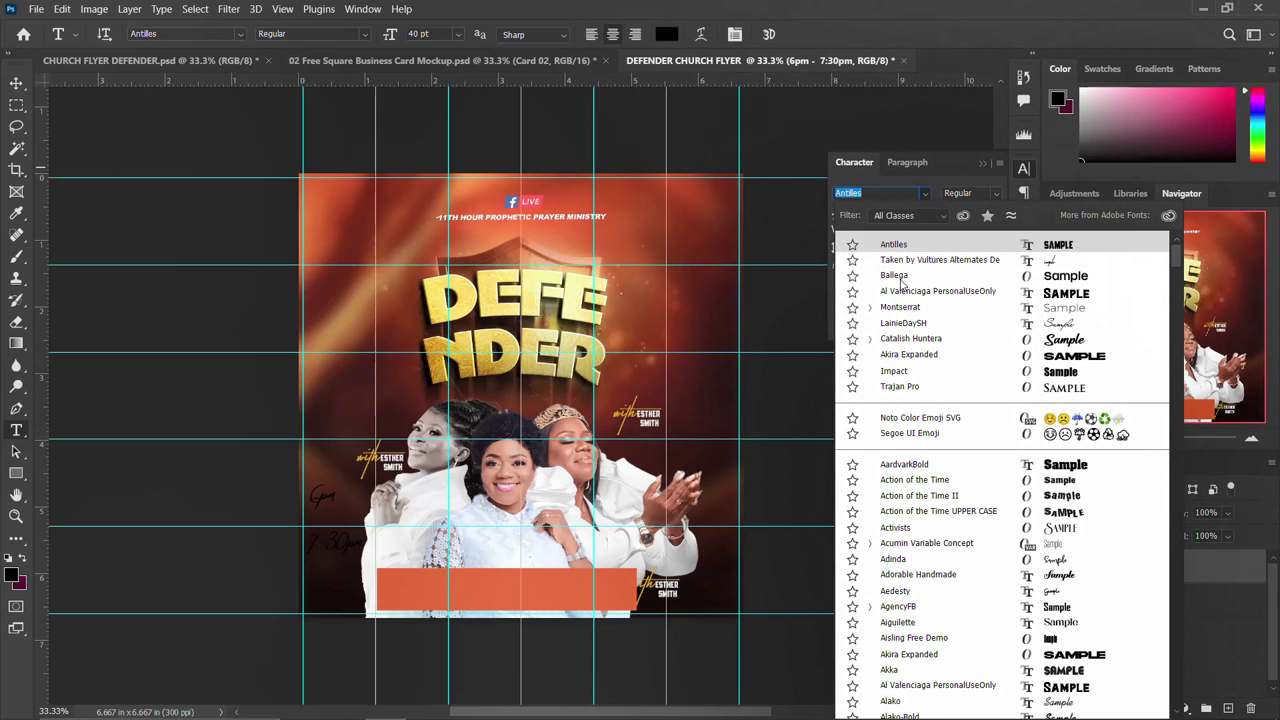
# - Set the time text to Ballega at 20 pt in white (ffffff)
pyautogui.click(900, 276)
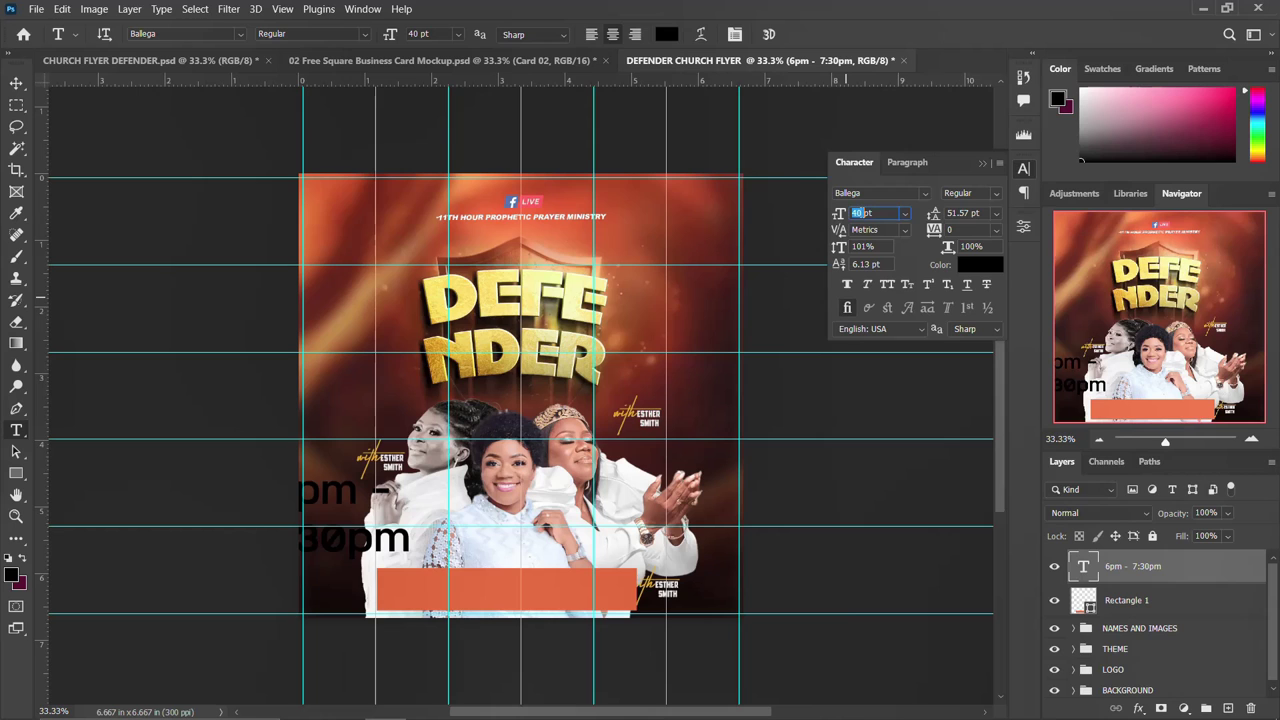
pyautogui.write('10')
pyautogui.press('Return')
pyautogui.click(979, 264)
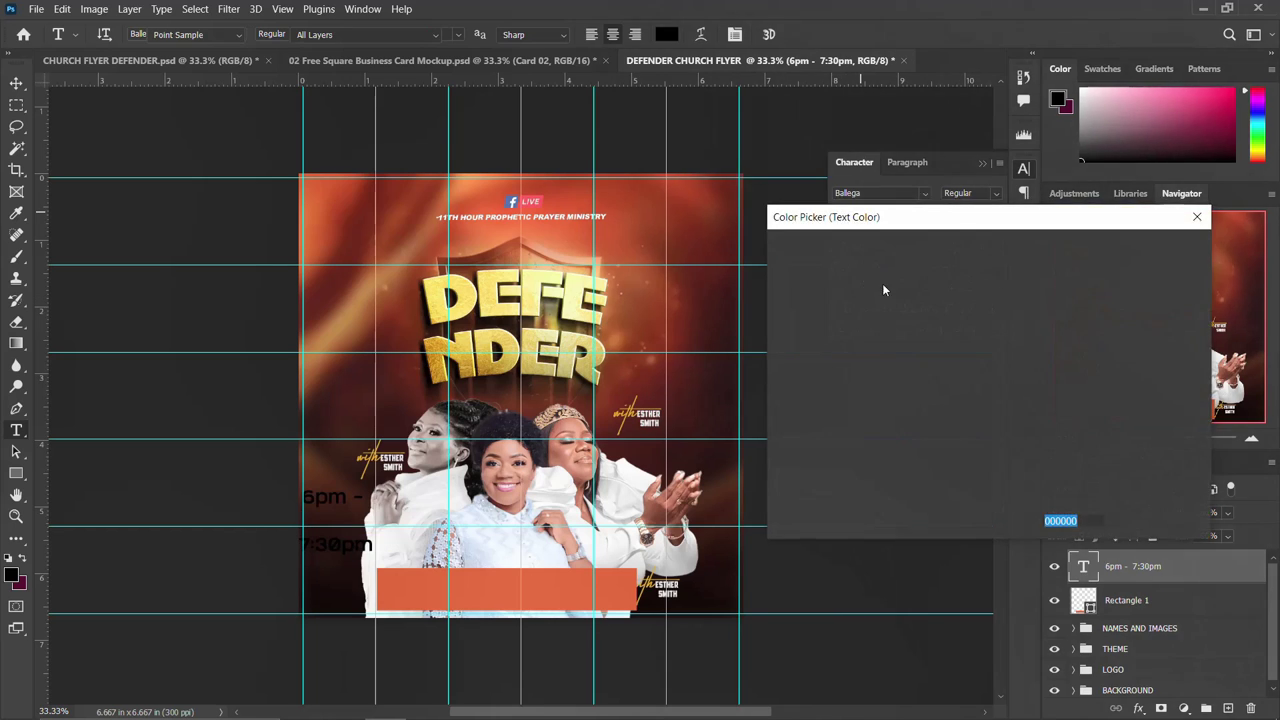
pyautogui.write('ffffff')
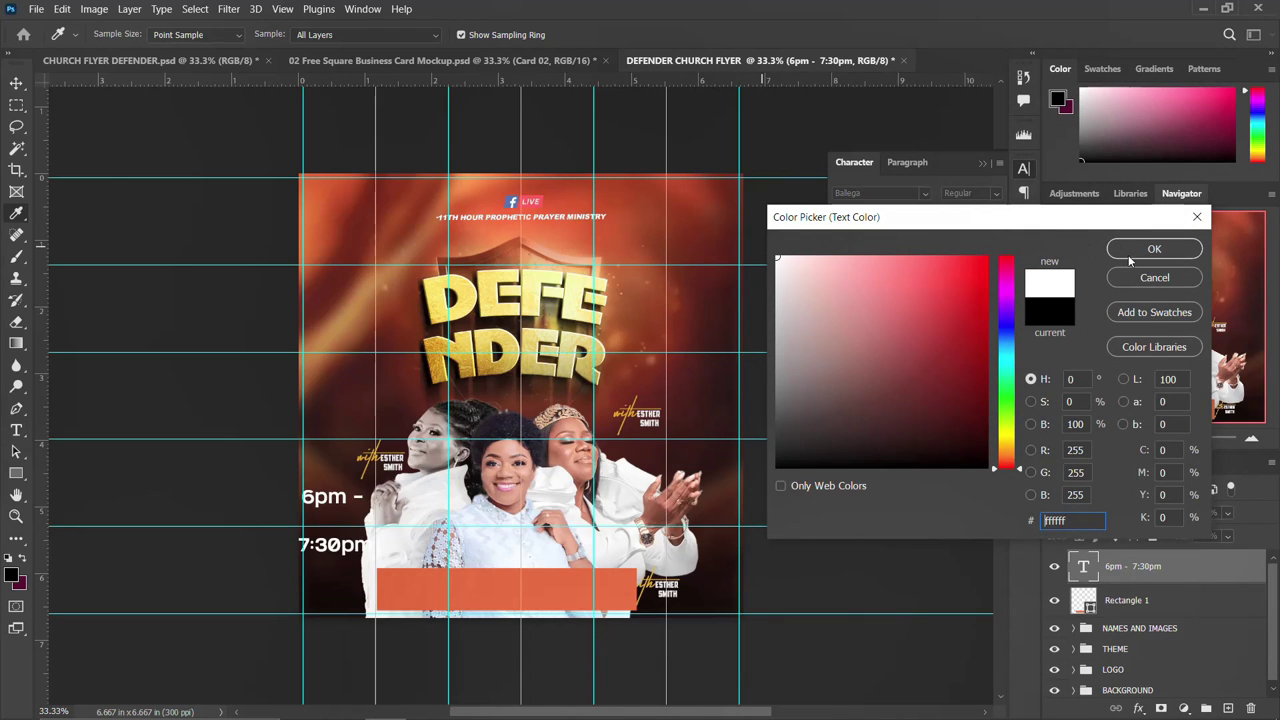
pyautogui.click(1154, 248)
# - Tighten the time text's leading to 17 pt so its two lines stack closely
pyautogui.doubleClick(964, 213)
pyautogui.write('1')
pyautogui.press('Return')
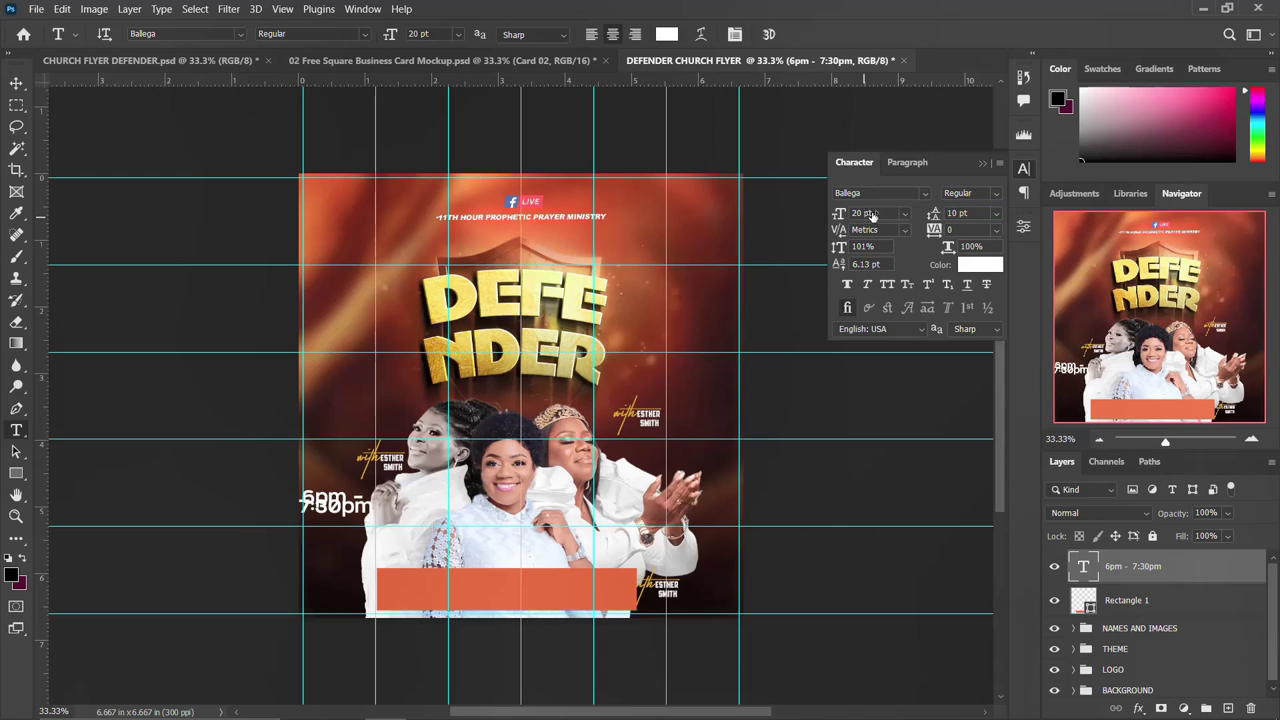
pyautogui.doubleClick(975, 213)
pyautogui.write('13')
pyautogui.press('Return')
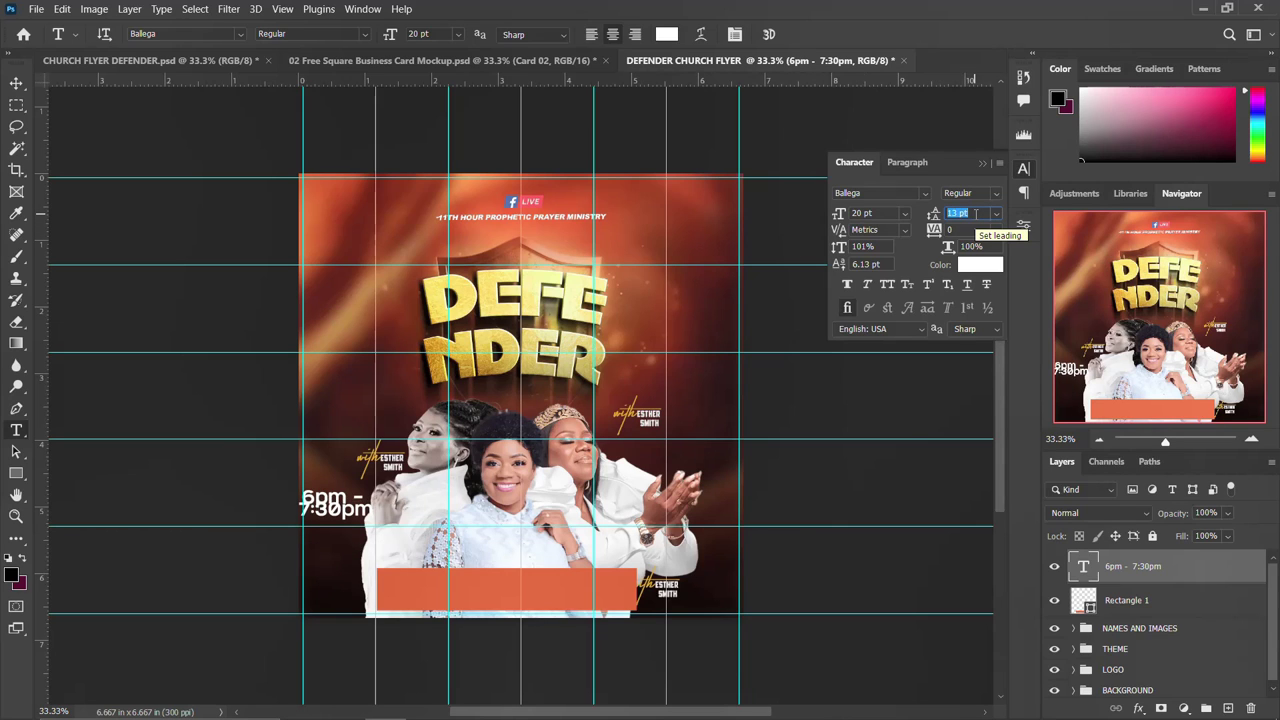
pyautogui.press('Up')
pyautogui.press('Up')
pyautogui.press('Up')
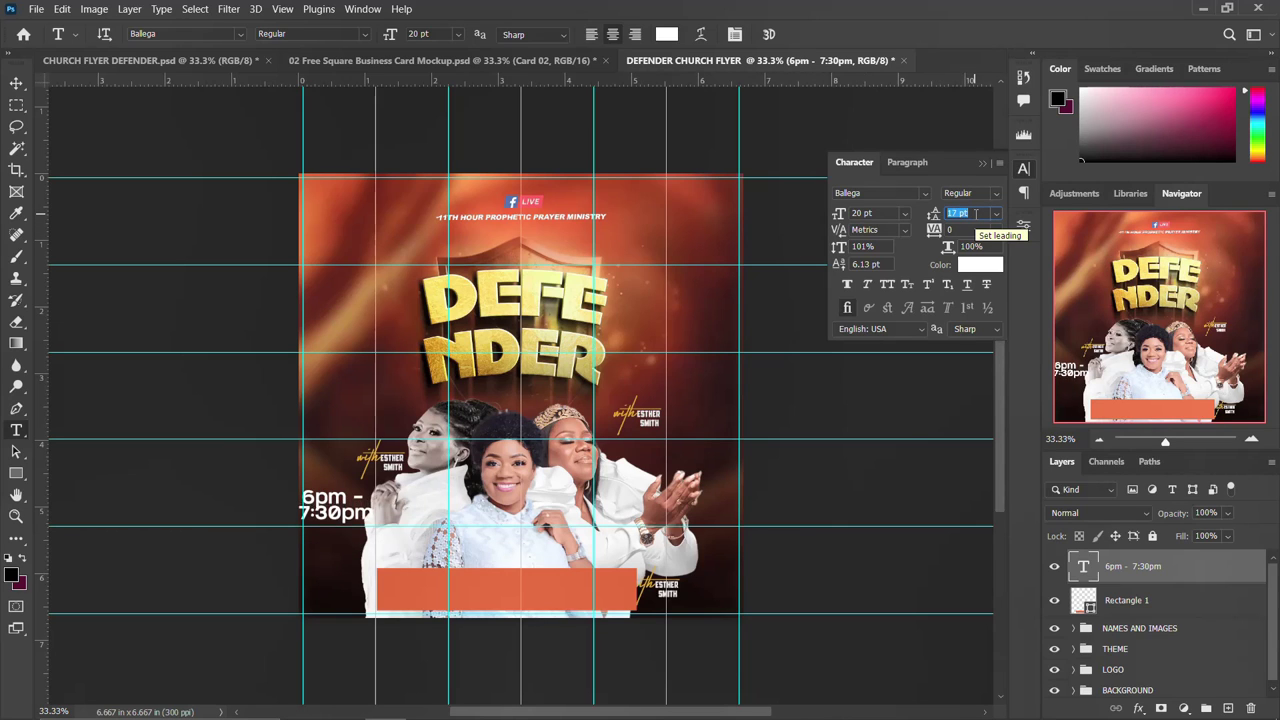
pyautogui.click(1023, 168)
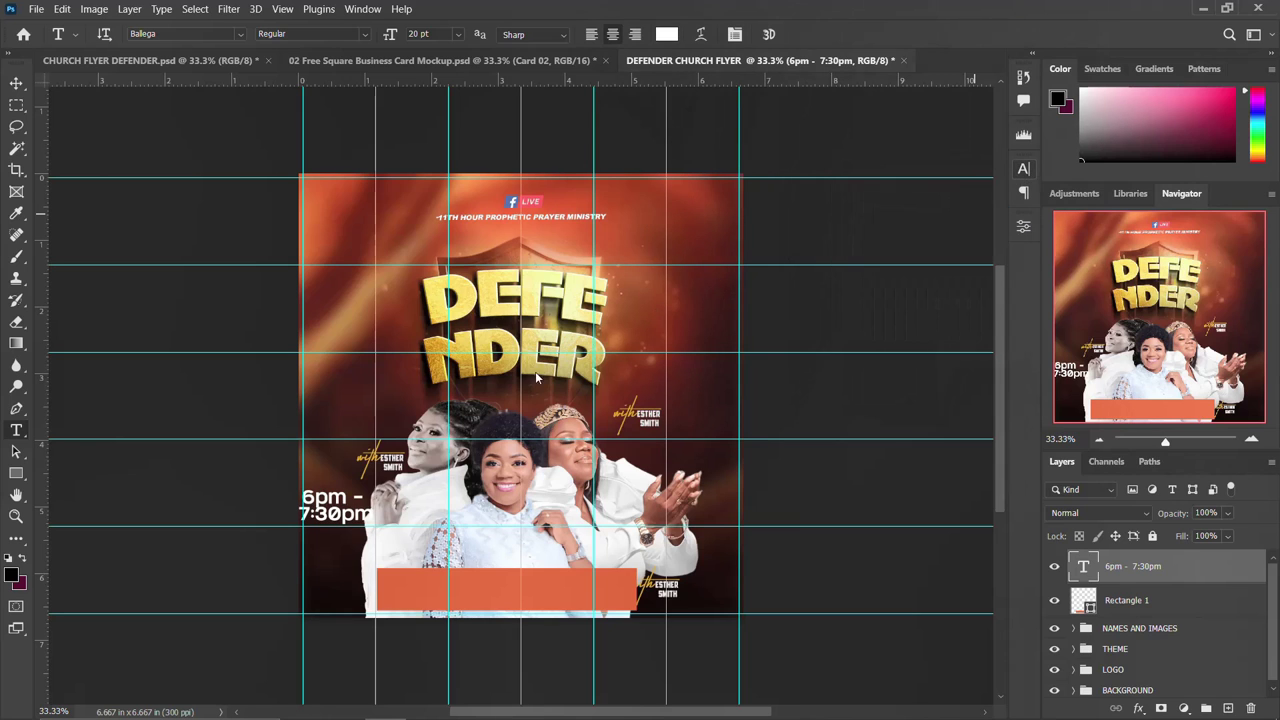
# - Move the time text onto the orange bar, set it to 15 pt with 14 pt leading, and place a copy beside it
pyautogui.press('v')
pyautogui.moveTo(316, 512); pyautogui.dragTo(424, 598)
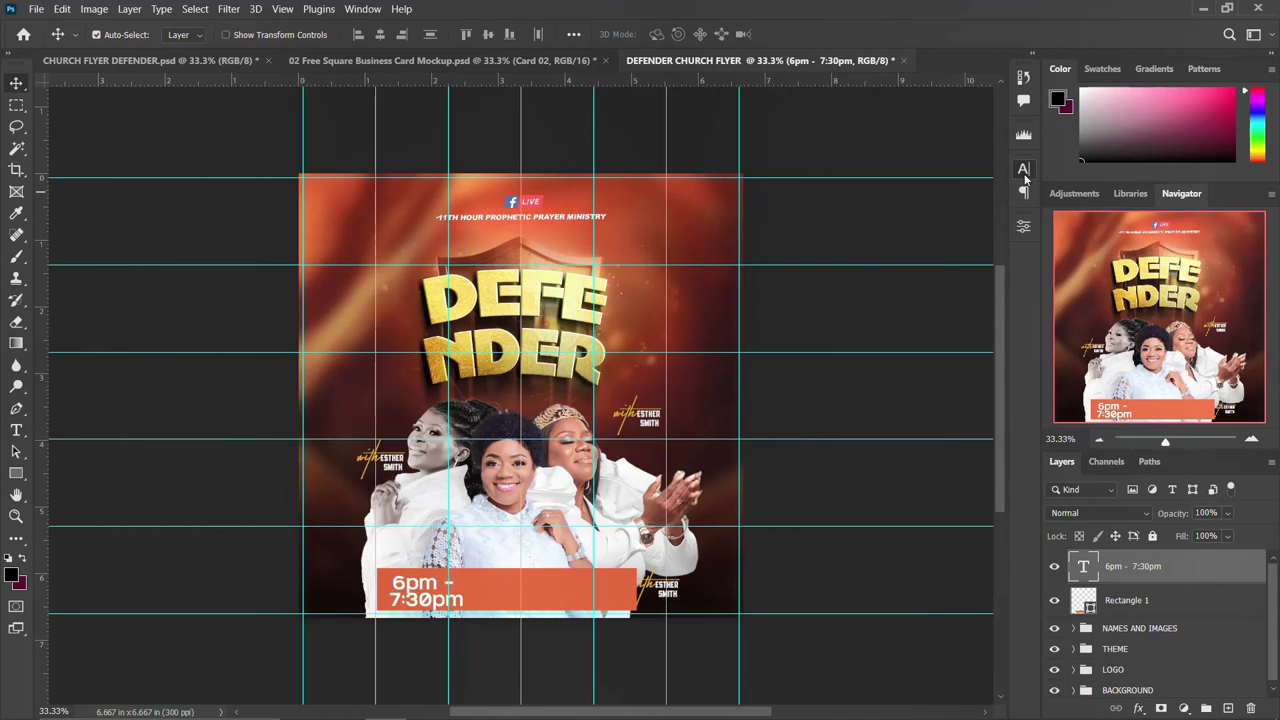
pyautogui.click(1023, 170)
pyautogui.click(878, 212)
pyautogui.press('Down')
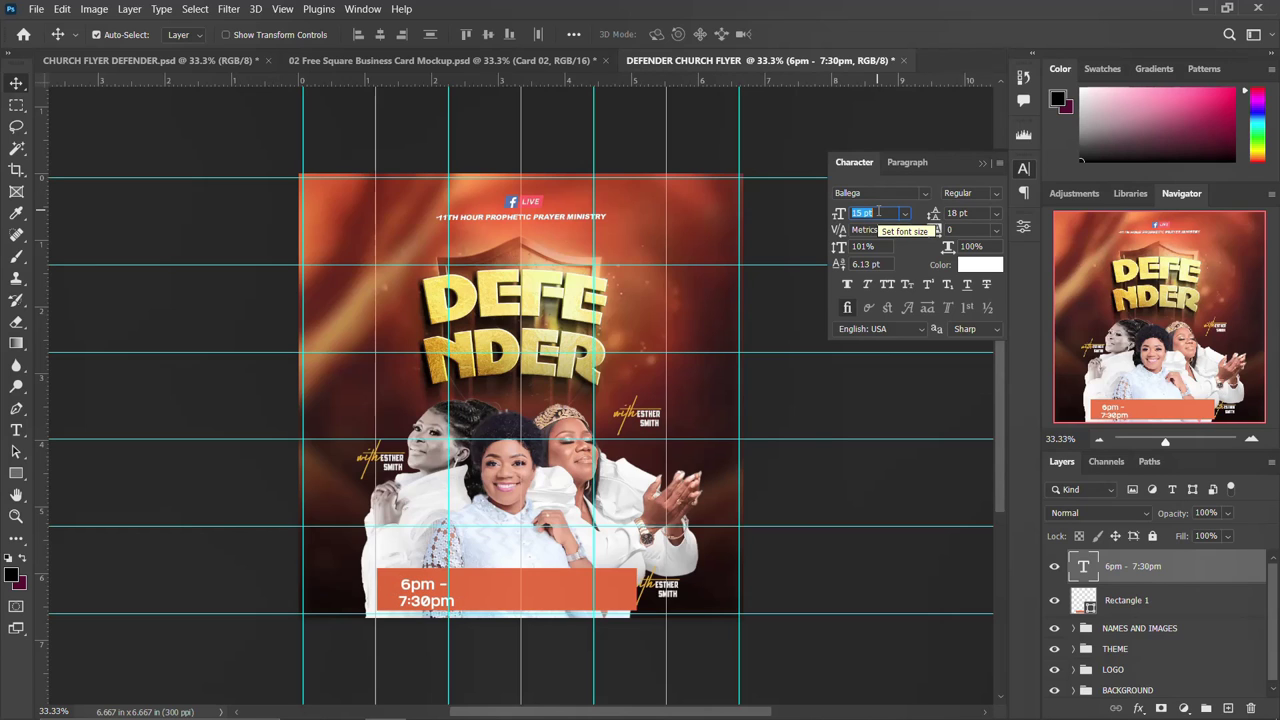
pyautogui.click(983, 213)
pyautogui.press('Down')
pyautogui.press('Down')
pyautogui.press('Down')
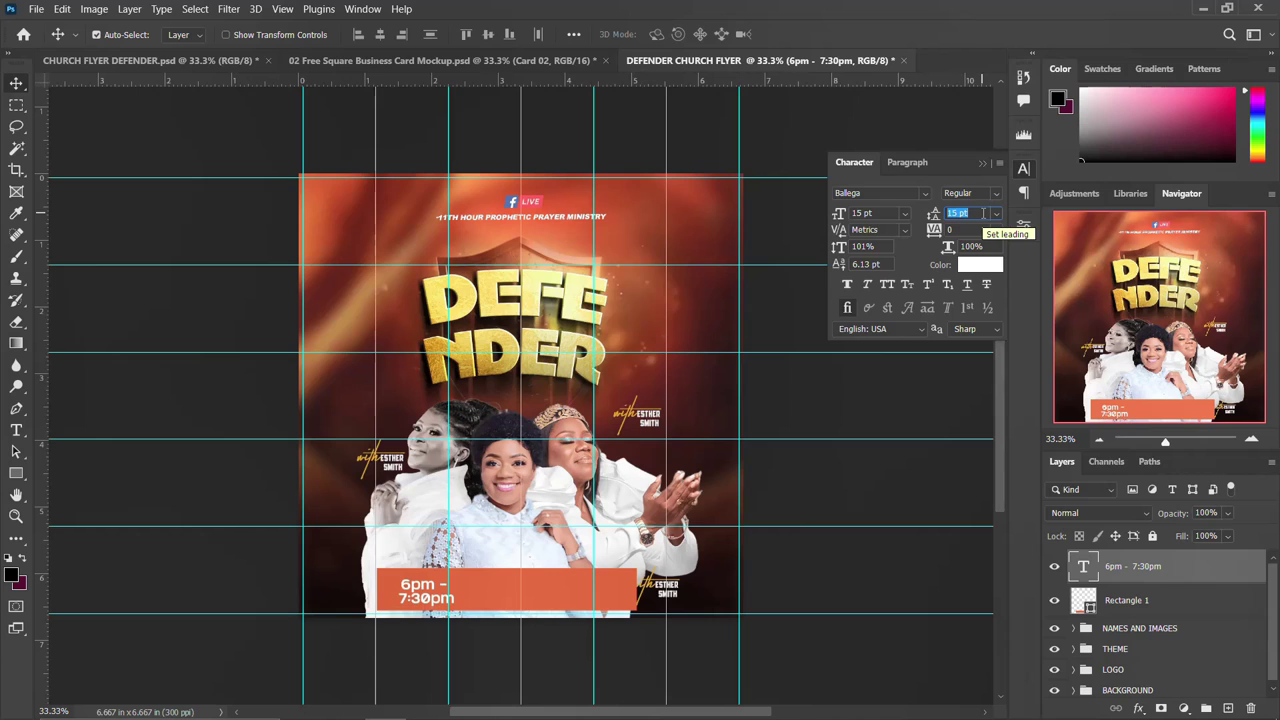
pyautogui.press('Down')
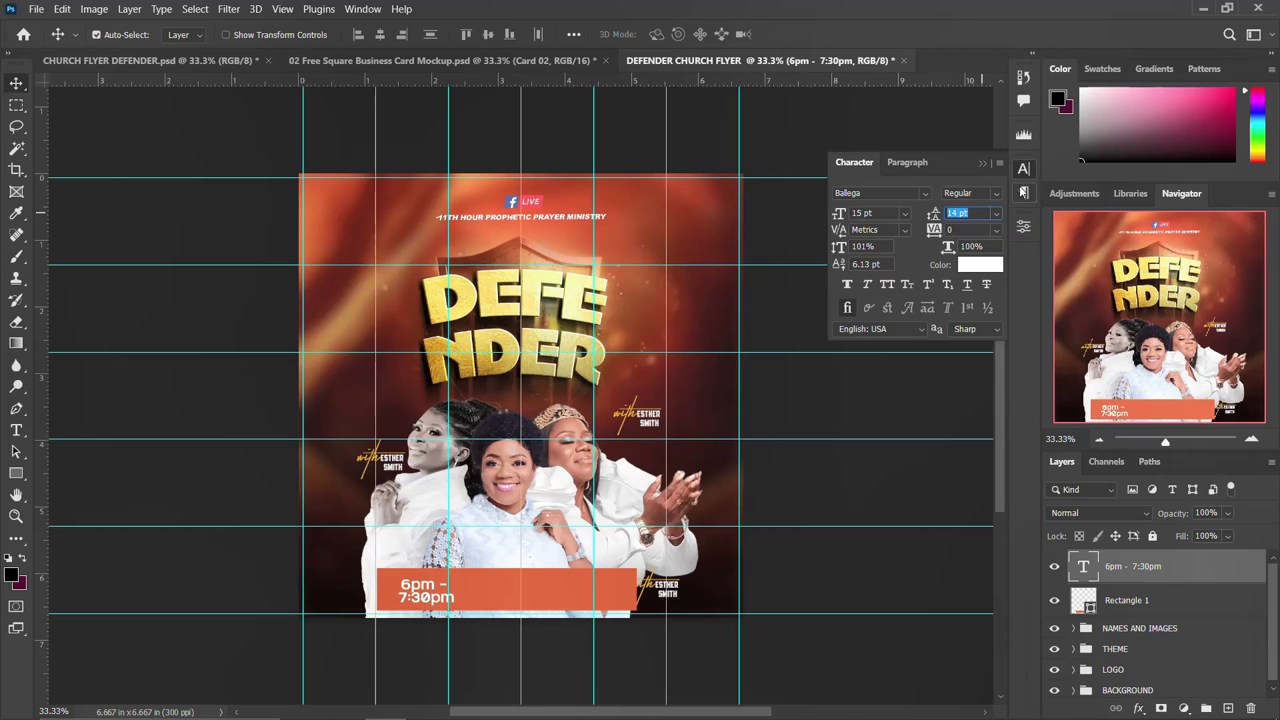
pyautogui.click(1025, 170)
pyautogui.moveTo(420, 598); pyautogui.dragTo(481, 598)
# - Replace '6pm' in the duplicated time text with '14th - 24th' copied from the notes
pyautogui.click(518, 705)
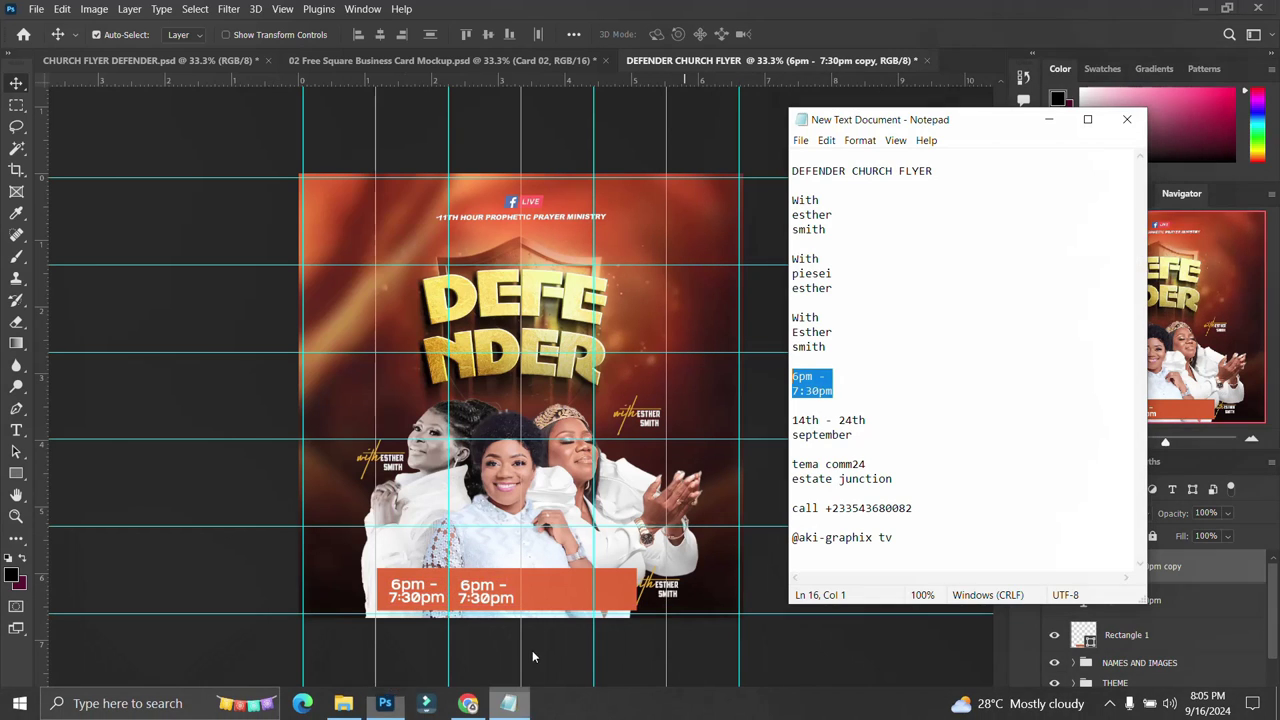
pyautogui.moveTo(869, 432); pyautogui.dragTo(788, 420)
pyautogui.moveTo(872, 420); pyautogui.dragTo(790, 418)
pyautogui.hotkey('ctrl', 'c')
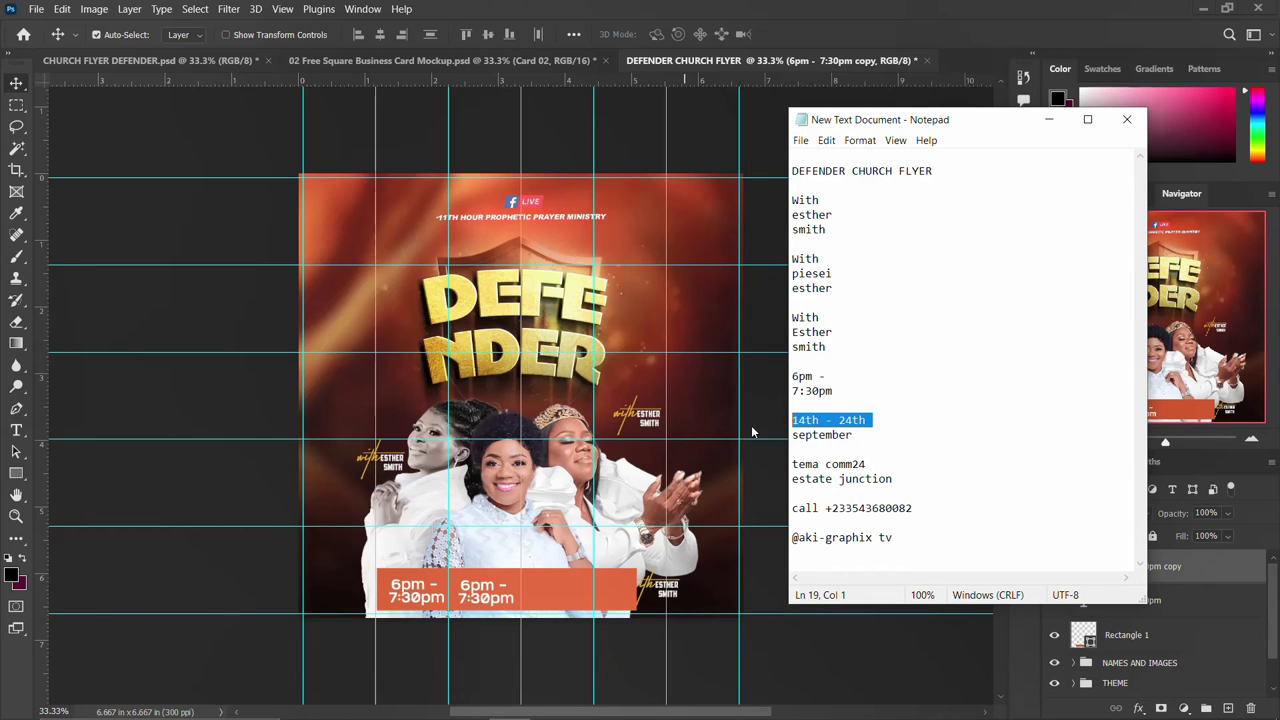
pyautogui.click(484, 596)
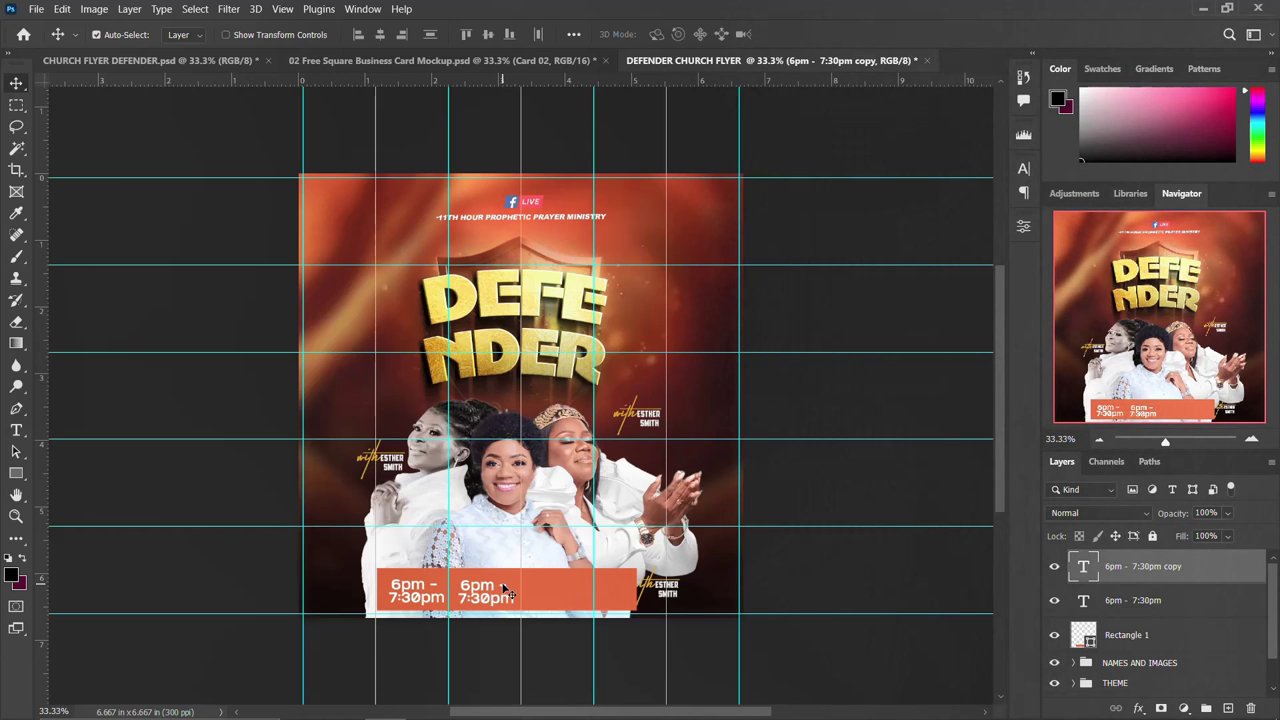
pyautogui.doubleClick(487, 597)
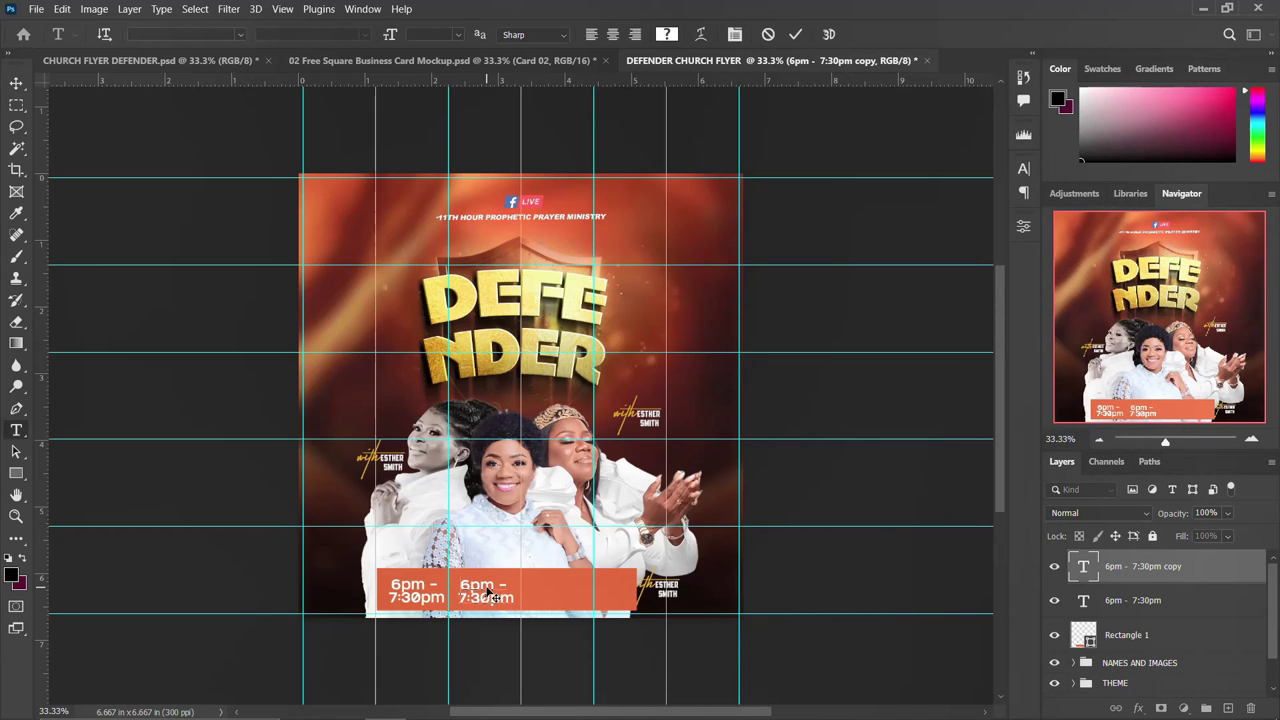
pyautogui.hotkey('ctrl', 'v')
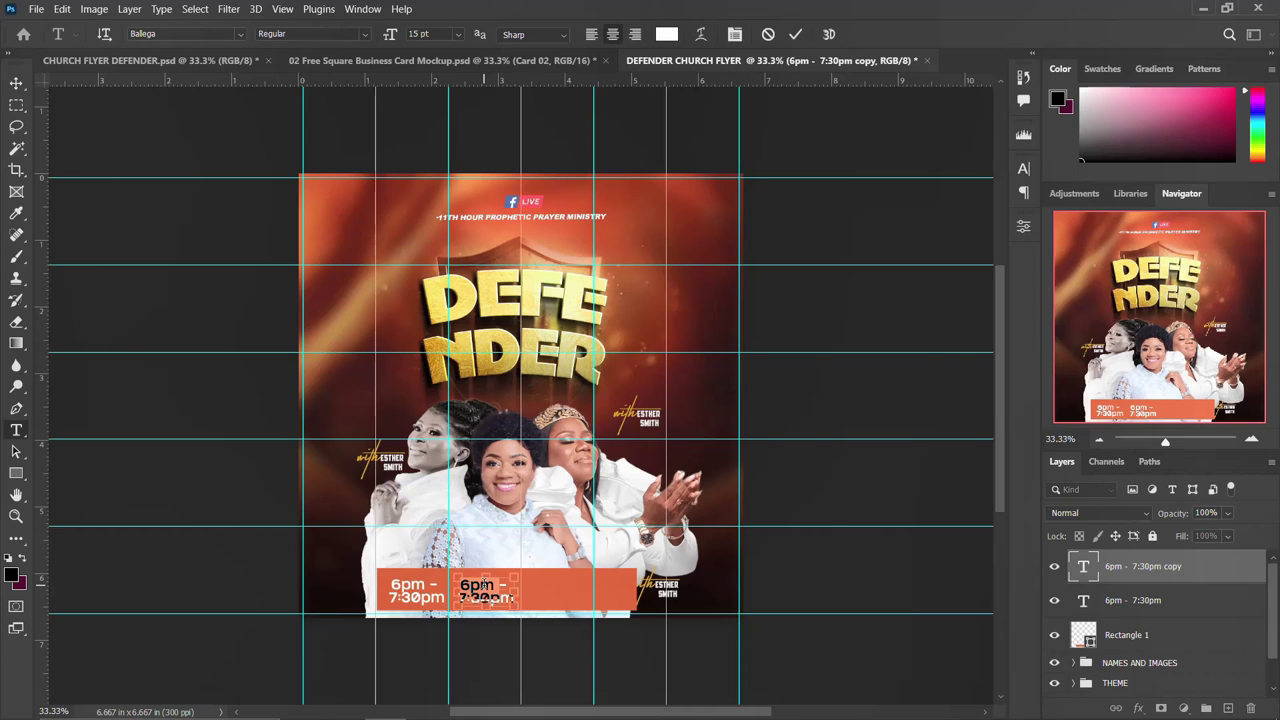
pyautogui.moveTo(521, 583); pyautogui.dragTo(551, 580)
pyautogui.press('BackSpace')
pyautogui.hotkey('ctrl', 'Left')
pyautogui.hotkey('ctrl', 'Left')
pyautogui.hotkey('ctrl', 'Left')
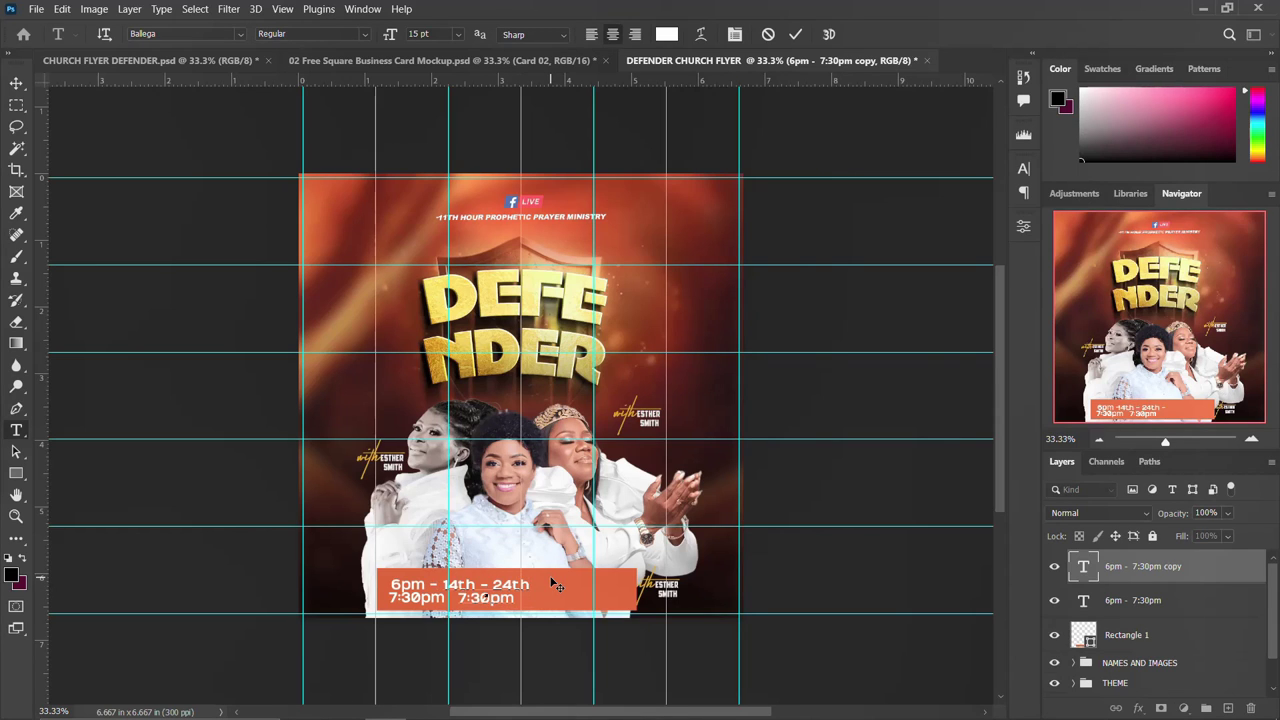
pyautogui.hotkey('ctrl', 'Return')
# - Replace '7:30pm' on the copy's second line with 'september' from the notes
pyautogui.click(509, 703)
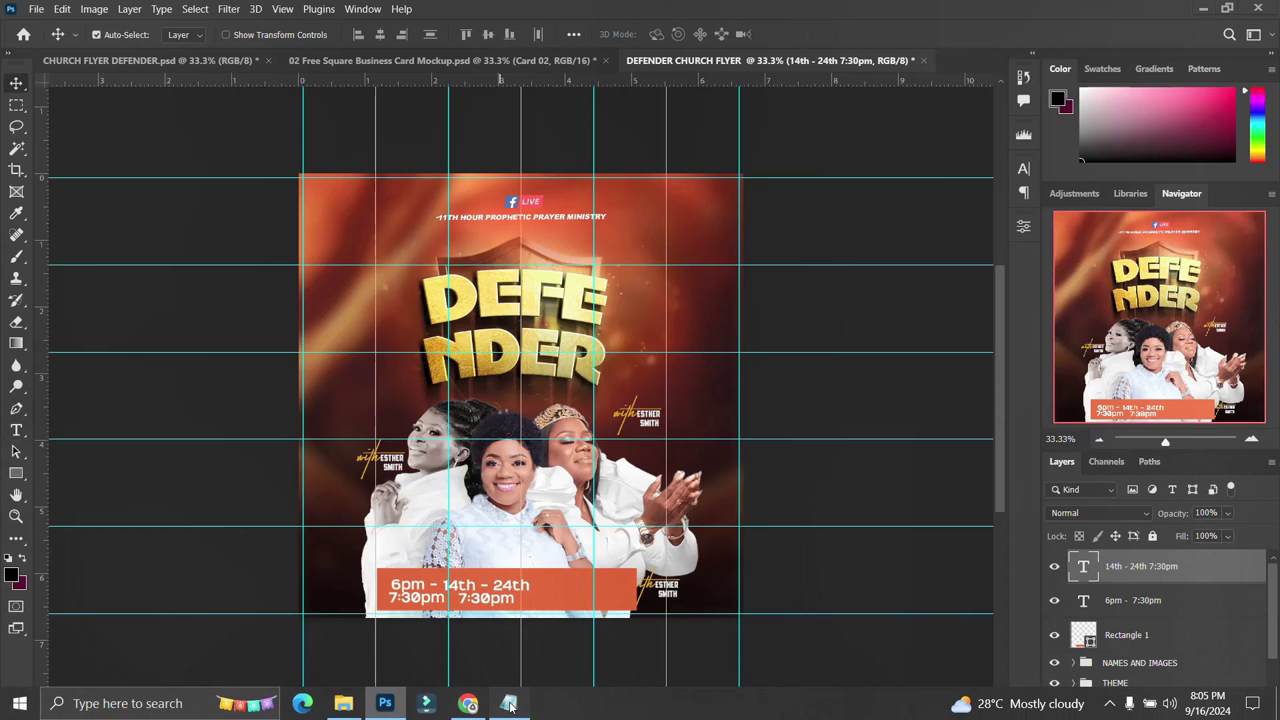
pyautogui.doubleClick(819, 436)
pyautogui.hotkey('ctrl', 'c')
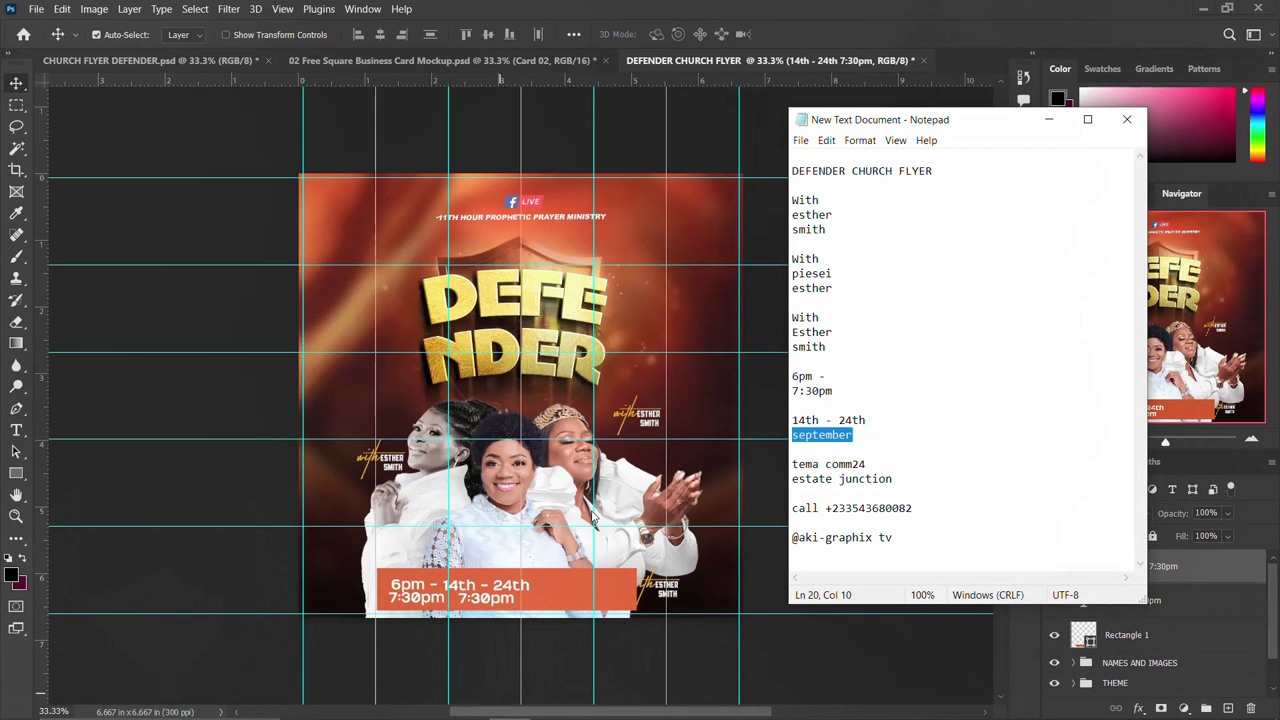
pyautogui.click(493, 599)
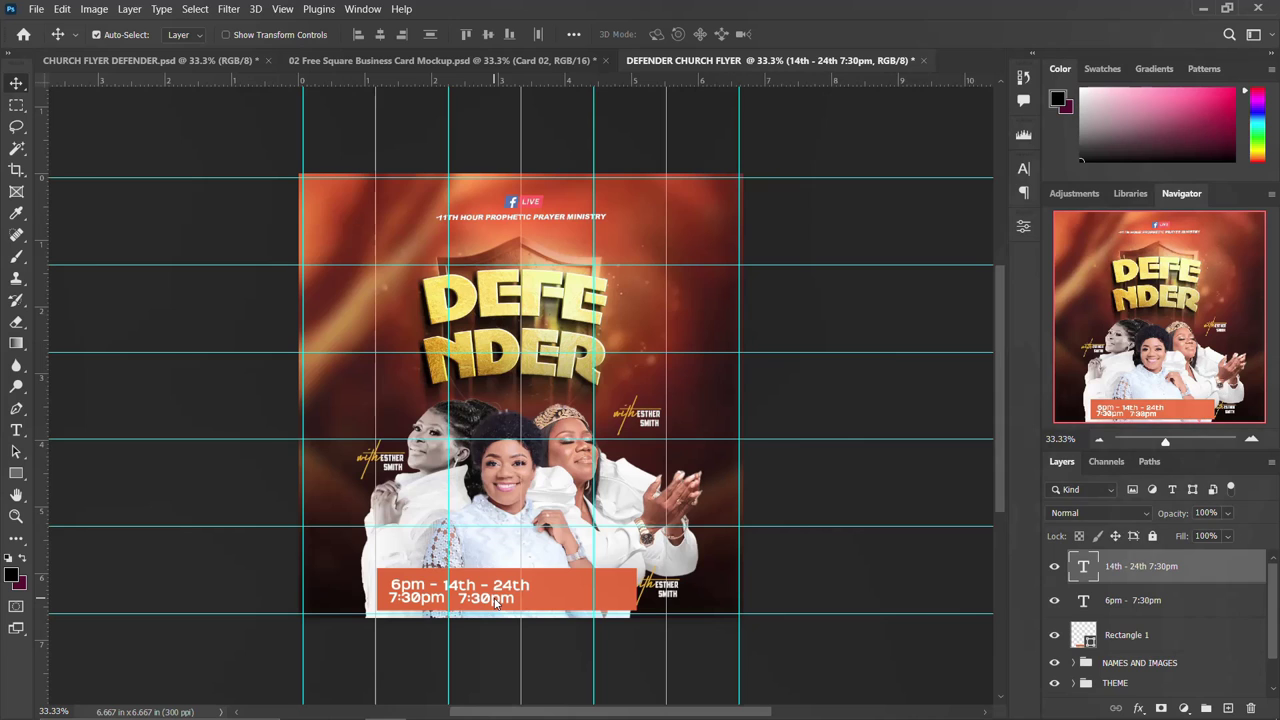
pyautogui.doubleClick(493, 599)
pyautogui.moveTo(514, 598); pyautogui.dragTo(458, 598)
pyautogui.hotkey('ctrl', 'v')
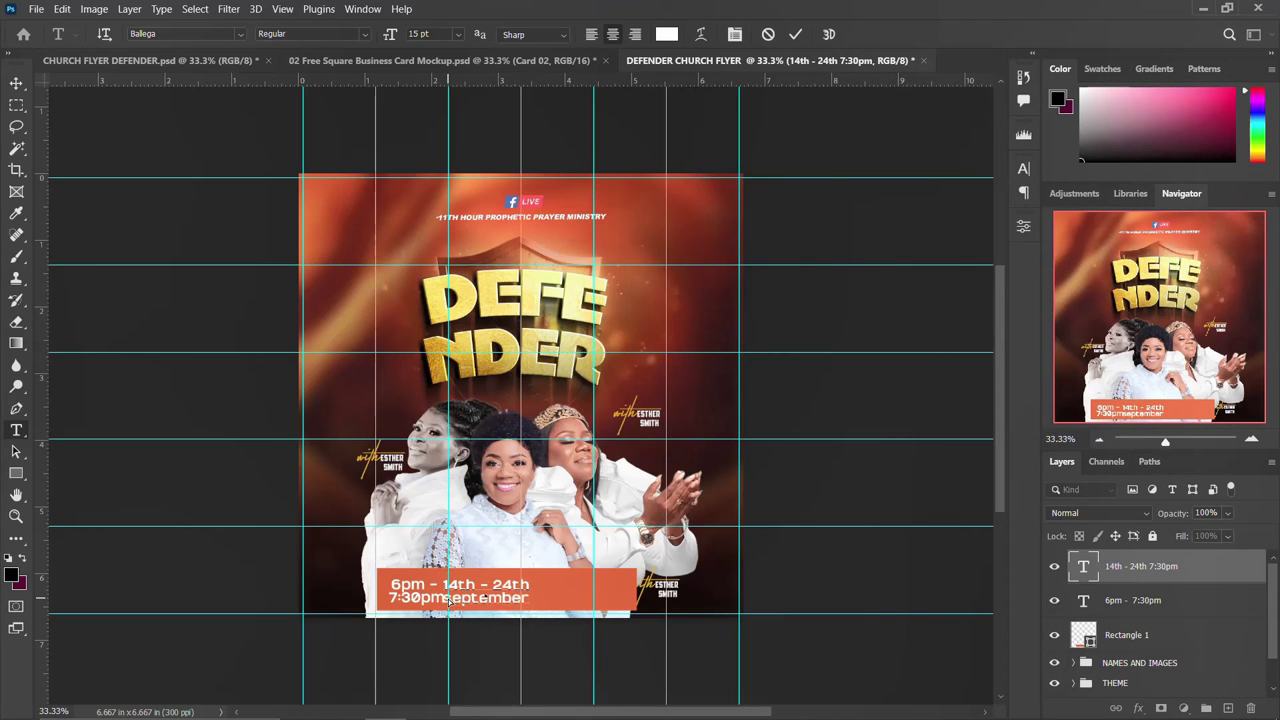
pyautogui.hotkey('ctrl', 'Return')
pyautogui.moveTo(481, 599); pyautogui.dragTo(503, 599)
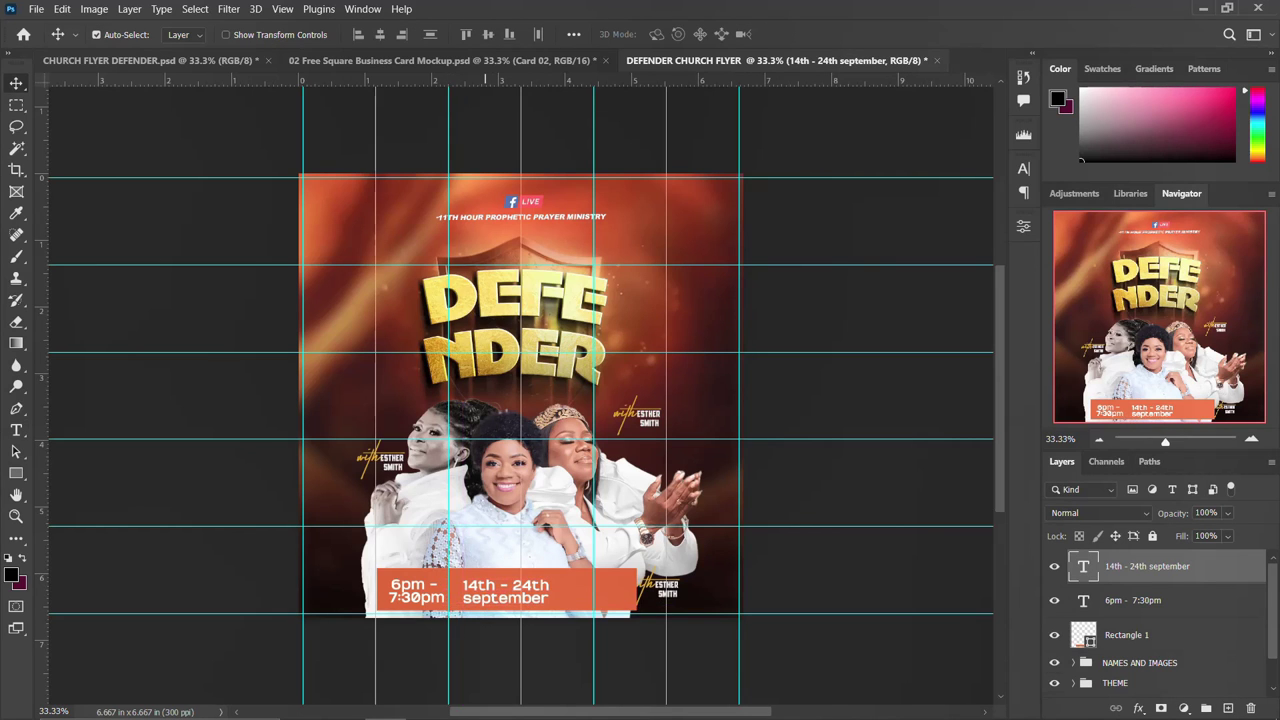
# - Copy the venue wording from the notes and duplicate the date text to its right
pyautogui.click(518, 708)
pyautogui.moveTo(900, 479); pyautogui.dragTo(773, 471)
pyautogui.hotkey('ctrl', 'c')
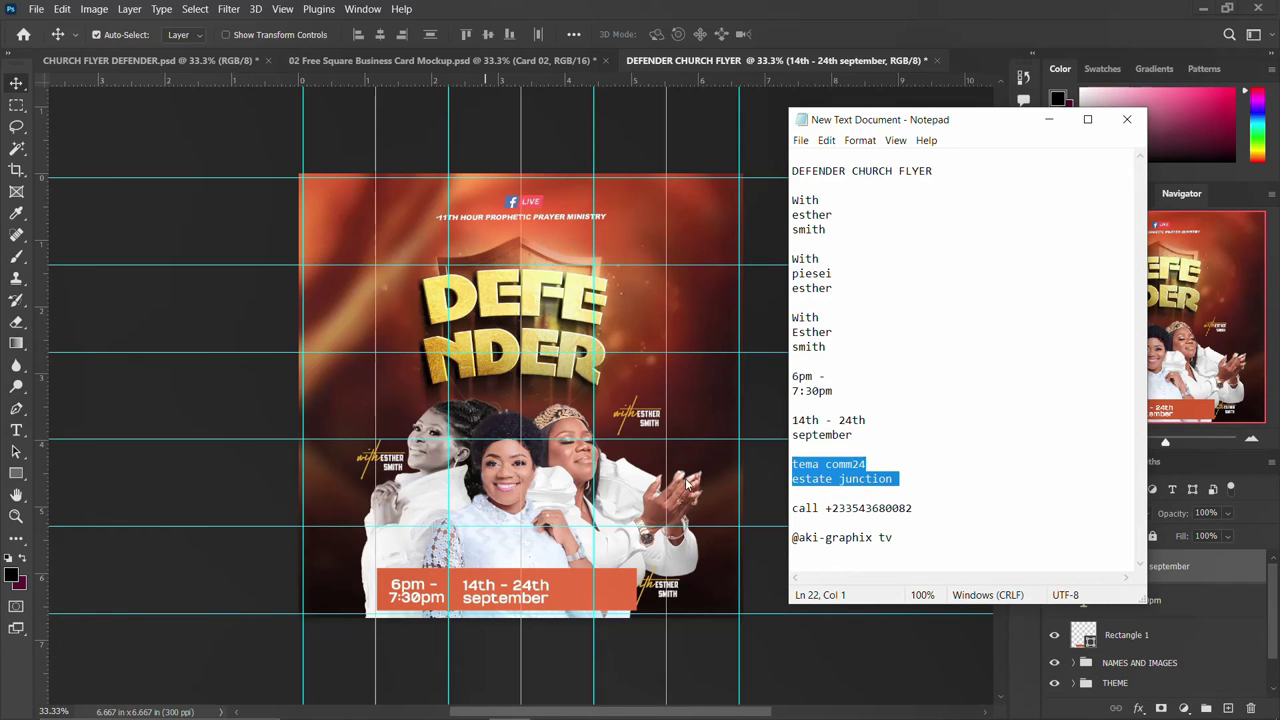
pyautogui.click(477, 591)
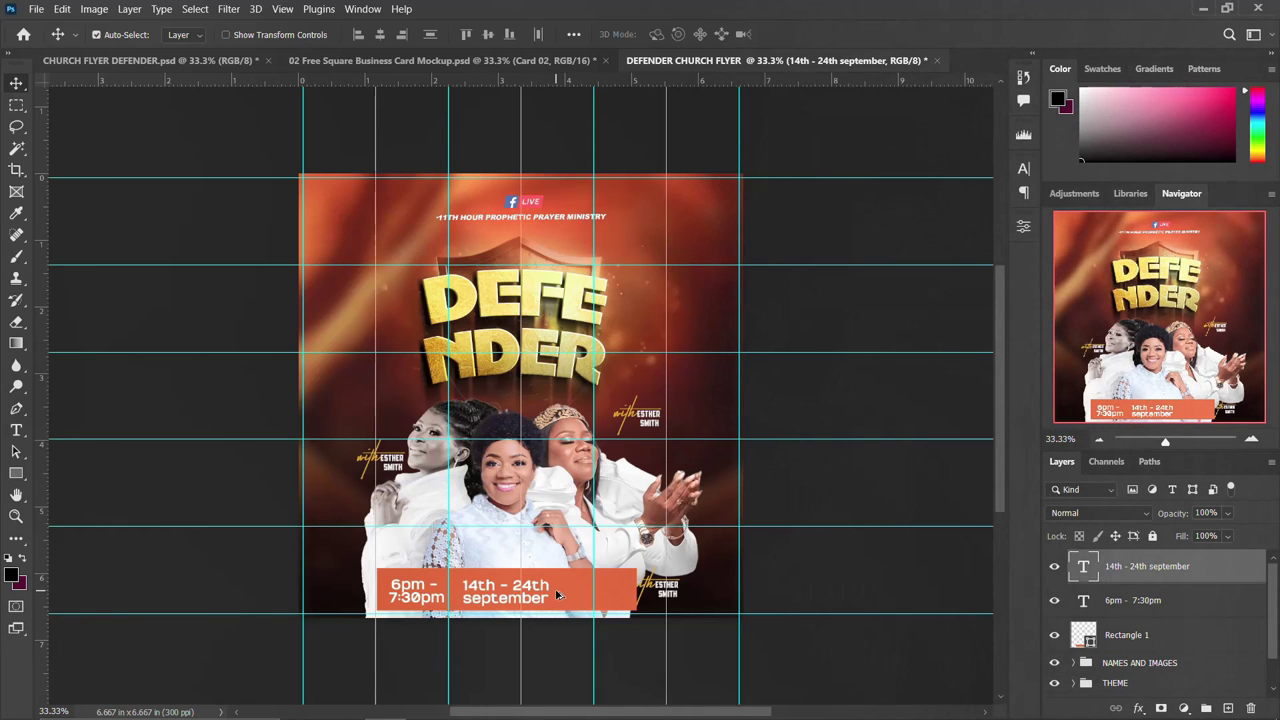
pyautogui.moveTo(558, 594); pyautogui.dragTo(591, 591)
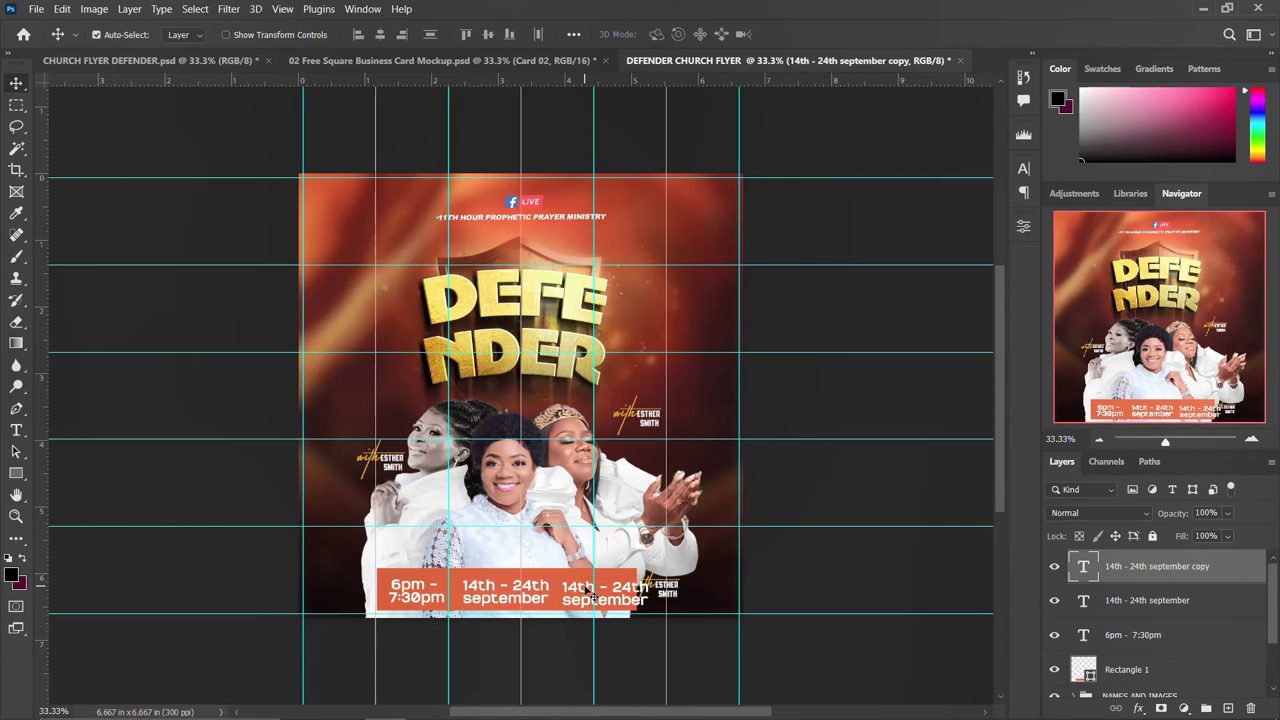
# - Replace the copied date text with the venue wording 'tema comm24 estate junction'
pyautogui.doubleClick(591, 595)
pyautogui.click(588, 588)
pyautogui.hotkey('ctrl', 'a')
pyautogui.hotkey('ctrl', 'v')
pyautogui.hotkey('ctrl', 'Return')
pyautogui.press('v')
# - Nudge the time, date and venue texts left to tighten the gaps on the bar
pyautogui.moveTo(497, 609); pyautogui.dragTo(477, 606)
pyautogui.click(427, 598)
pyautogui.hotkey('shift', 'Left')
pyautogui.hotkey('shift', 'Left')
pyautogui.click(480, 604)
pyautogui.hotkey('shift', 'Left')
pyautogui.click(578, 602)
pyautogui.hotkey('shift', 'Left')
pyautogui.hotkey('shift', 'Left')
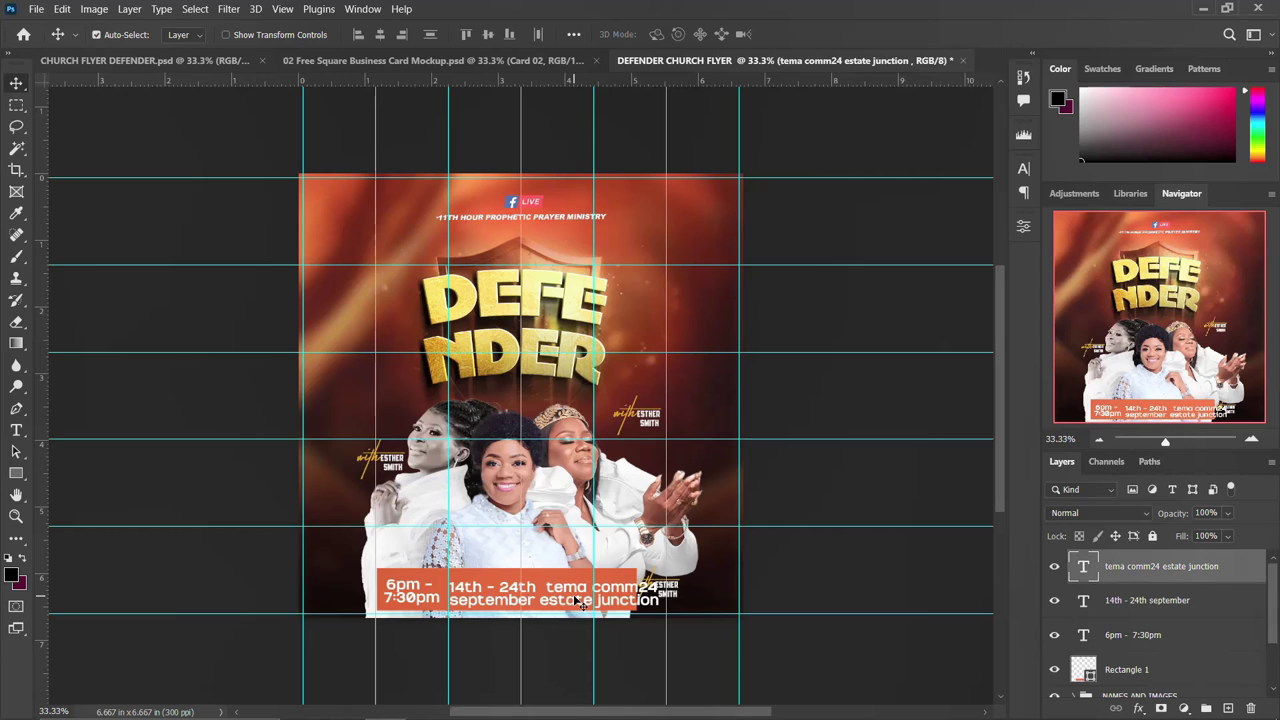
# - Apply All Caps to the venue text so it reads TEMA COMM24 ESTATE JUNCTION
pyautogui.doubleClick(575, 596)
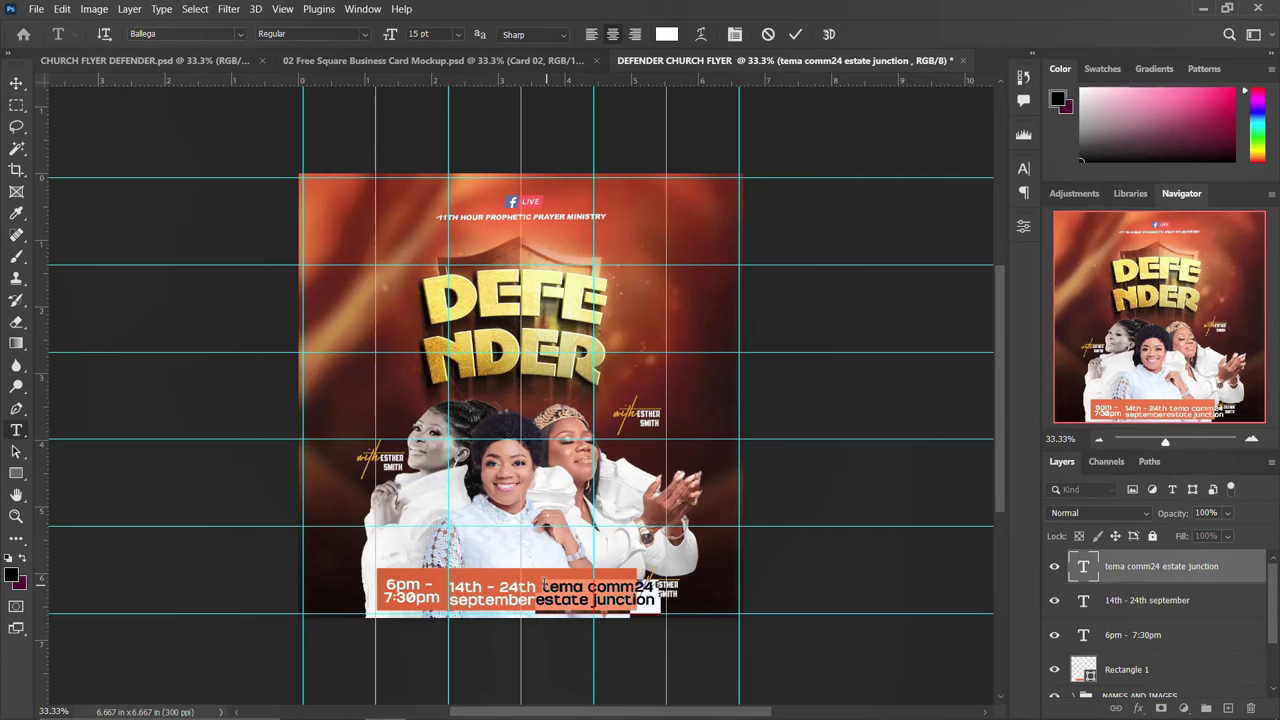
pyautogui.click(1021, 179)
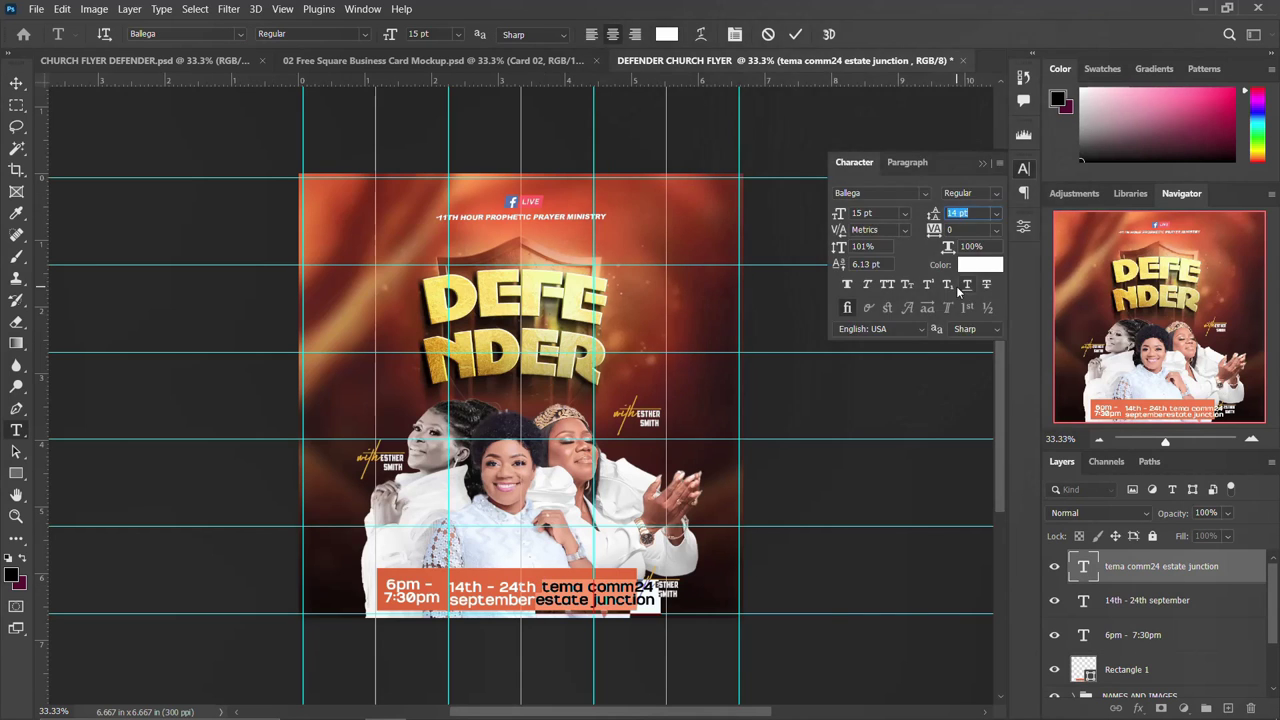
pyautogui.click(889, 286)
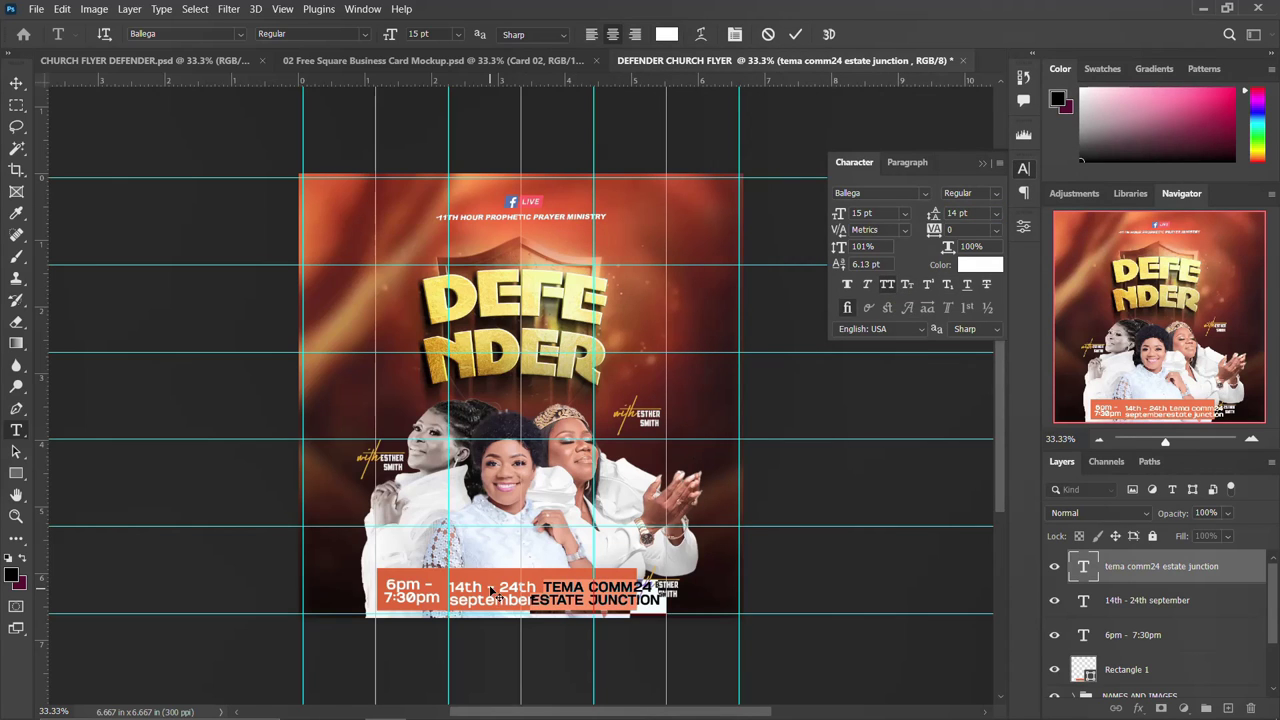
pyautogui.click(893, 288)
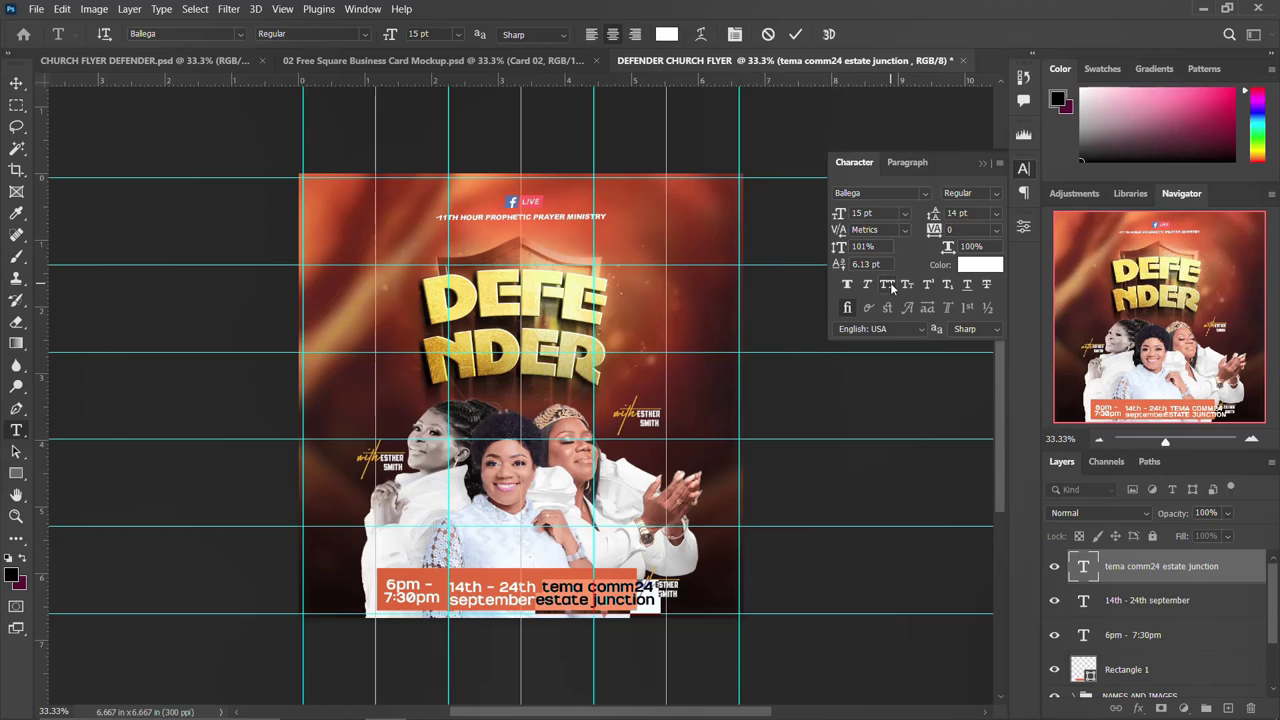
pyautogui.click(893, 287)
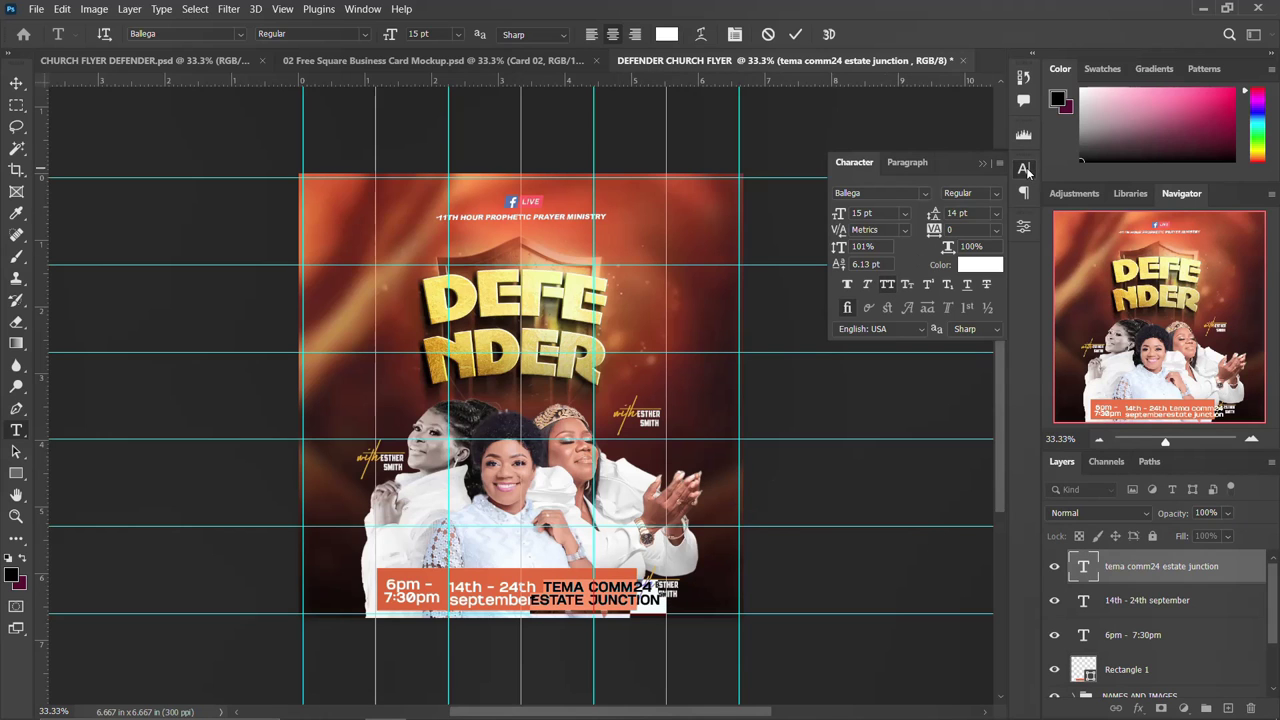
pyautogui.click(1024, 169)
pyautogui.click(795, 34)
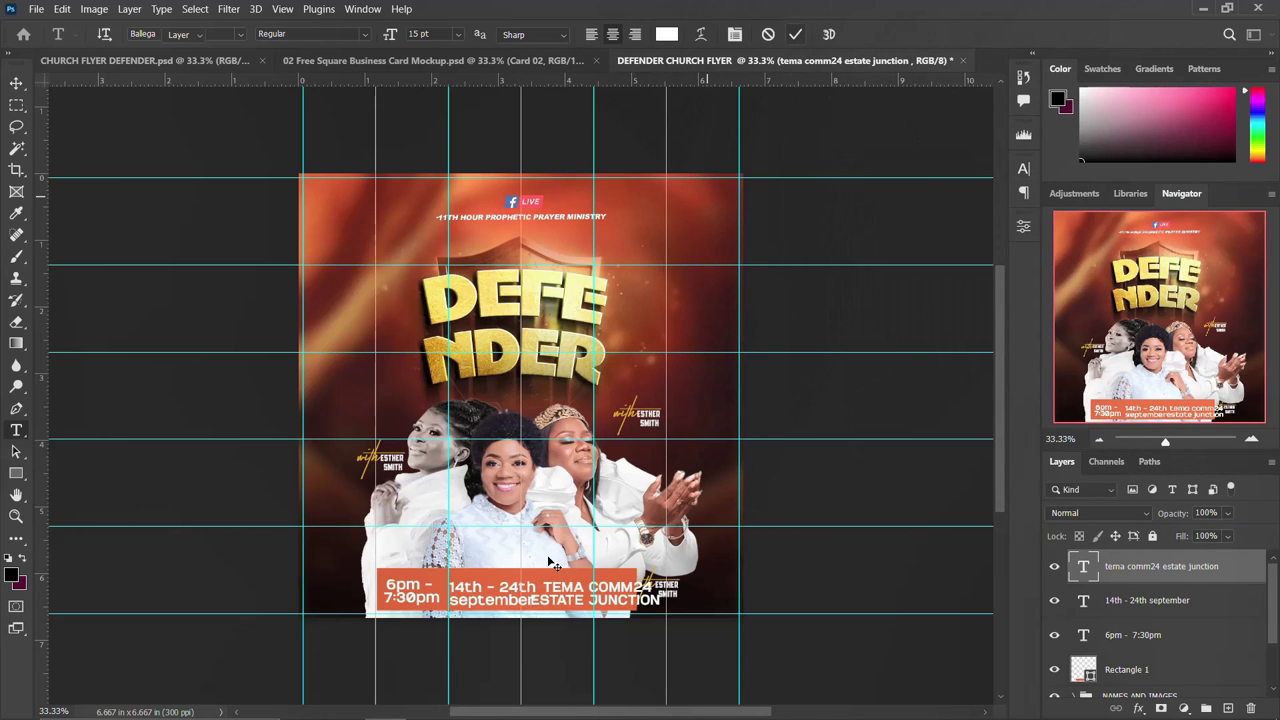
# - Apply All Caps to the '14th - 24th september' date text
pyautogui.click(492, 604)
pyautogui.click(1024, 169)
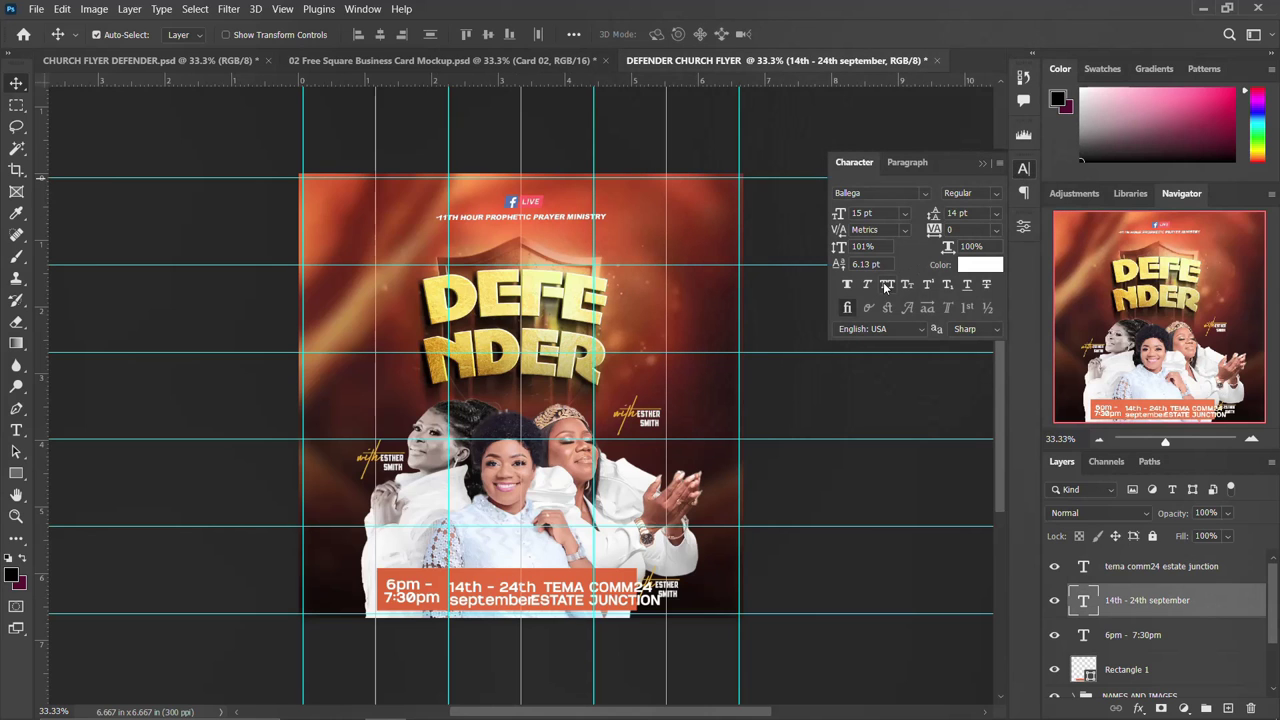
pyautogui.click(886, 287)
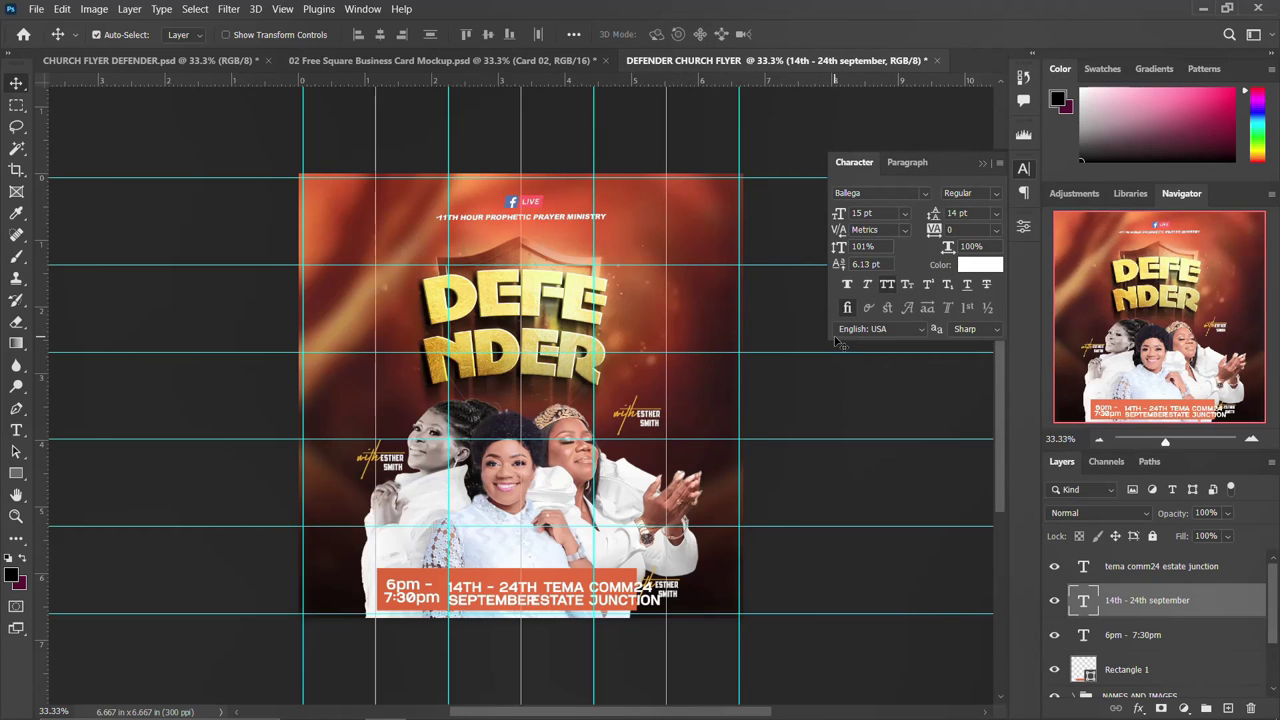
pyautogui.click(1022, 170)
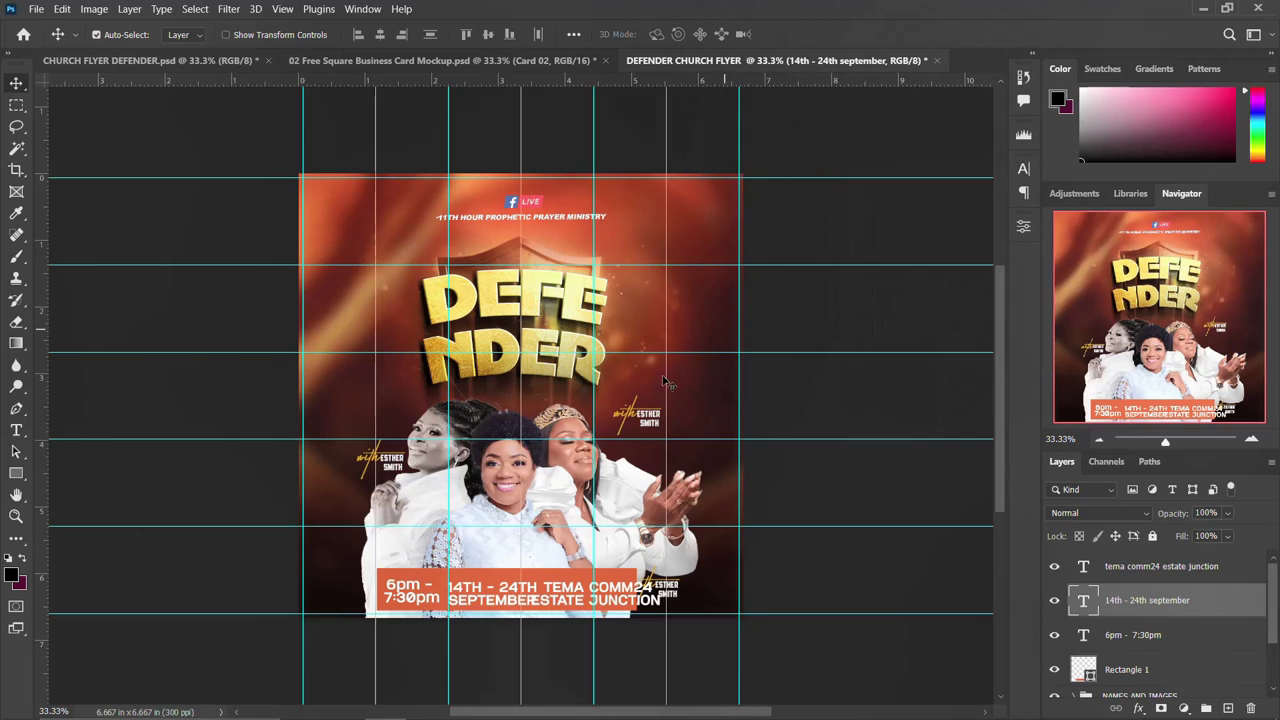
# - Scale the time, date and venue texts together down to about 82%
pyautogui.hotkey('alt', '[')
pyautogui.keyDown('shift'); pyautogui.click(1149, 577); pyautogui.keyUp('shift')
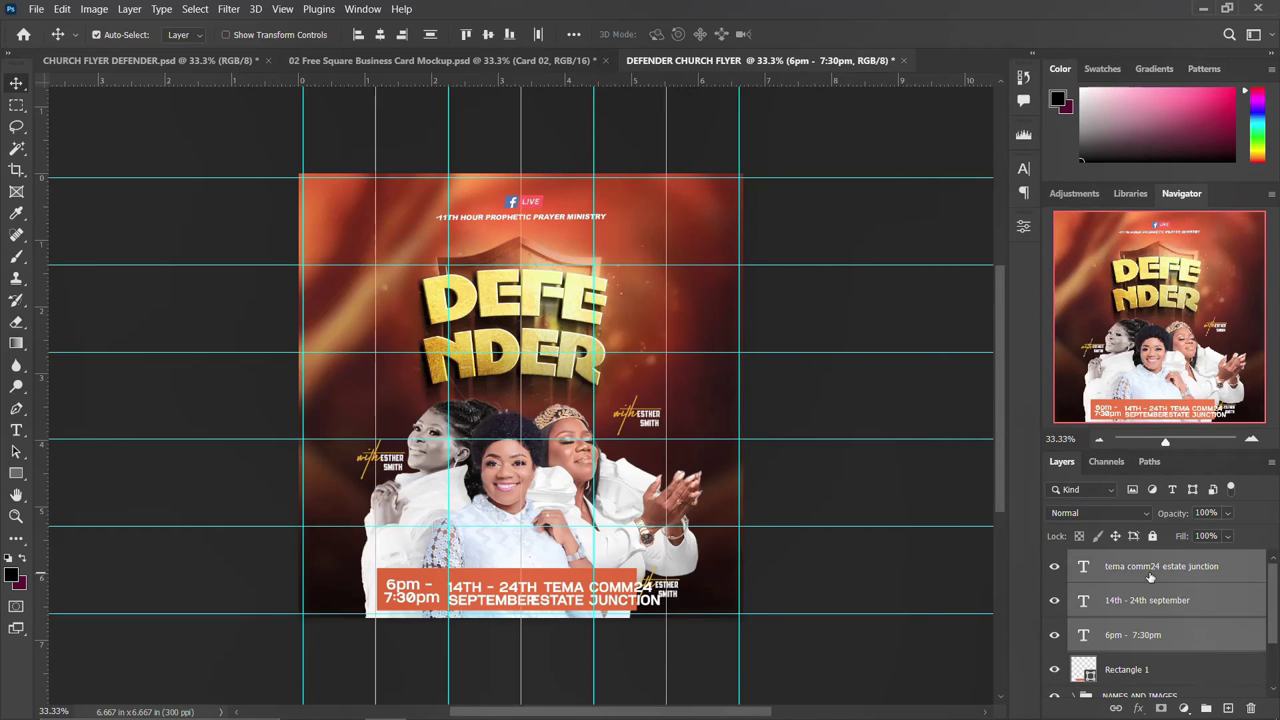
pyautogui.hotkey('ctrl', 't')
pyautogui.moveTo(660, 577); pyautogui.dragTo(556, 591)
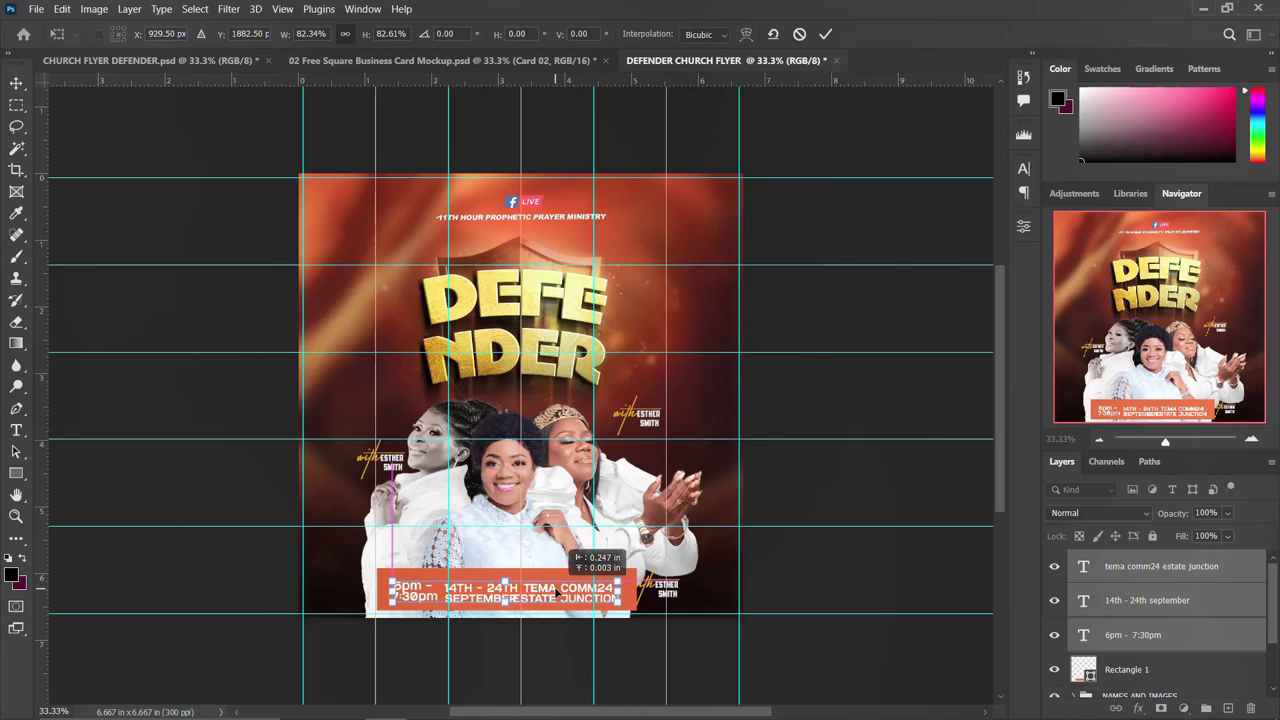
pyautogui.press('Return')
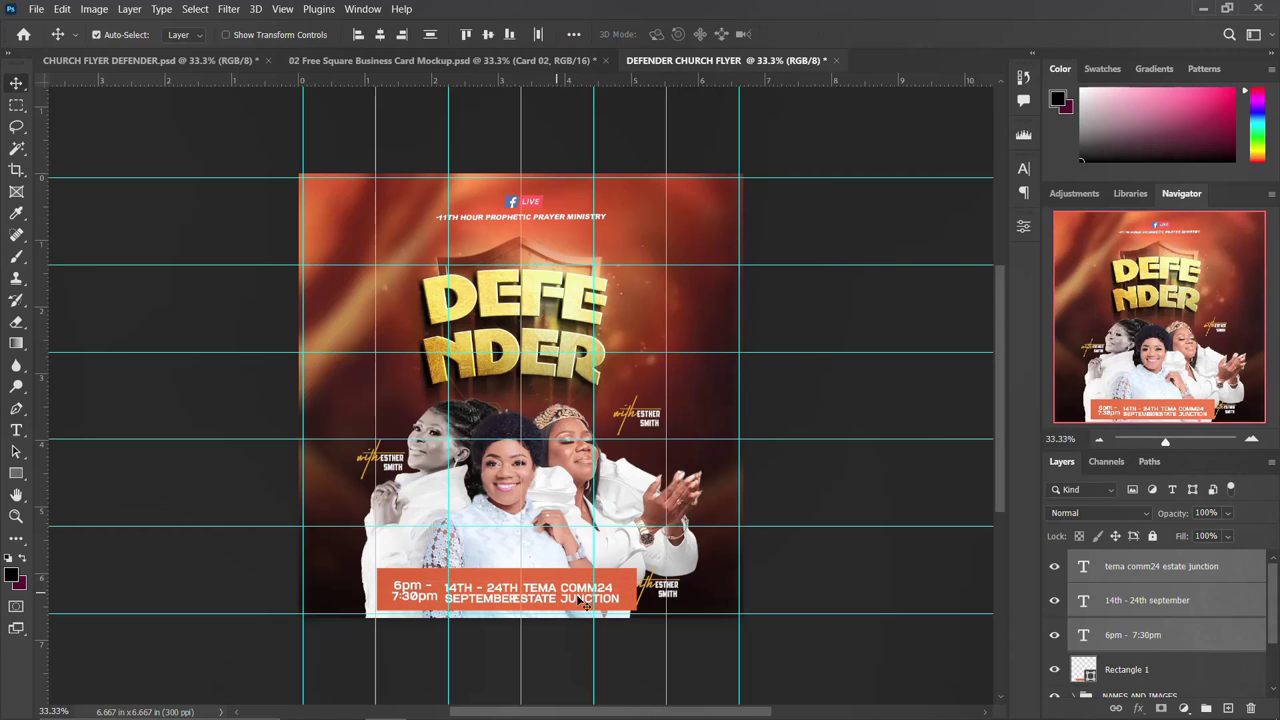
# - Shift the venue text slightly right so the three texts are evenly spaced
pyautogui.click(557, 595)
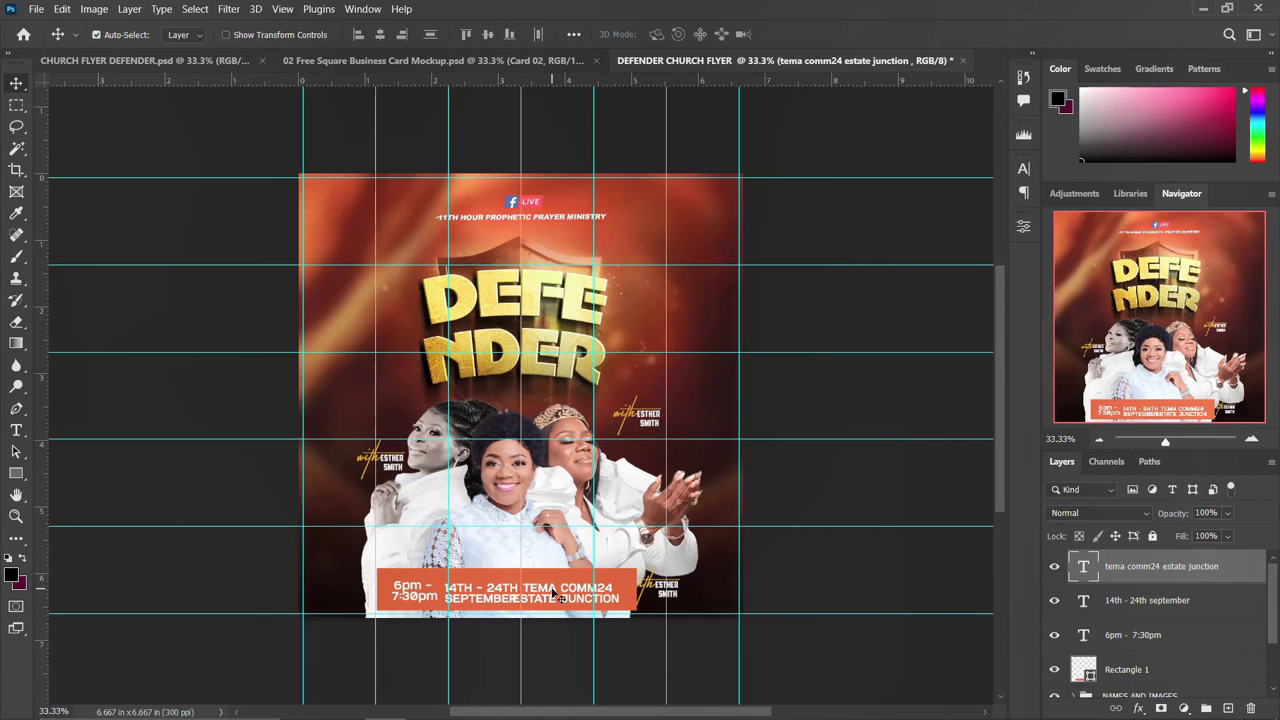
pyautogui.moveTo(563, 597); pyautogui.dragTo(566, 594)
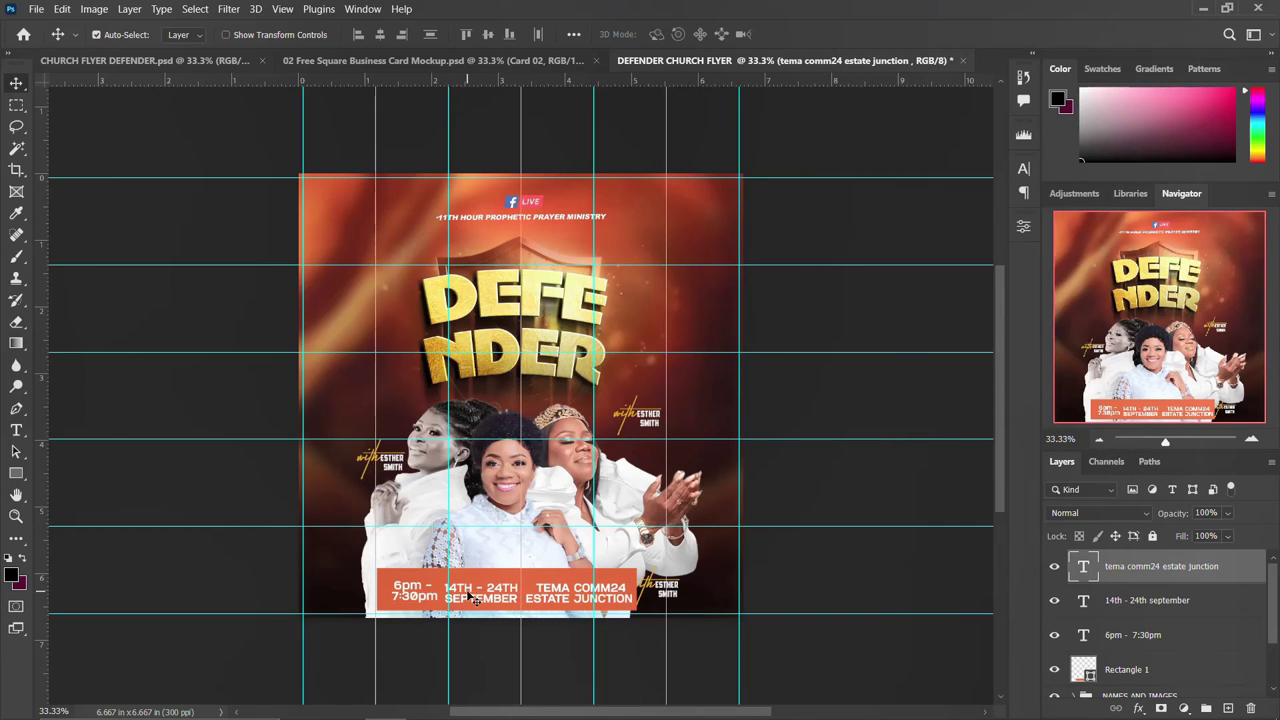
pyautogui.click(472, 598)
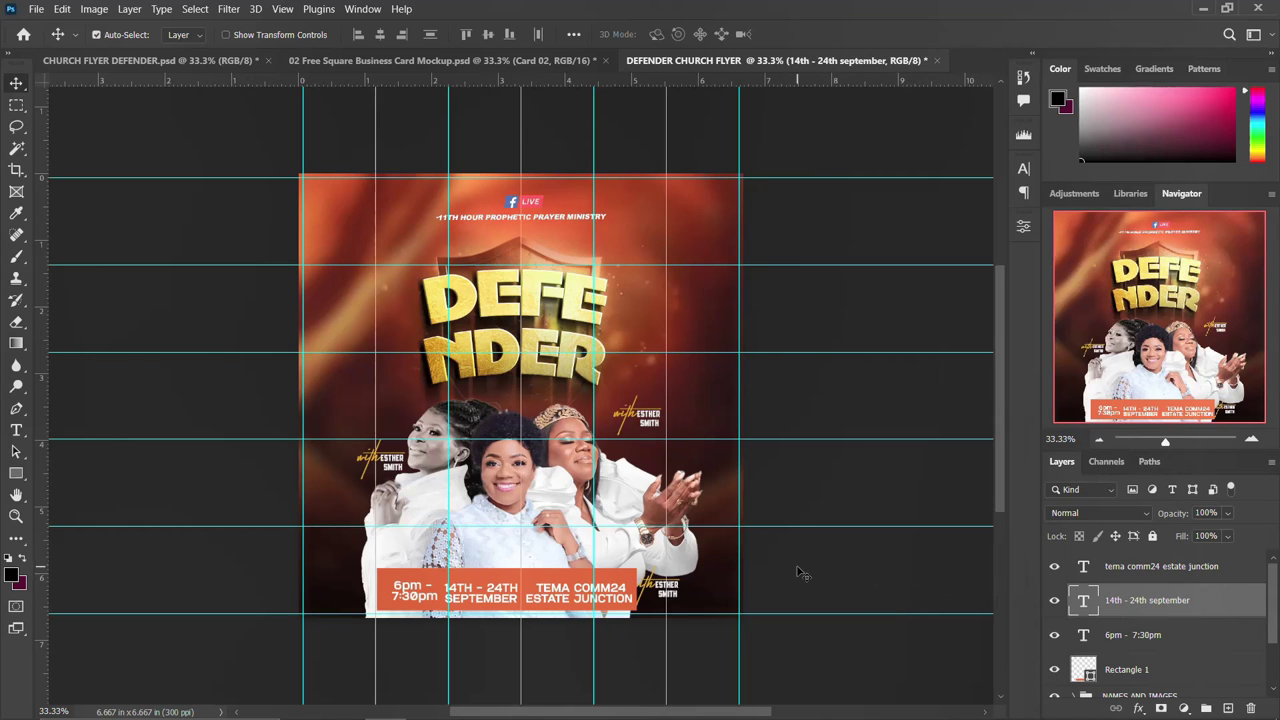
pyautogui.scroll(-2, 1153, 646)
# - Group the three bar texts with Rectangle 1 as DETAILS and toggle its visibility to check
pyautogui.click(1134, 603)
pyautogui.scroll(2, 1137, 600)
pyautogui.keyDown('shift'); pyautogui.click(1137, 575); pyautogui.keyUp('shift')
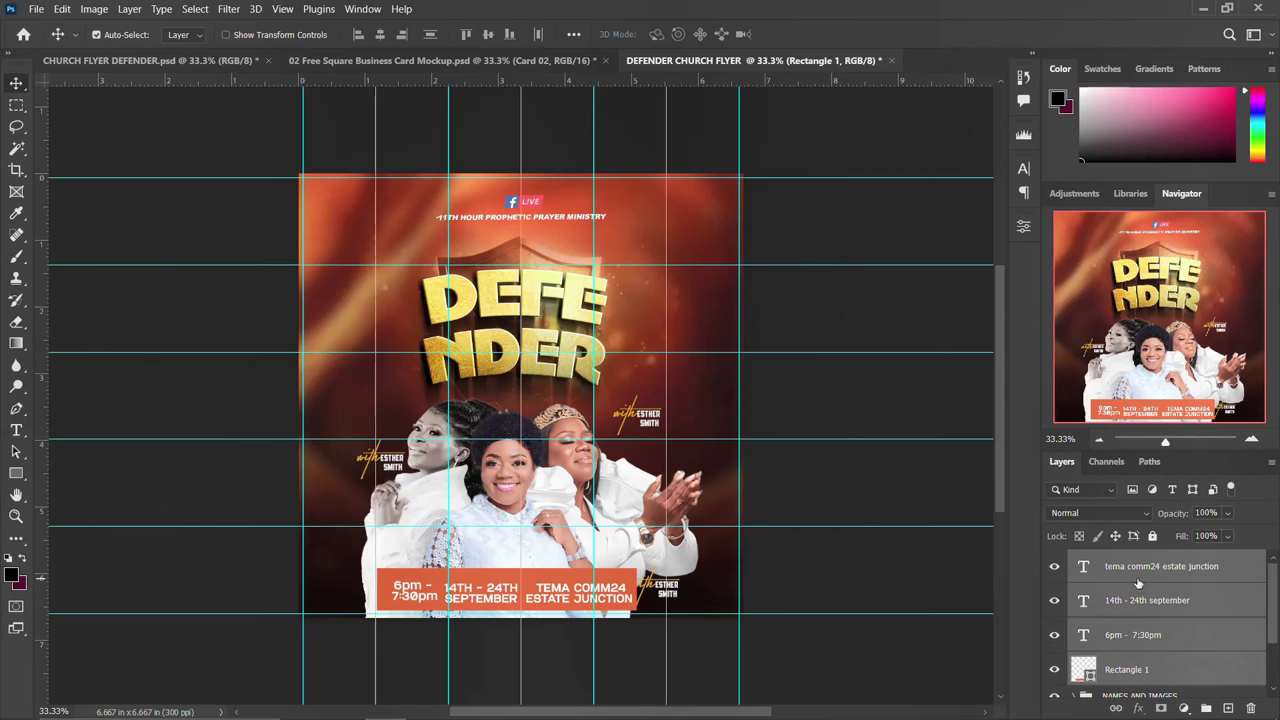
pyautogui.hotkey('ctrl', 'g')
pyautogui.doubleClick(1116, 560)
pyautogui.write('DETAILS')
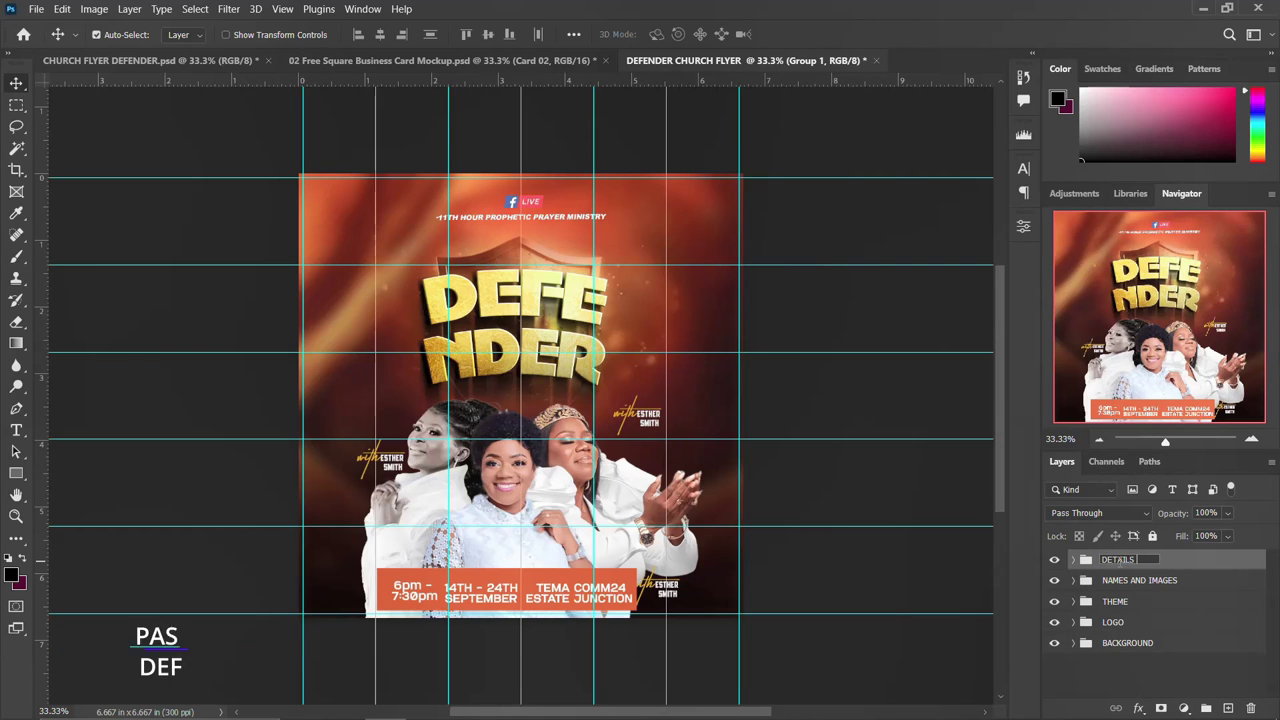
pyautogui.press('Return')
pyautogui.click(1055, 560)
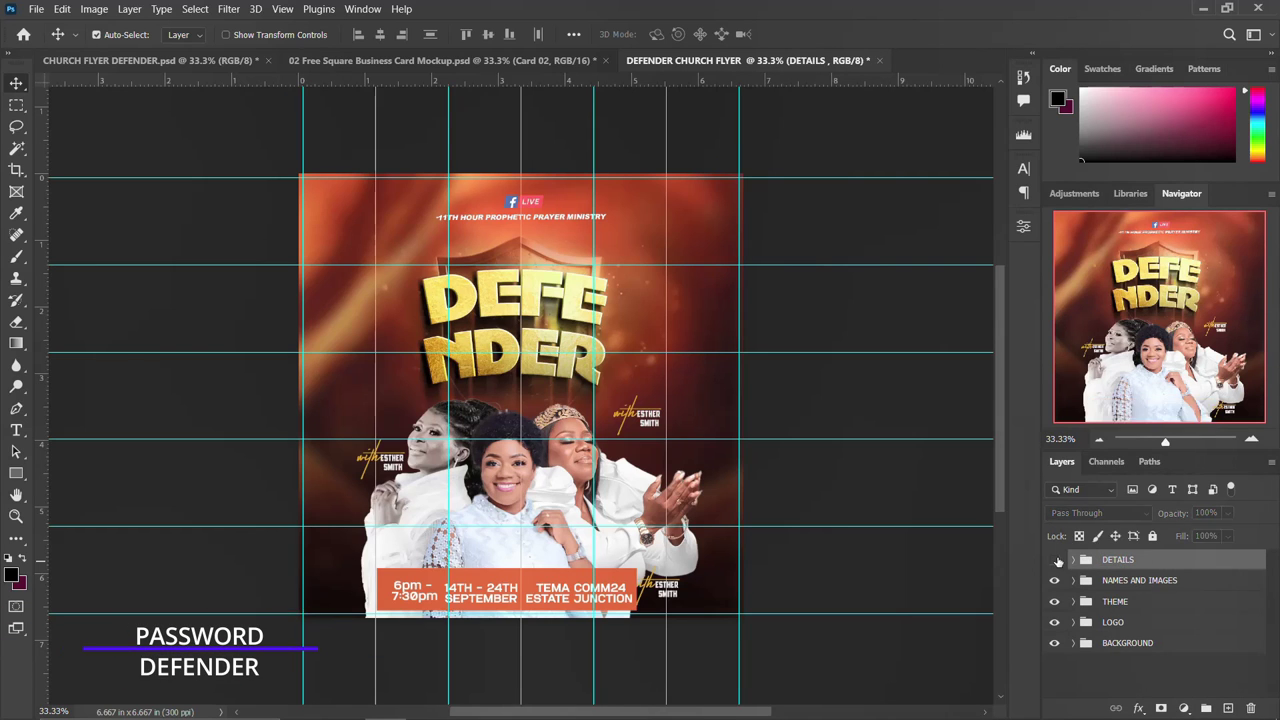
pyautogui.click(1055, 560)
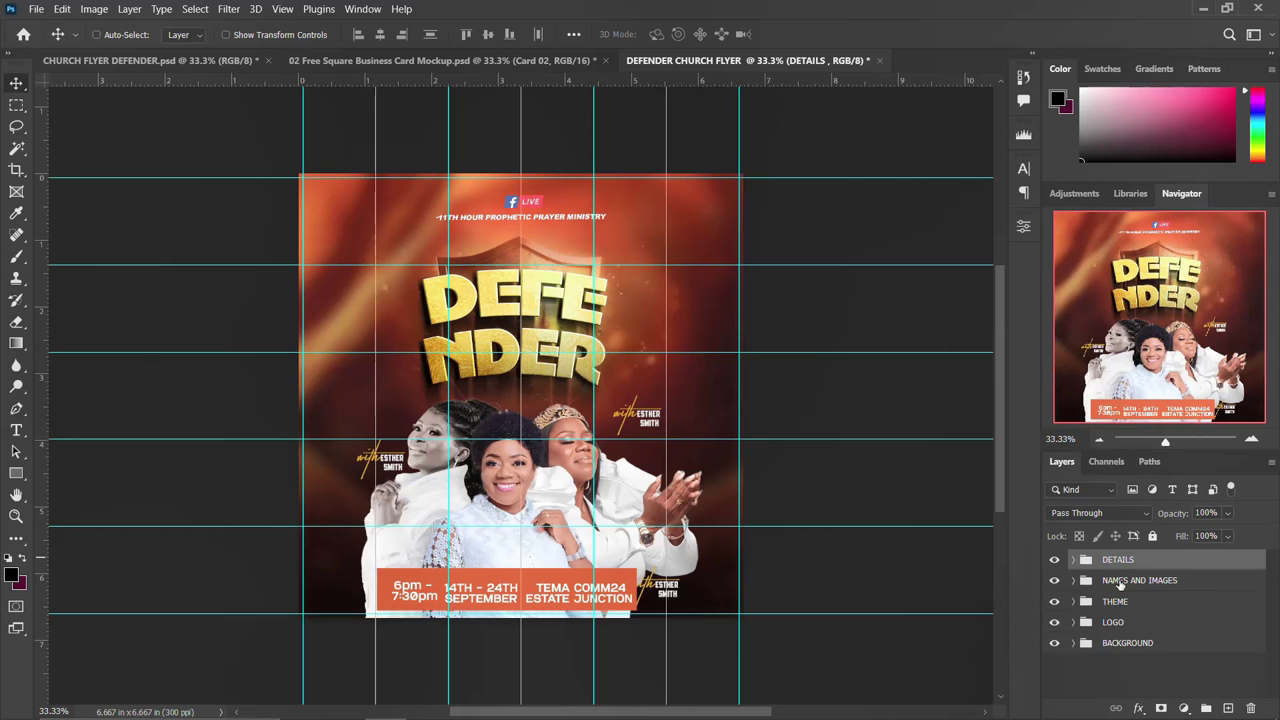
# - Stamp all visible layers into Layer 3, convert it to a smart object, and launch Camera Raw Filter
pyautogui.hotkey('ctrl', 'shift', 'alt', 'e')
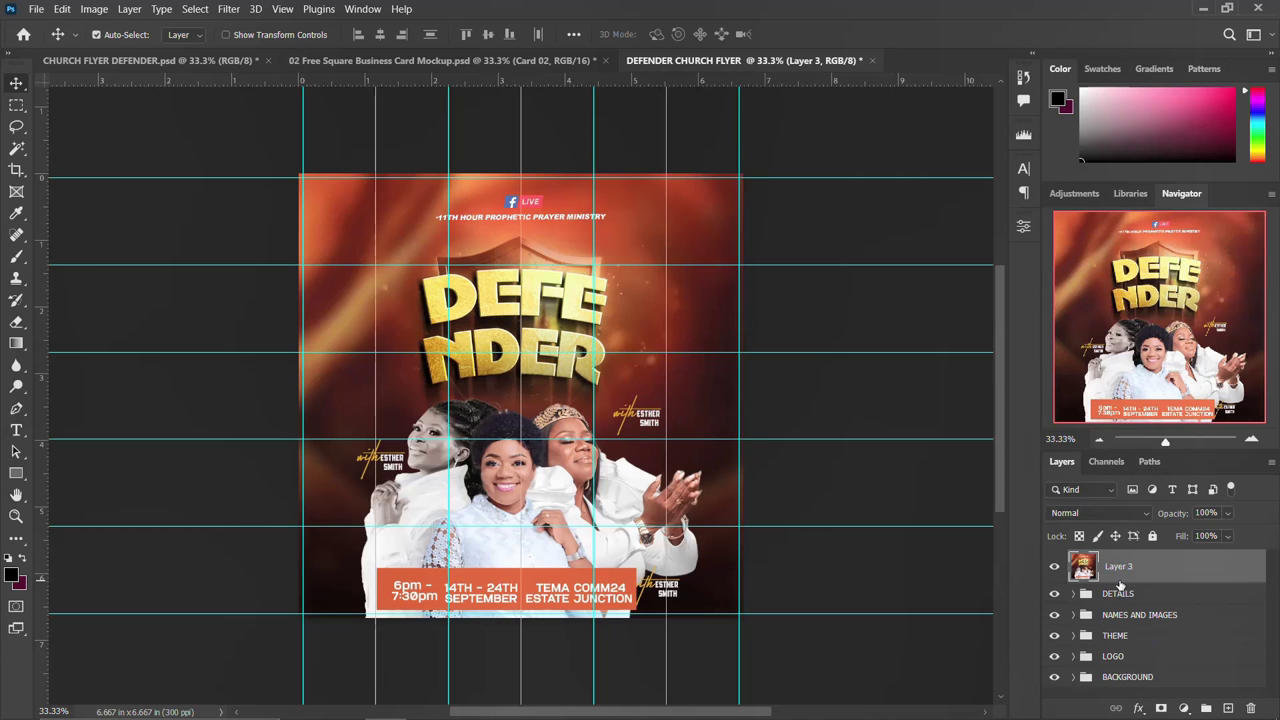
pyautogui.rightClick(1180, 569)
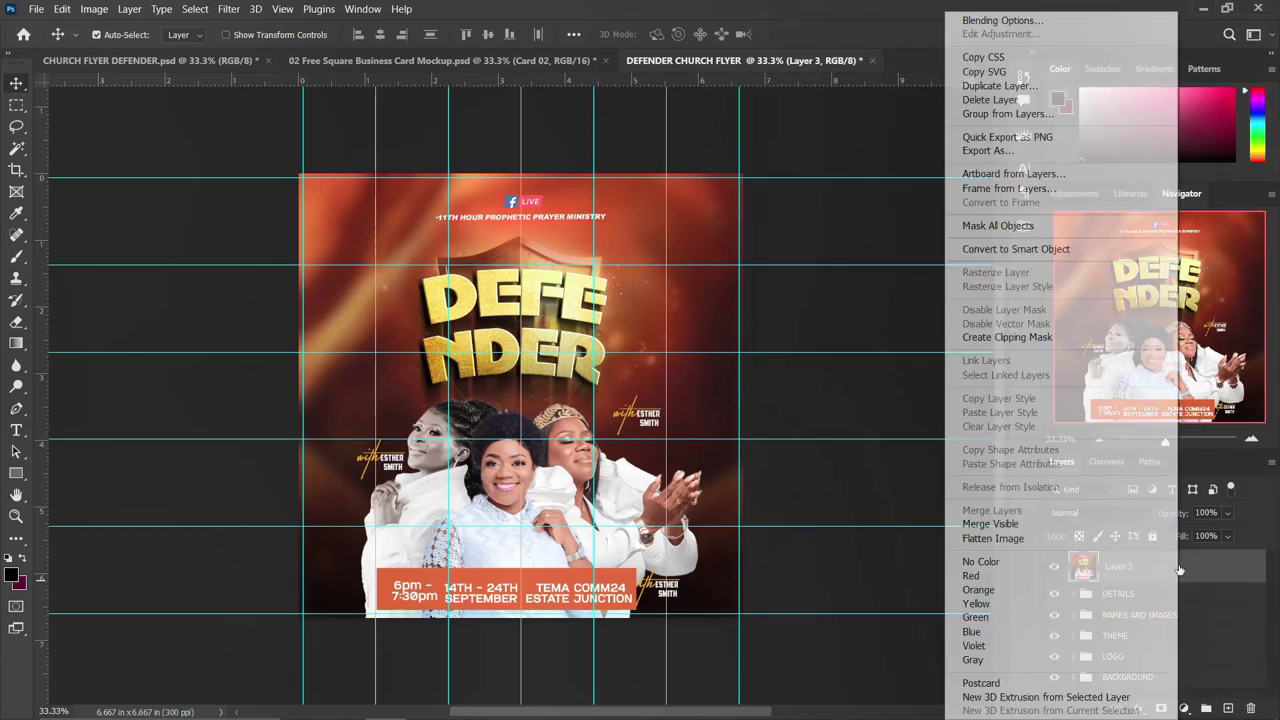
pyautogui.click(1230, 559)
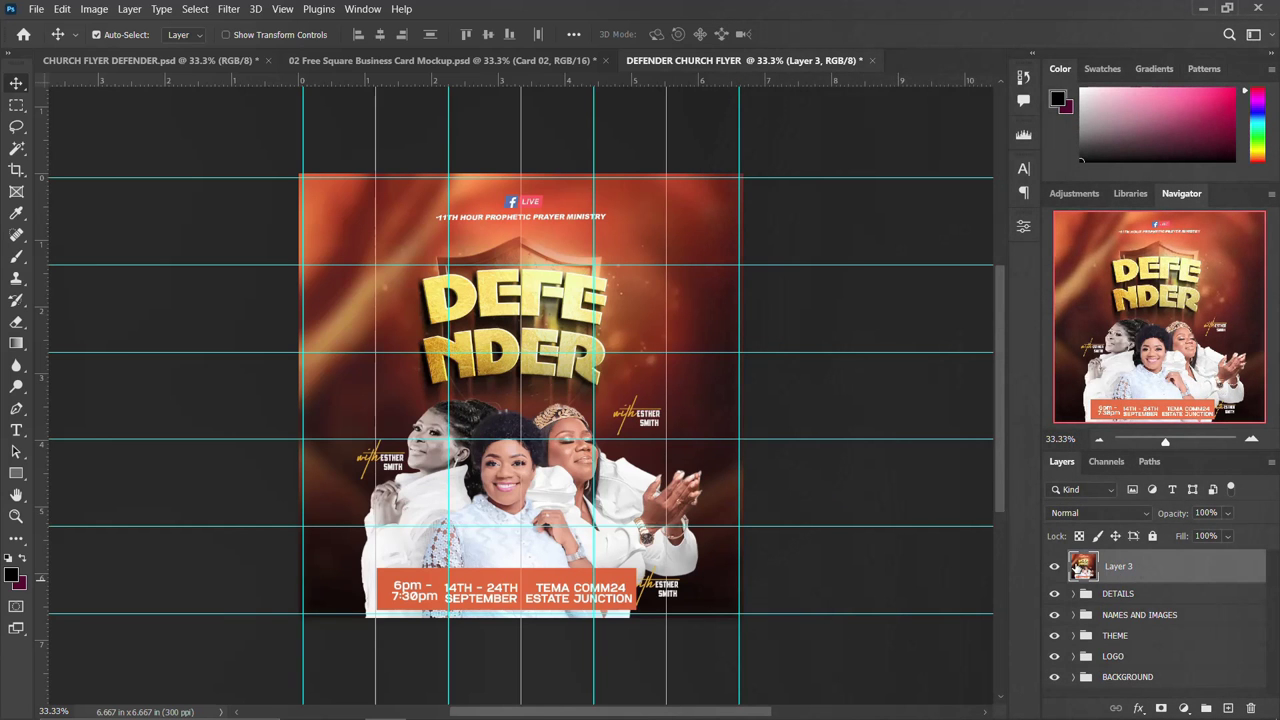
pyautogui.rightClick(1177, 566)
pyautogui.click(1034, 249)
pyautogui.click(228, 13)
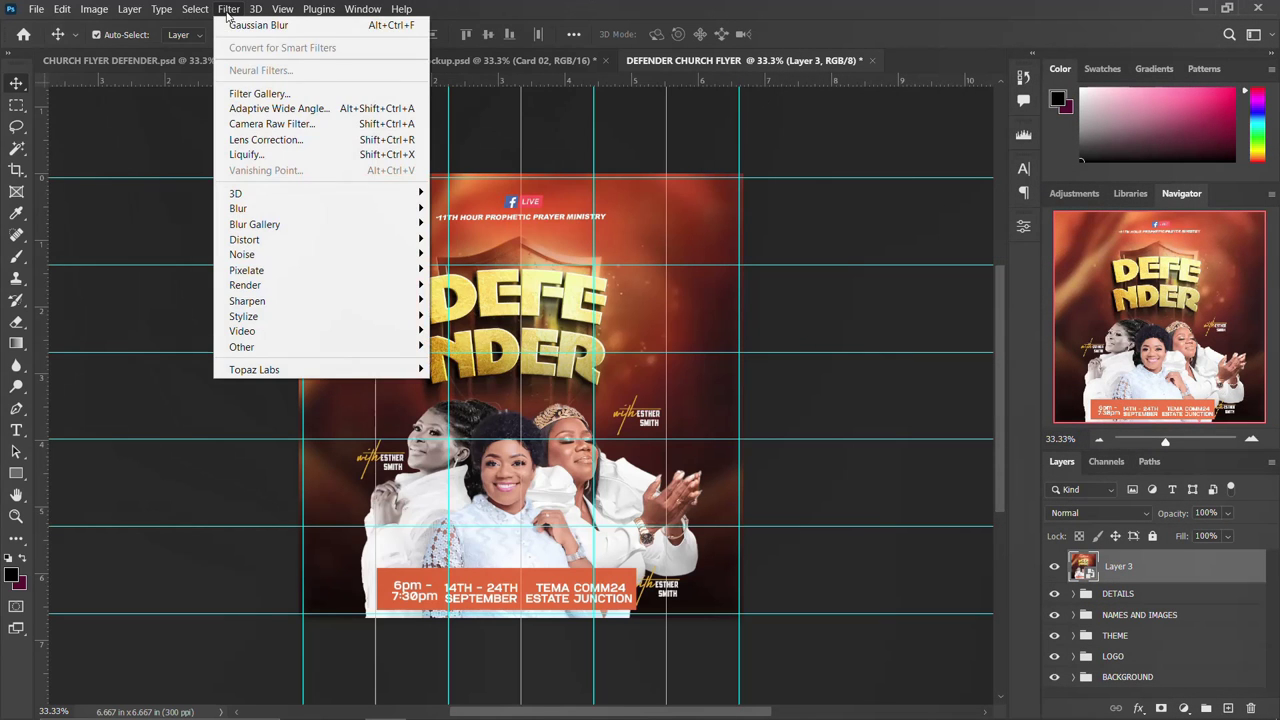
pyautogui.click(296, 124)
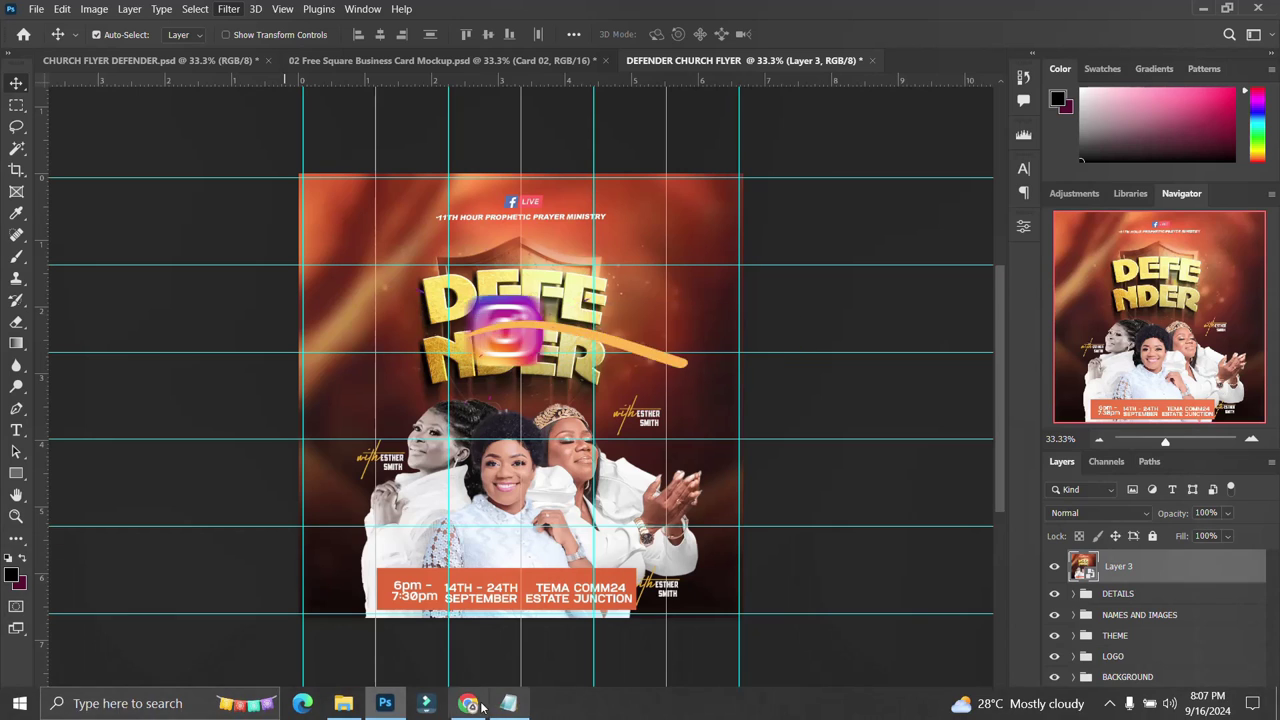
pyautogui.click(469, 716)
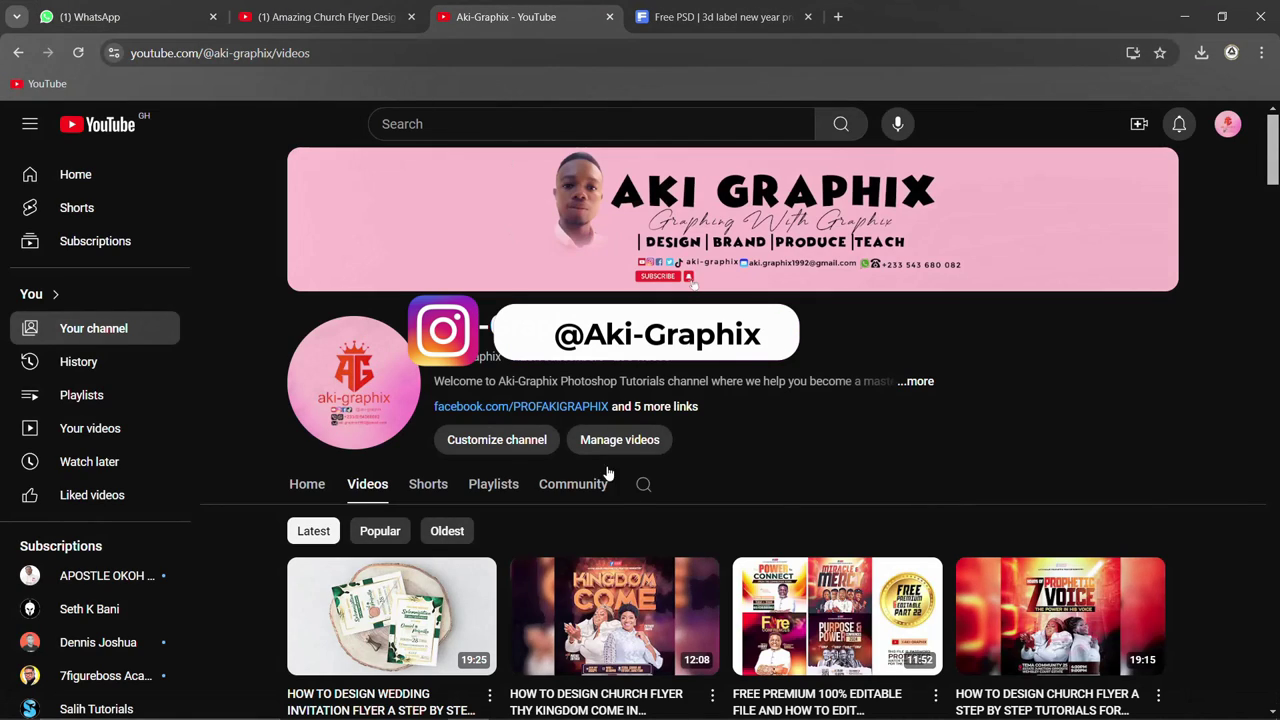
pyautogui.scroll(-3, 642, 552)
pyautogui.scroll(2, 642, 548)
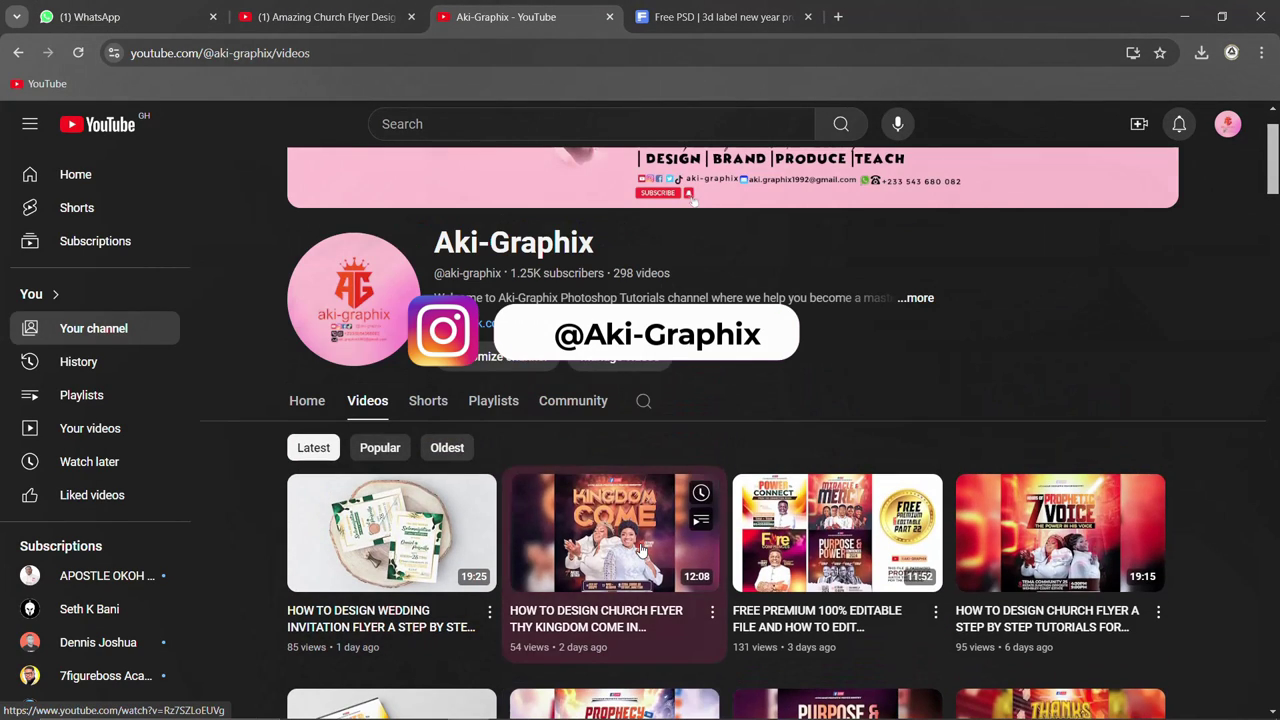
pyautogui.scroll(-1, 800, 533)
pyautogui.scroll(-10, 810, 535)
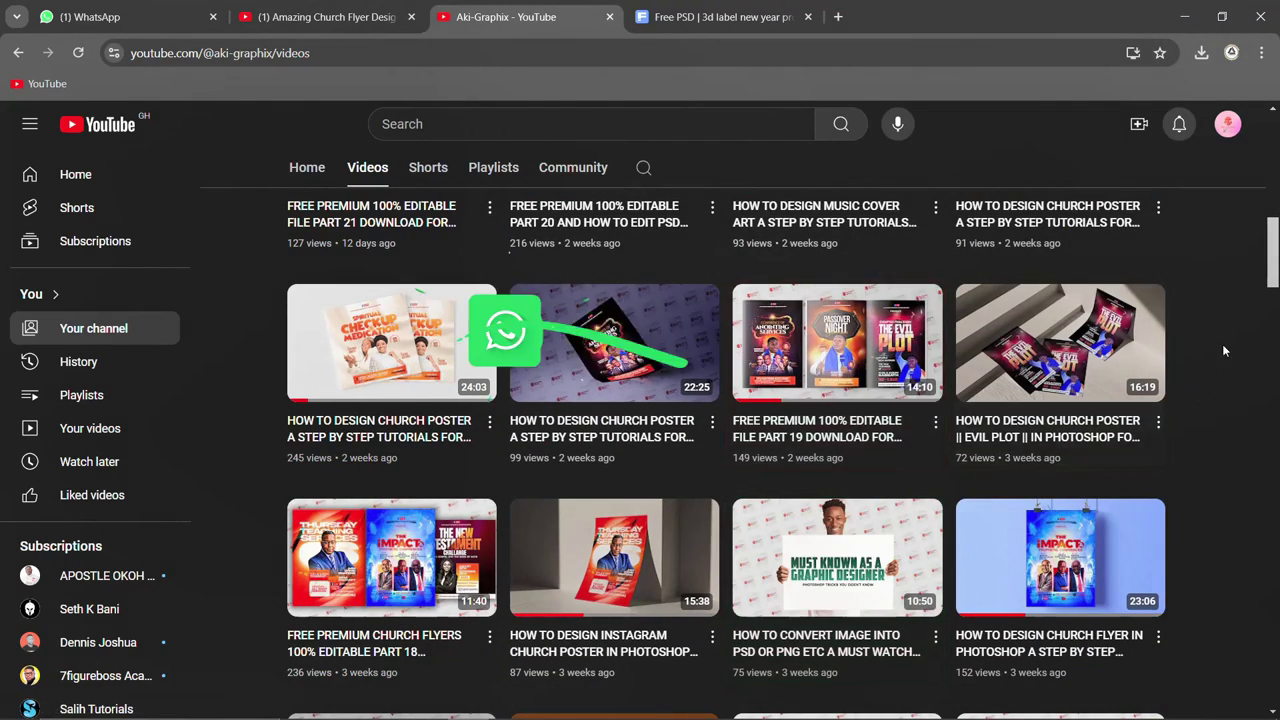
pyautogui.scroll(-7, 1003, 455)
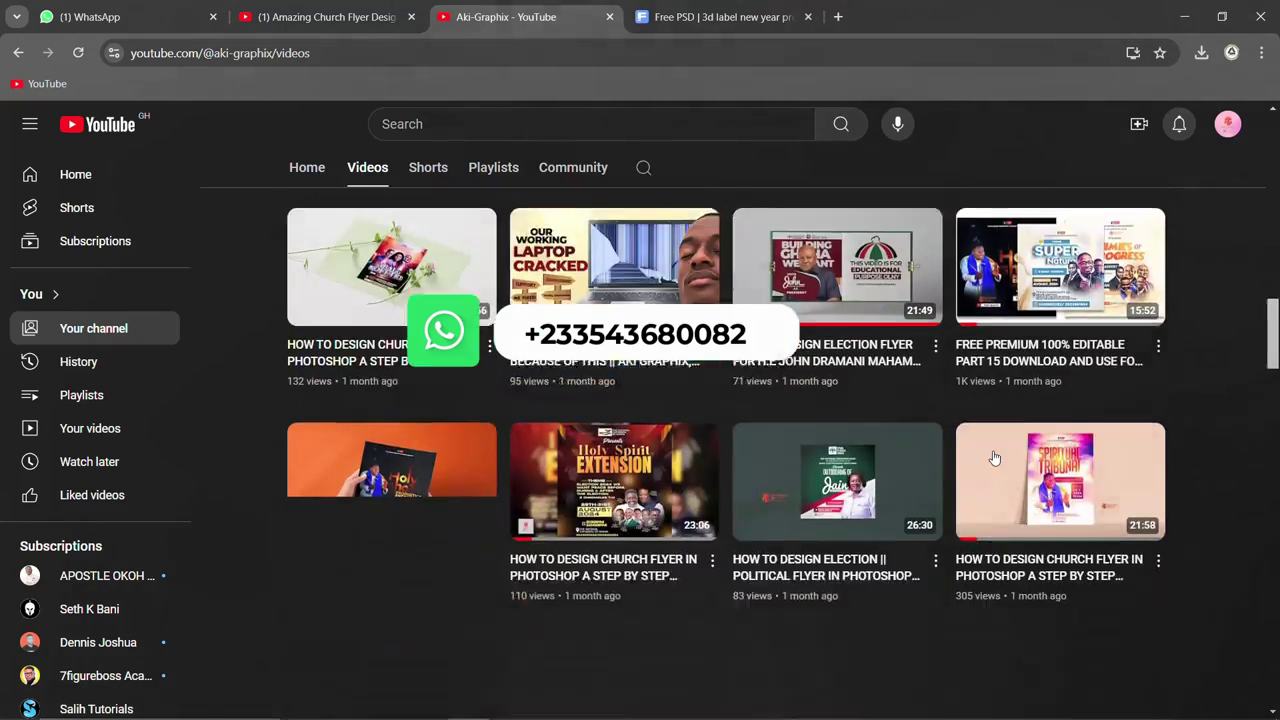
pyautogui.scroll(-9, 995, 458)
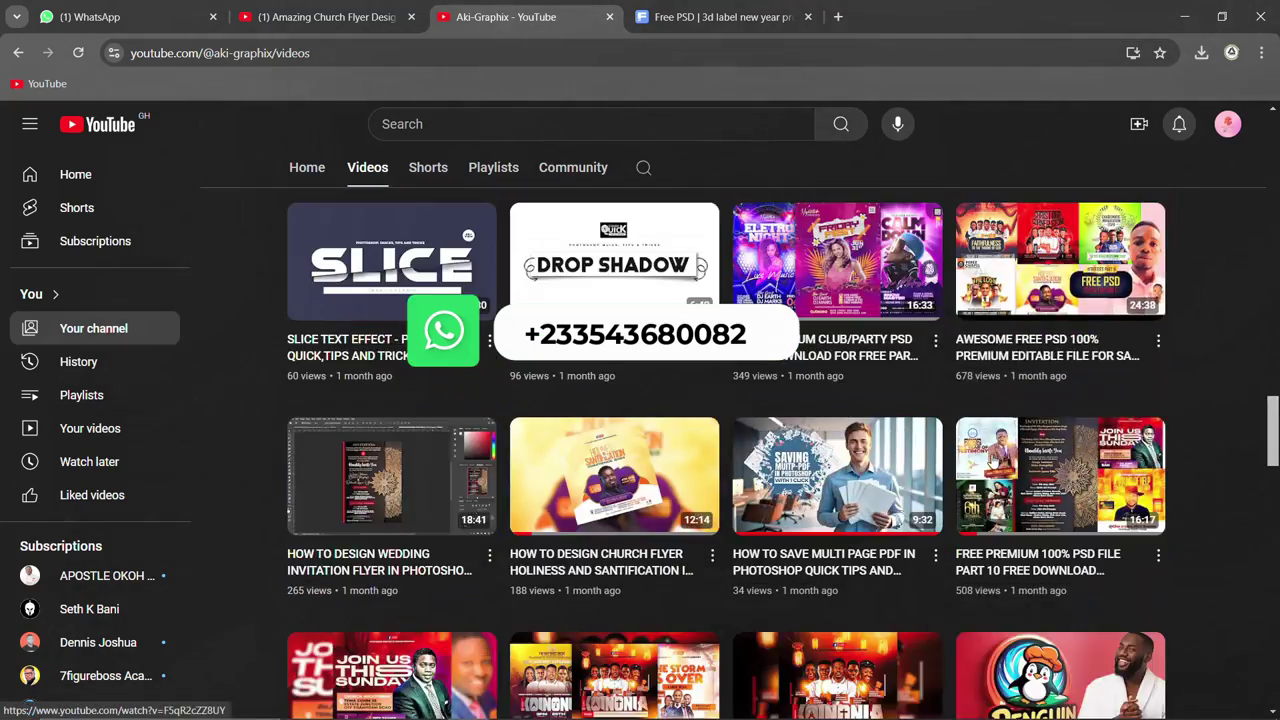
pyautogui.scroll(-13, 992, 462)
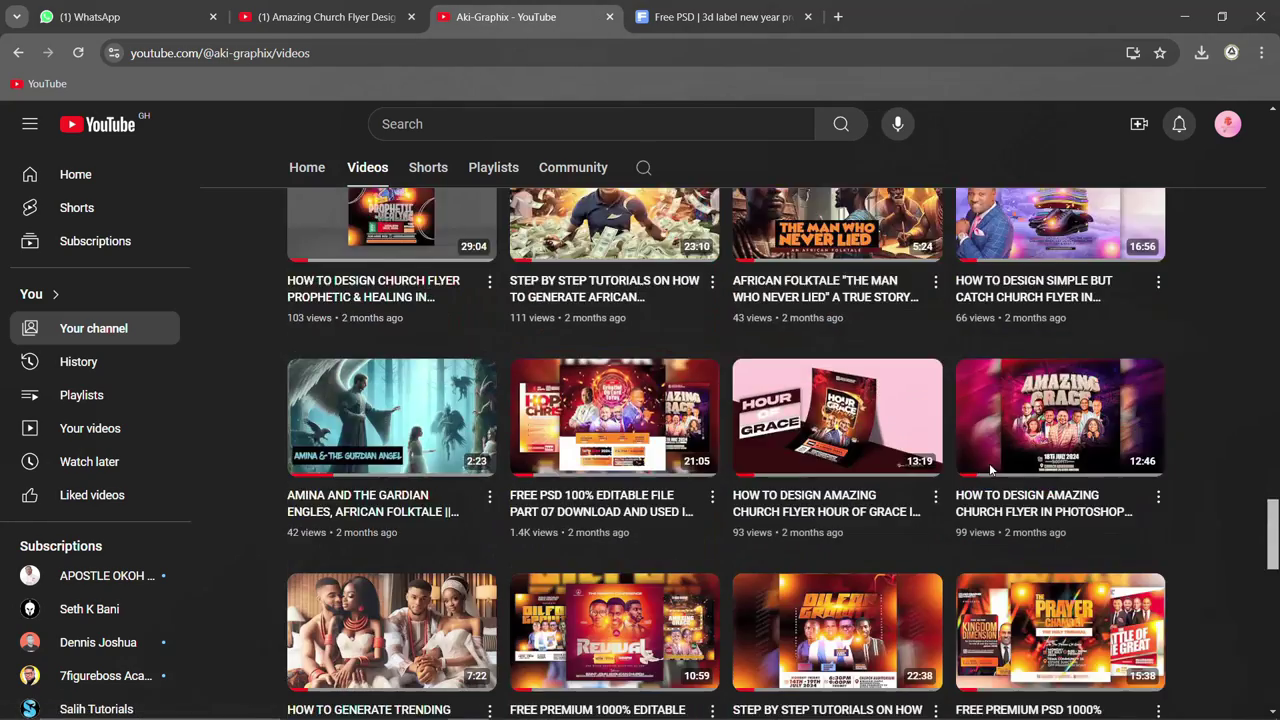
pyautogui.scroll(-7, 990, 470)
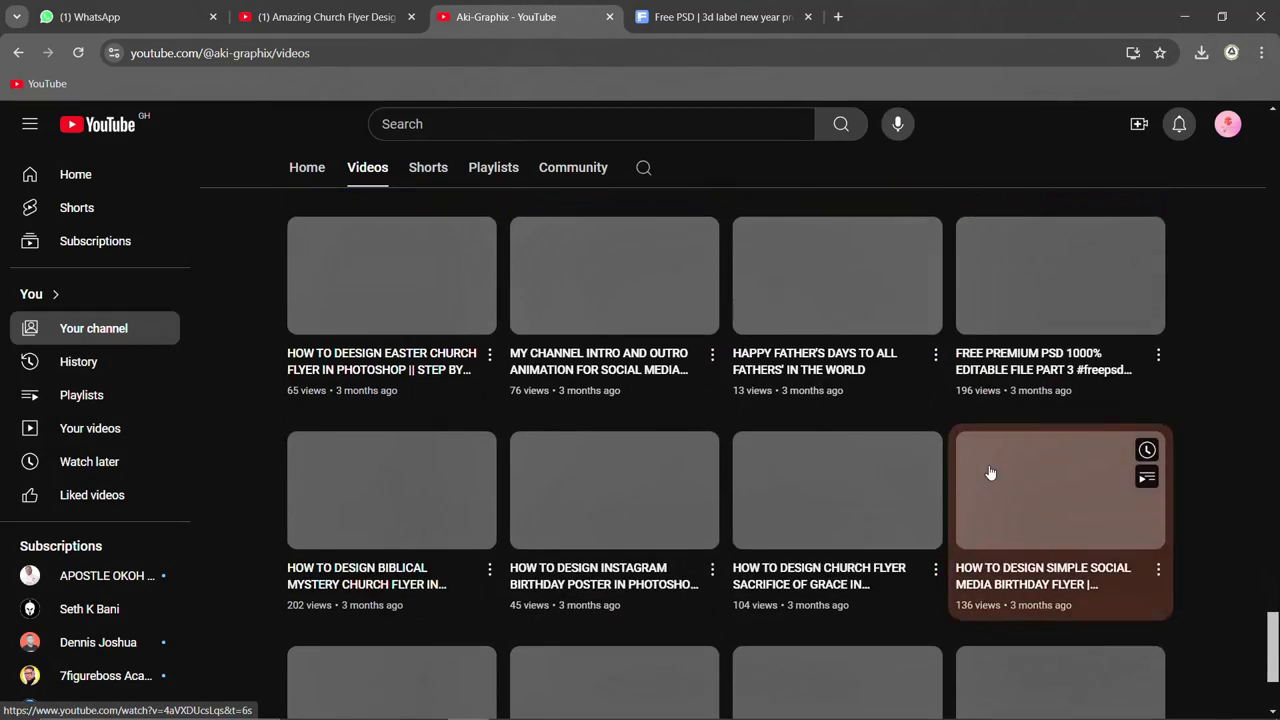
pyautogui.scroll(1, 990, 471)
pyautogui.scroll(3, 990, 472)
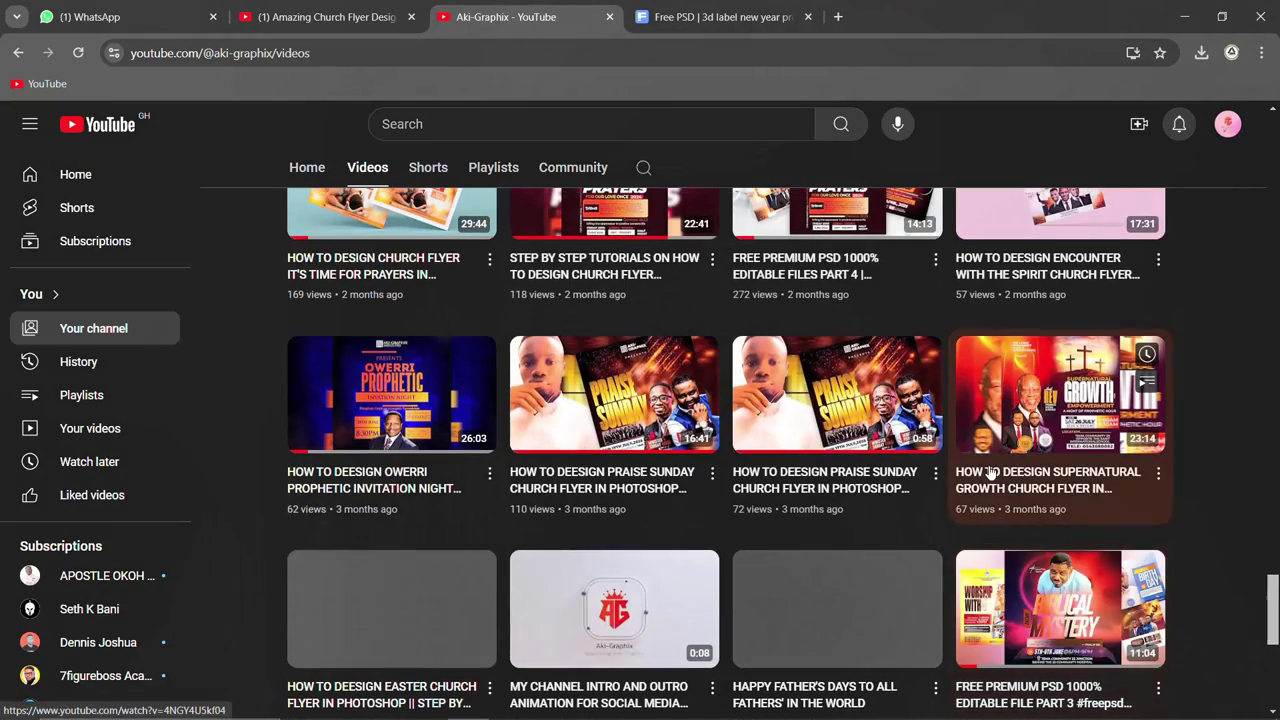
pyautogui.scroll(-5, 990, 470)
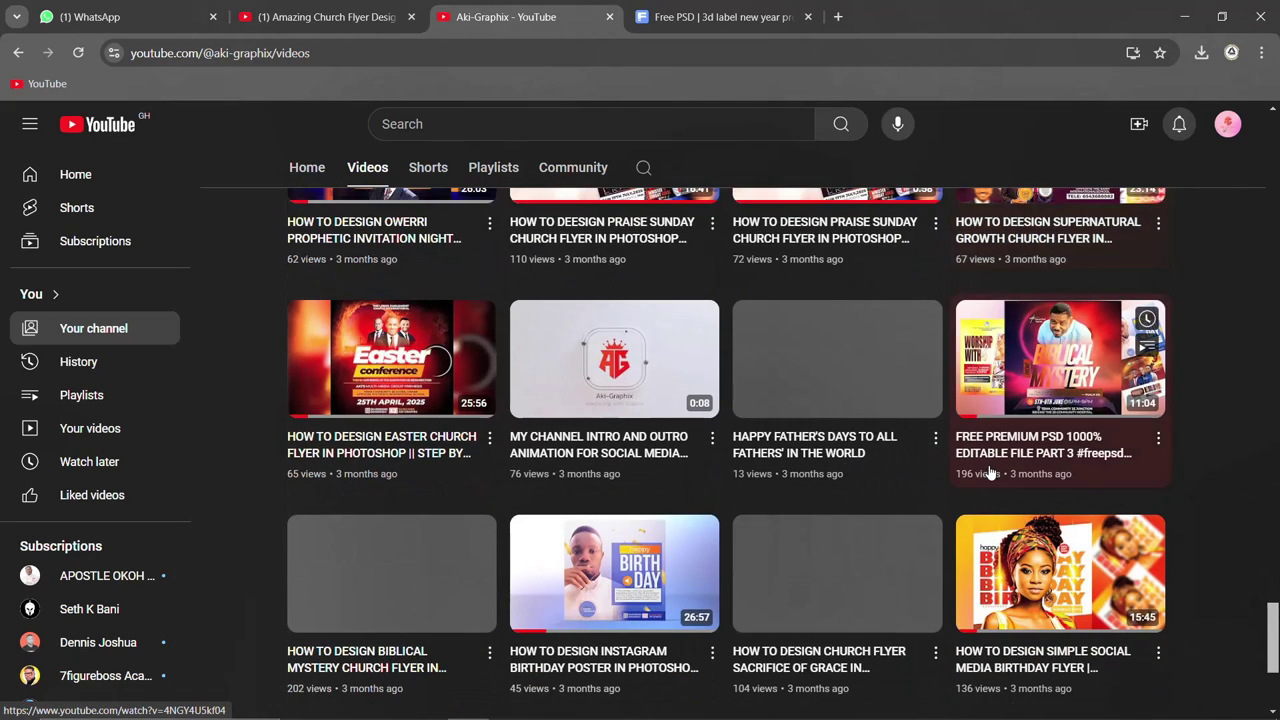
pyautogui.scroll(-1, 990, 472)
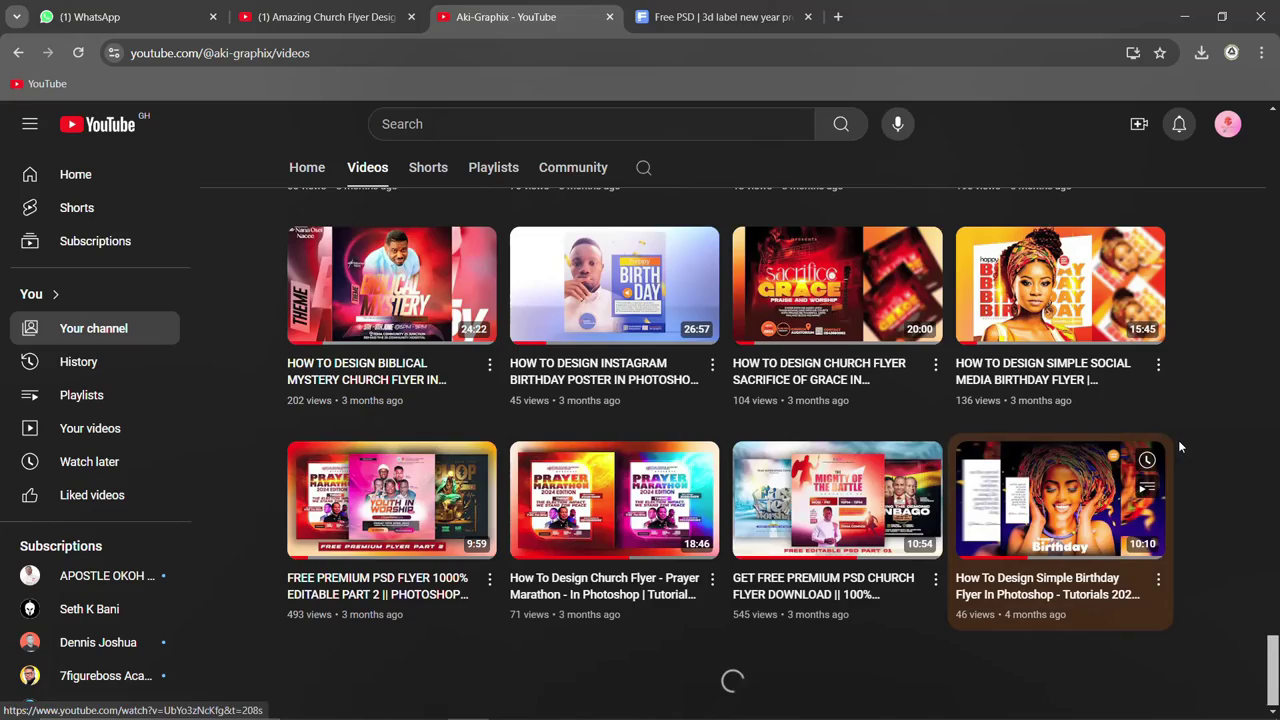
pyautogui.scroll(12, 1178, 447)
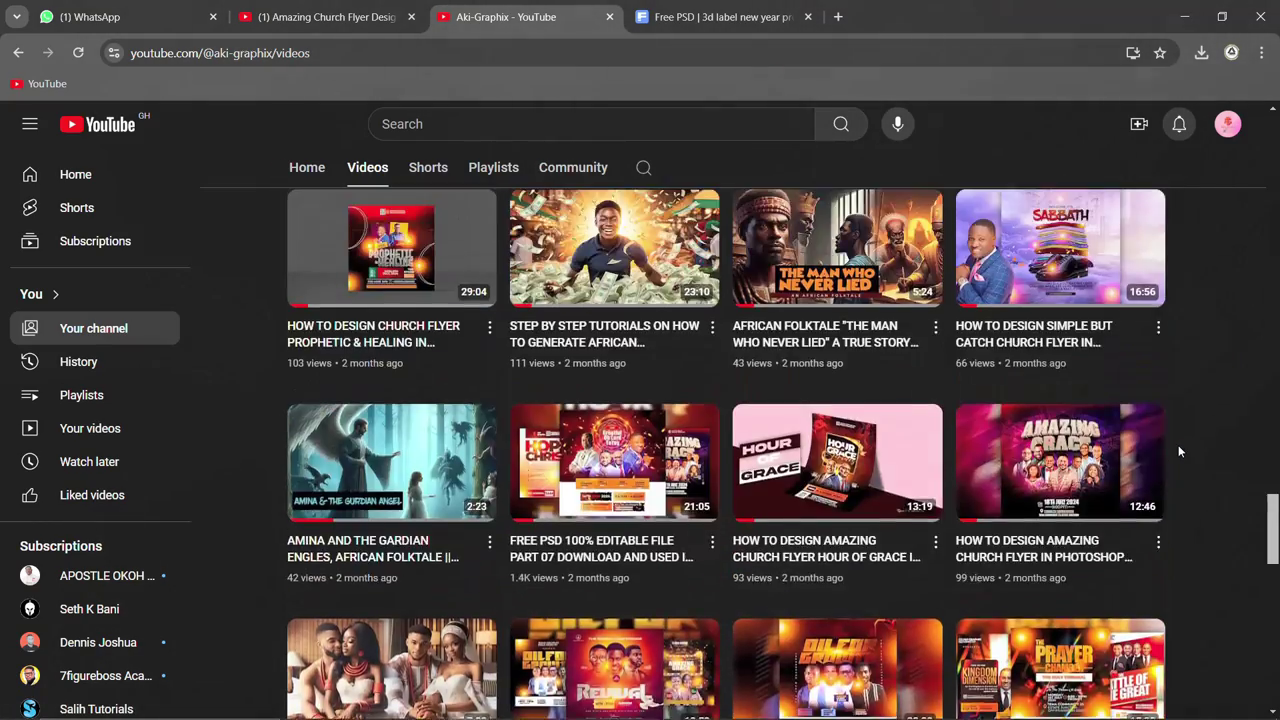
pyautogui.scroll(10, 1179, 450)
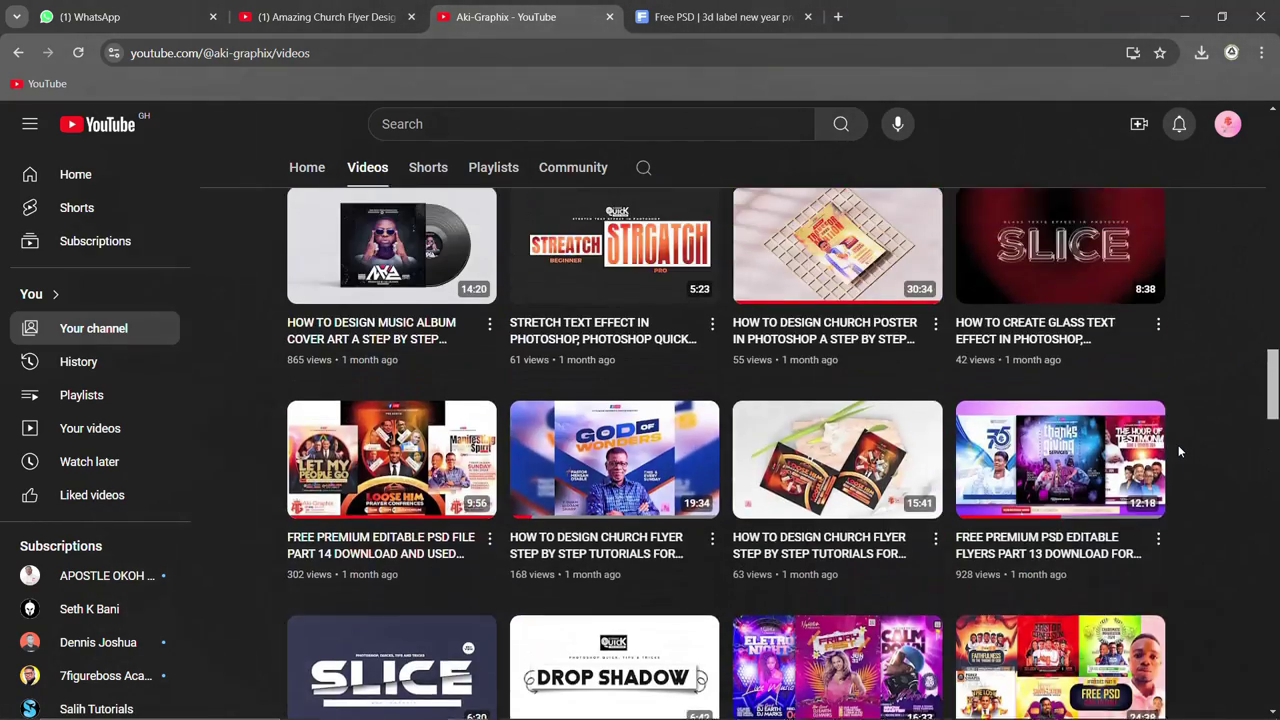
pyautogui.scroll(9, 1178, 452)
pyautogui.scroll(6, 1087, 441)
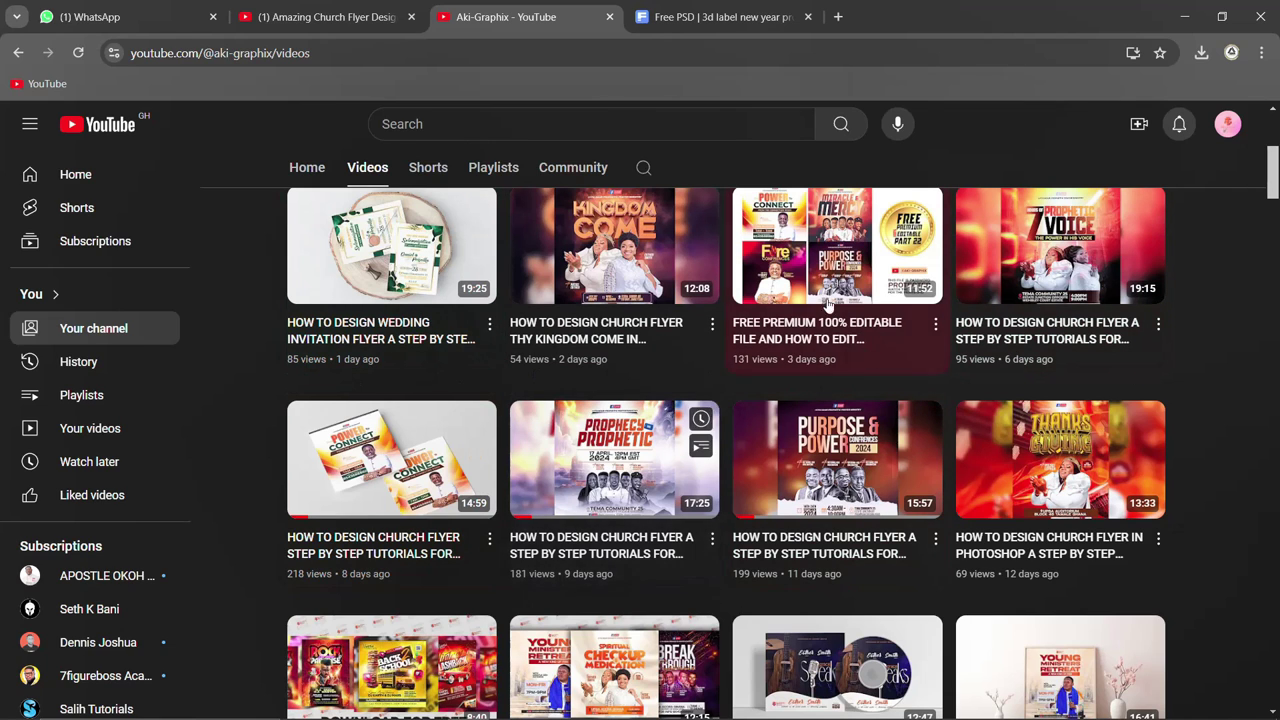
pyautogui.scroll(2, 991, 337)
pyautogui.scroll(-6, 991, 337)
pyautogui.scroll(-7, 993, 340)
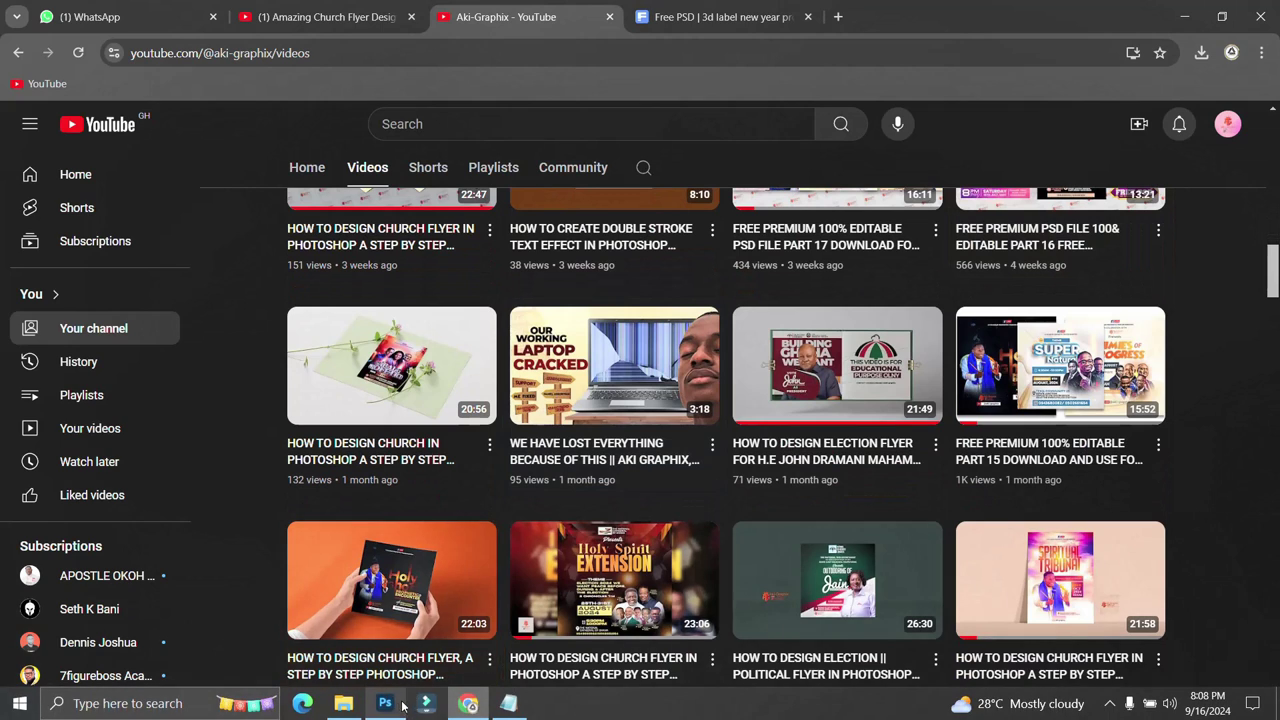
# - In Camera Raw set Temperature +24, Exposure -0.80, Highlights +12 and Blacks +4
pyautogui.click(404, 707)
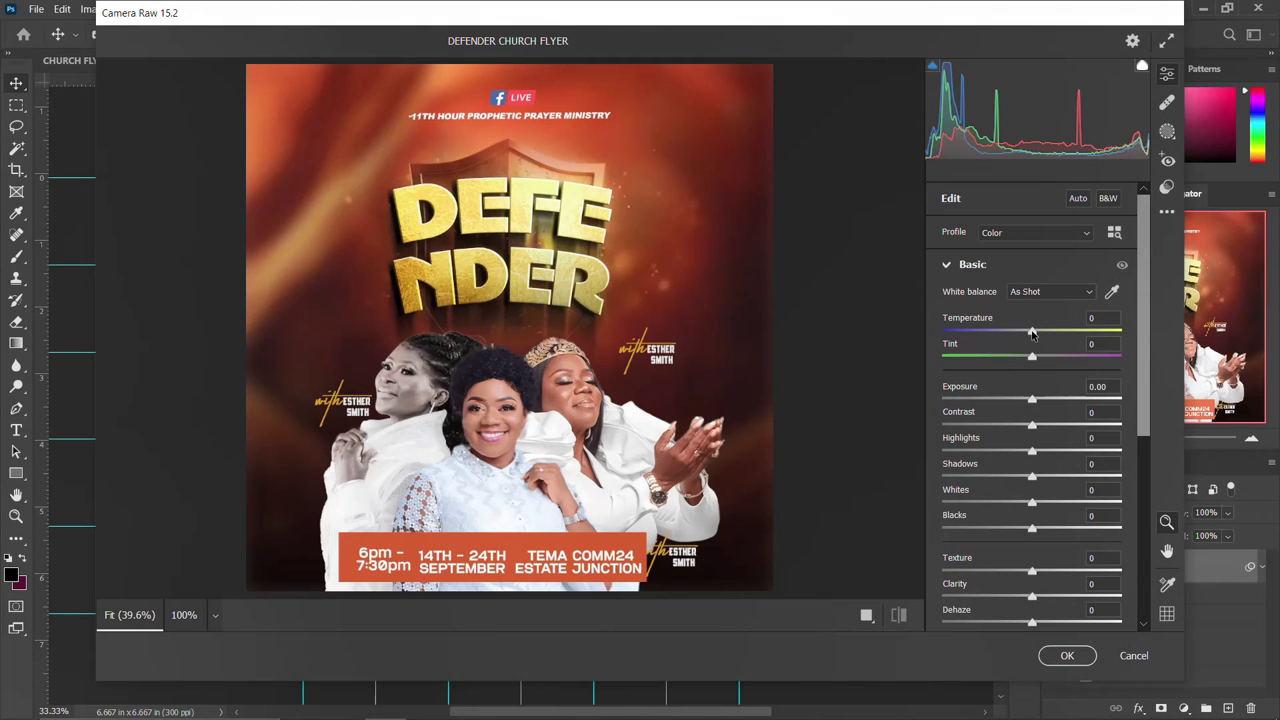
pyautogui.moveTo(1033, 334); pyautogui.dragTo(1053, 334)
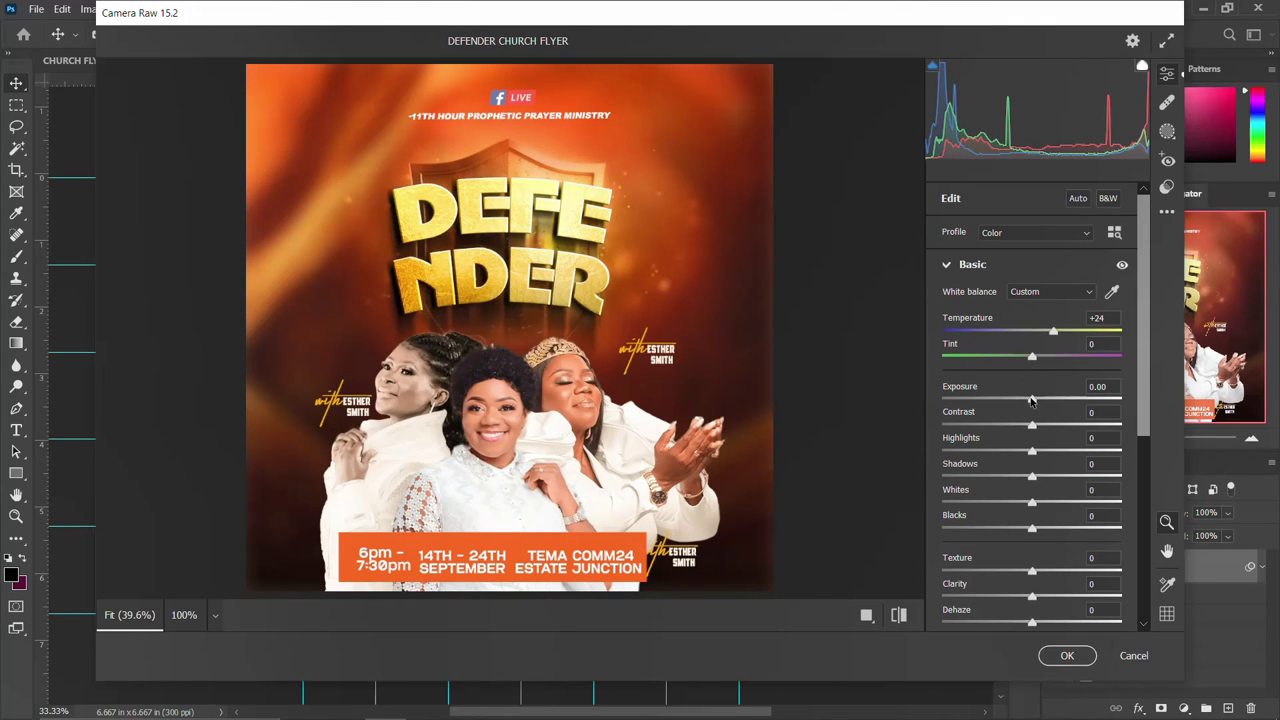
pyautogui.moveTo(1033, 400); pyautogui.dragTo(1018, 400)
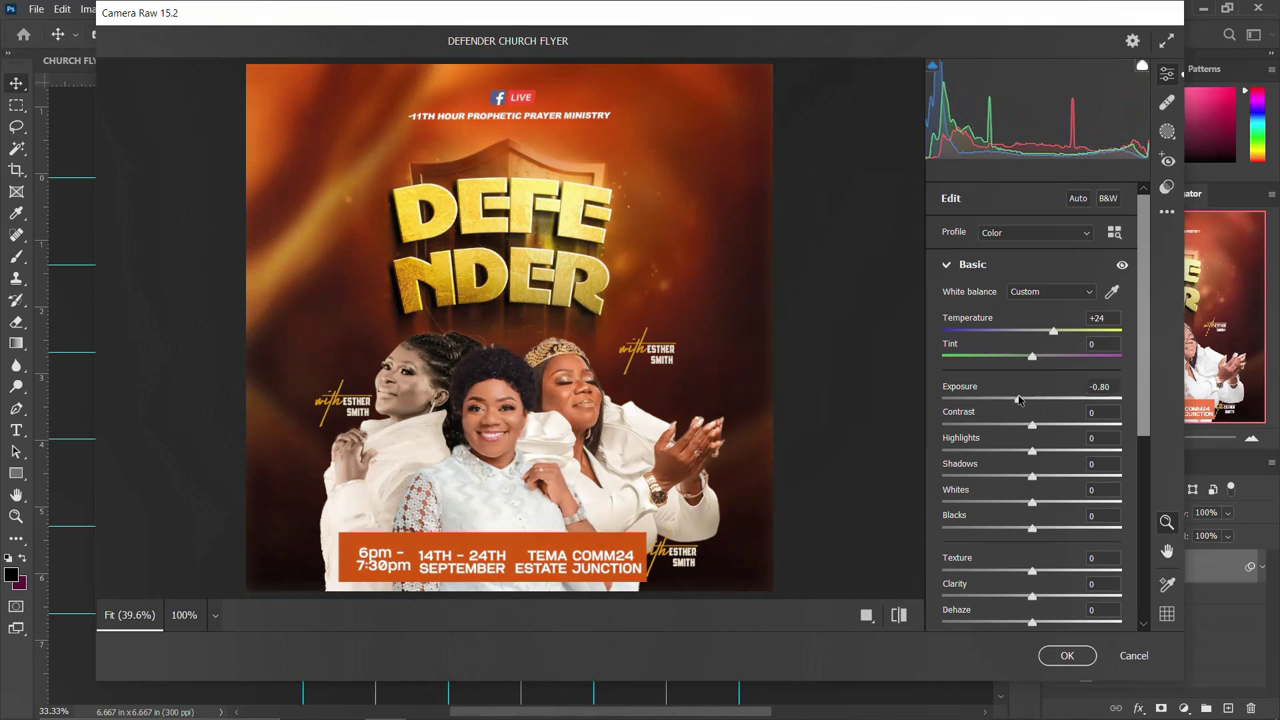
pyautogui.moveTo(1032, 451); pyautogui.dragTo(1046, 457)
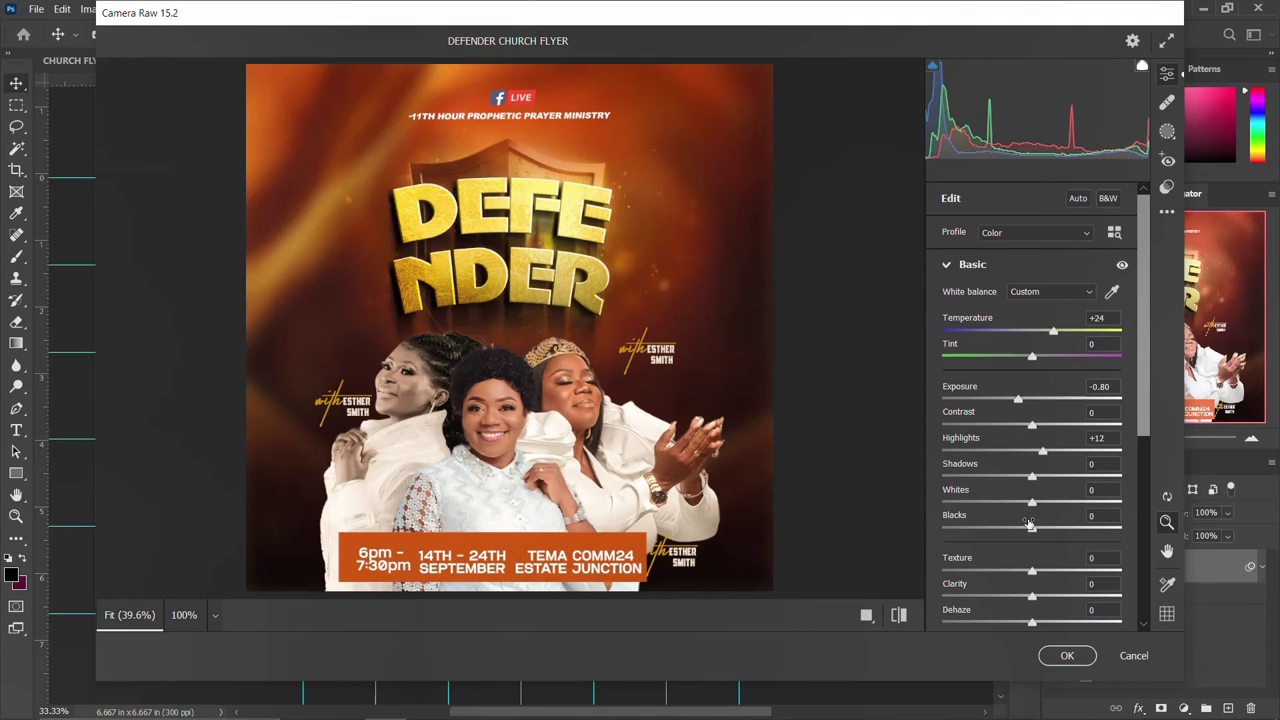
pyautogui.moveTo(1033, 530); pyautogui.dragTo(1047, 596)
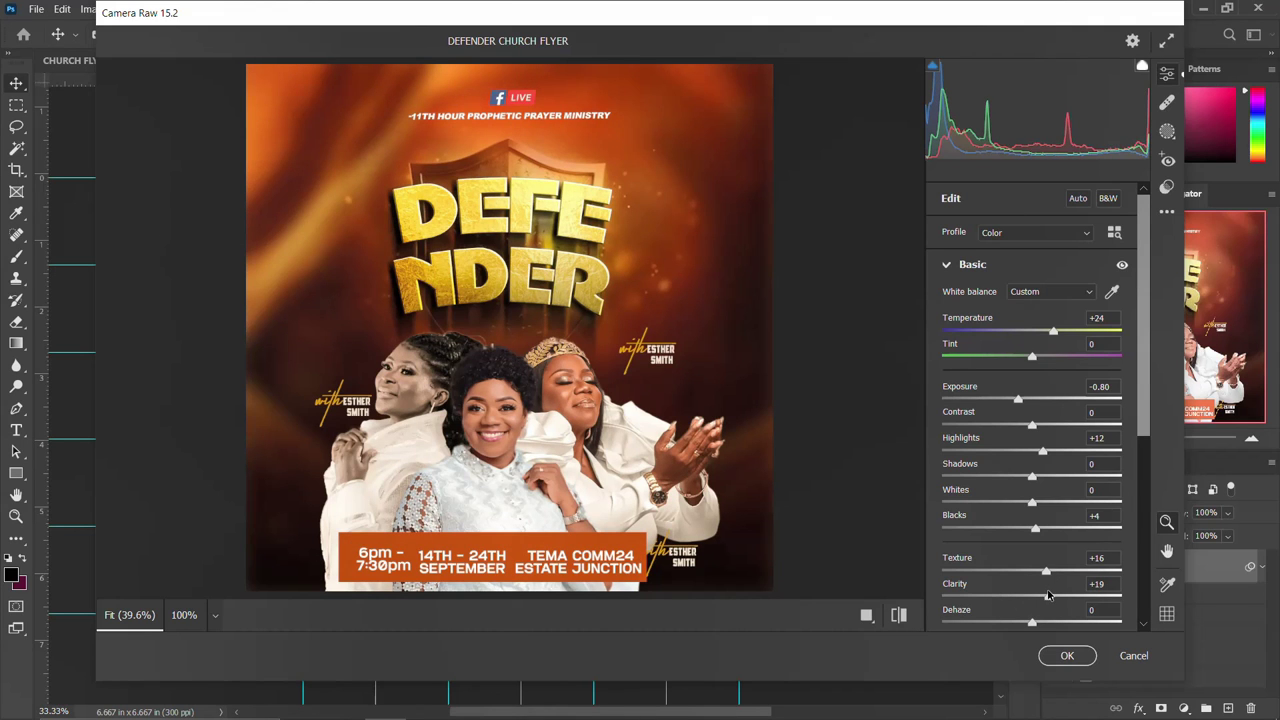
# - Add Vibrance +7 and Saturation +2, compare before and after, then apply the grade
pyautogui.scroll(-2, 1047, 594)
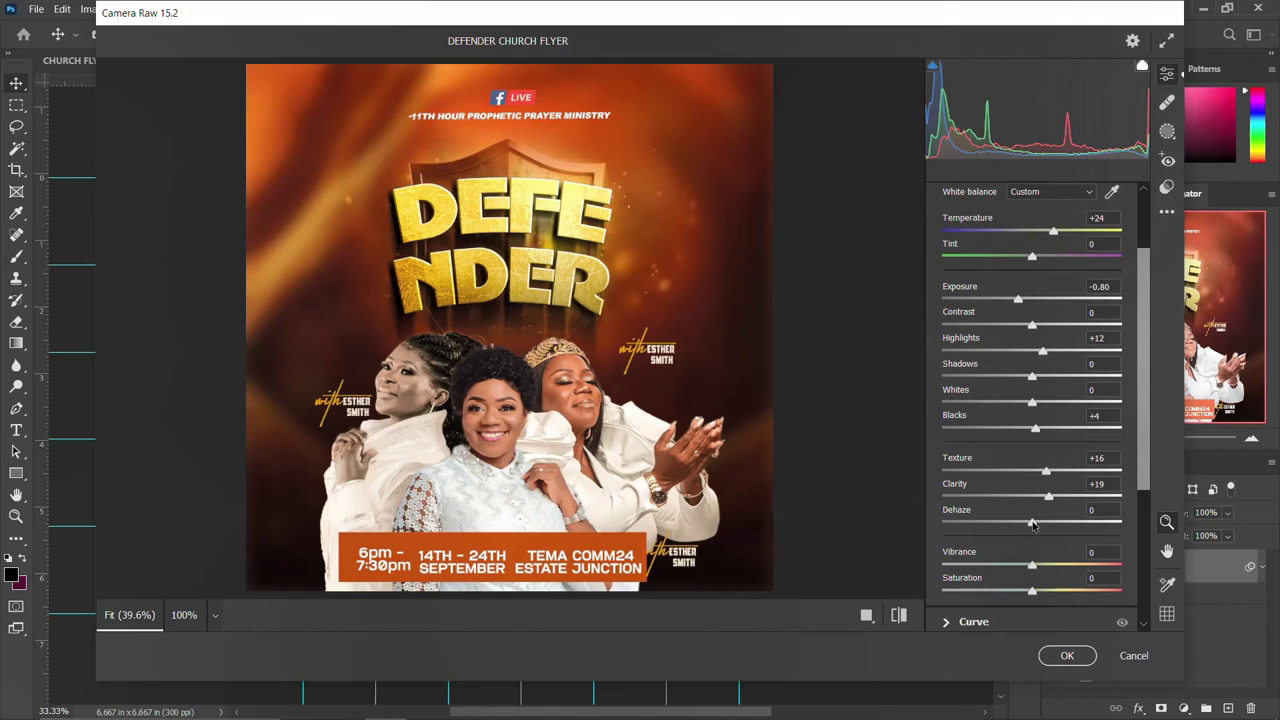
pyautogui.moveTo(1035, 570); pyautogui.dragTo(1042, 568)
pyautogui.moveTo(1032, 592); pyautogui.dragTo(1036, 594)
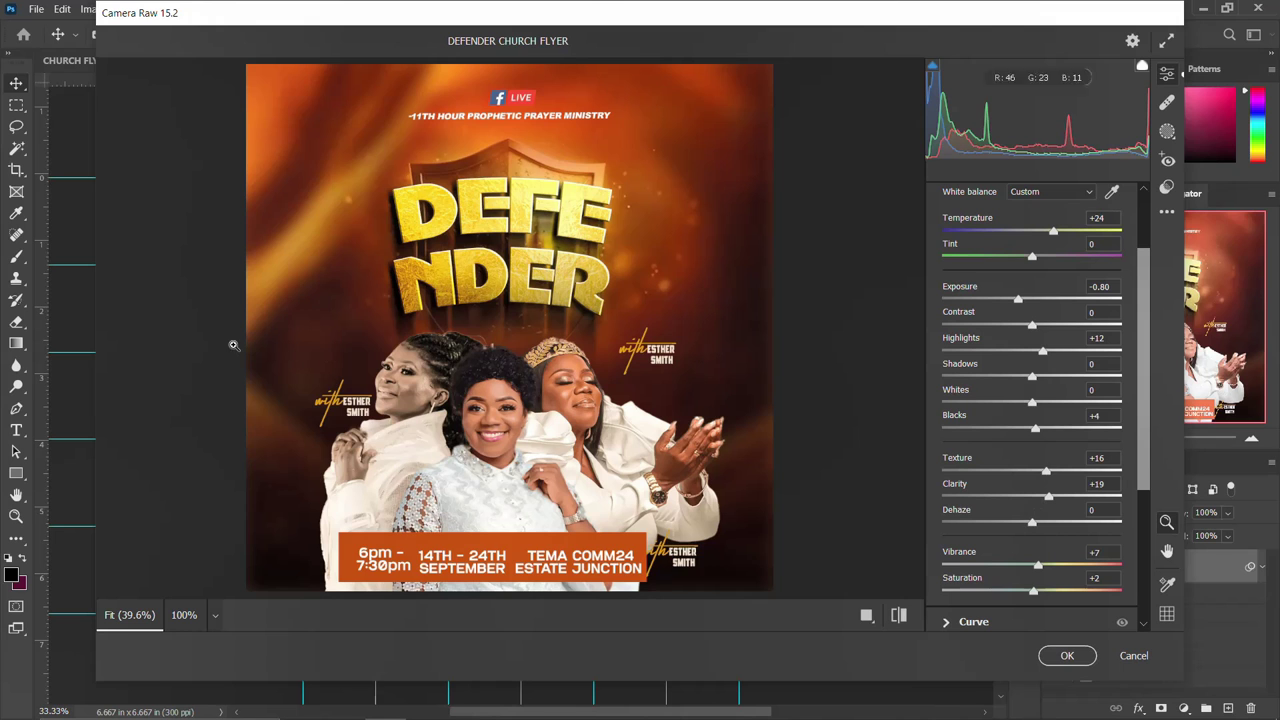
pyautogui.click(866, 615)
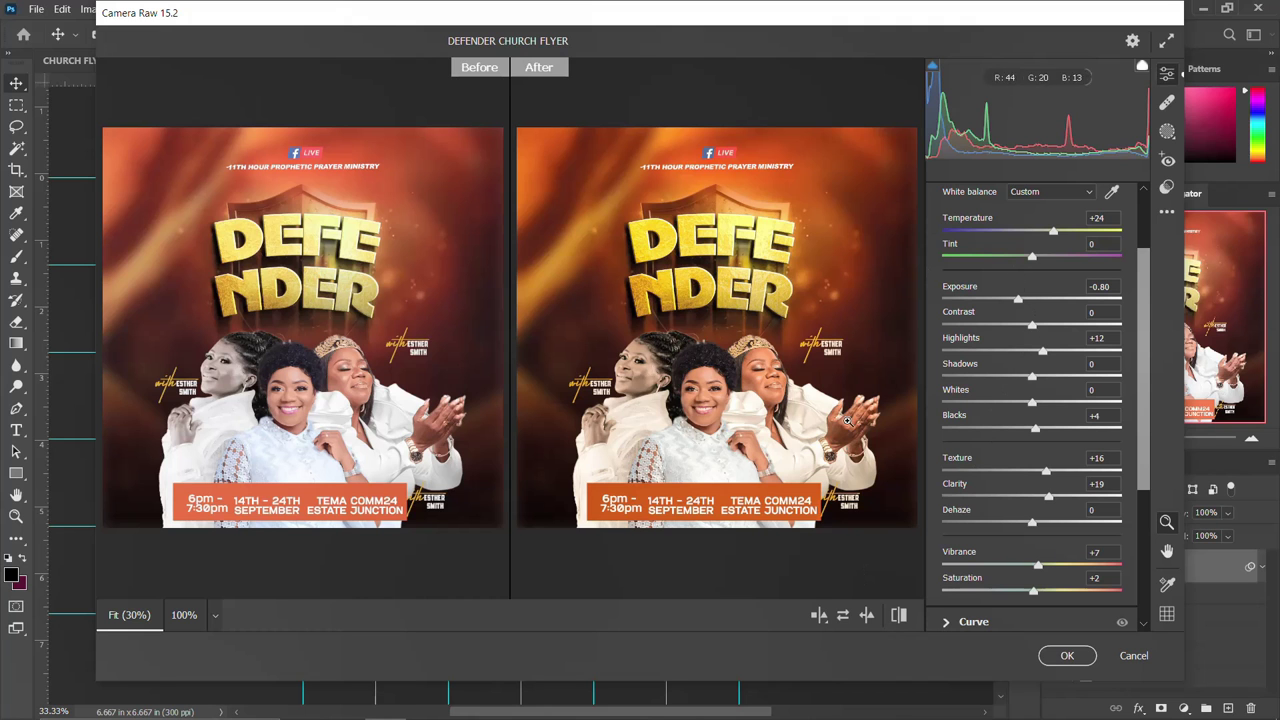
pyautogui.click(1064, 656)
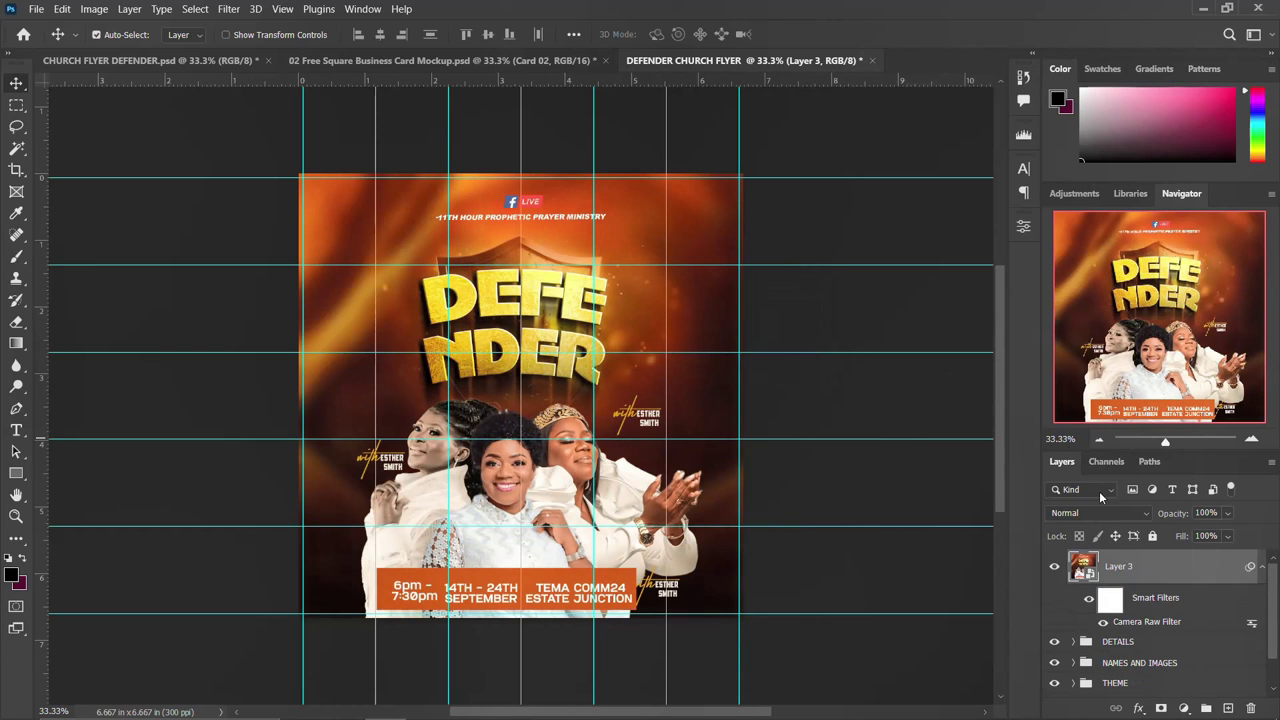
# - Collapse the Smart Filters entries beneath Layer 3 in the Layers panel
pyautogui.click(1263, 568)
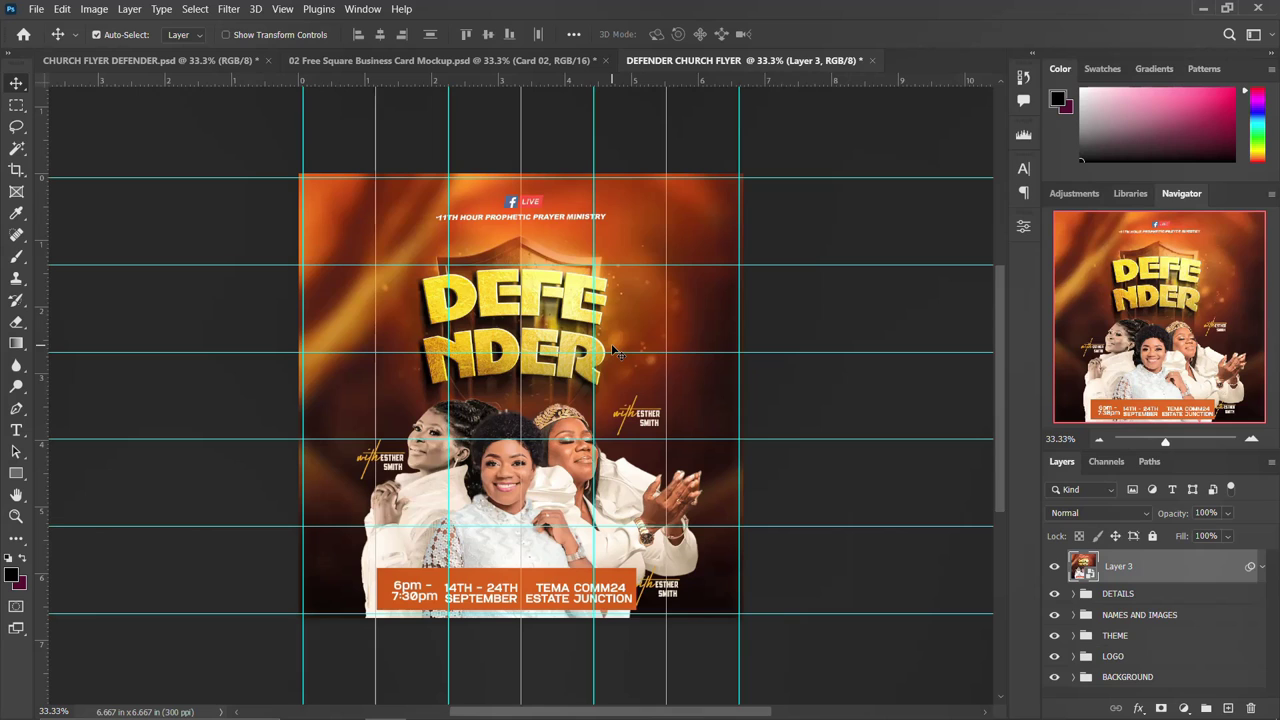
# - Bring up the YouTube channel's Videos page in Chrome and scroll through its tutorial list
pyautogui.click(468, 703)
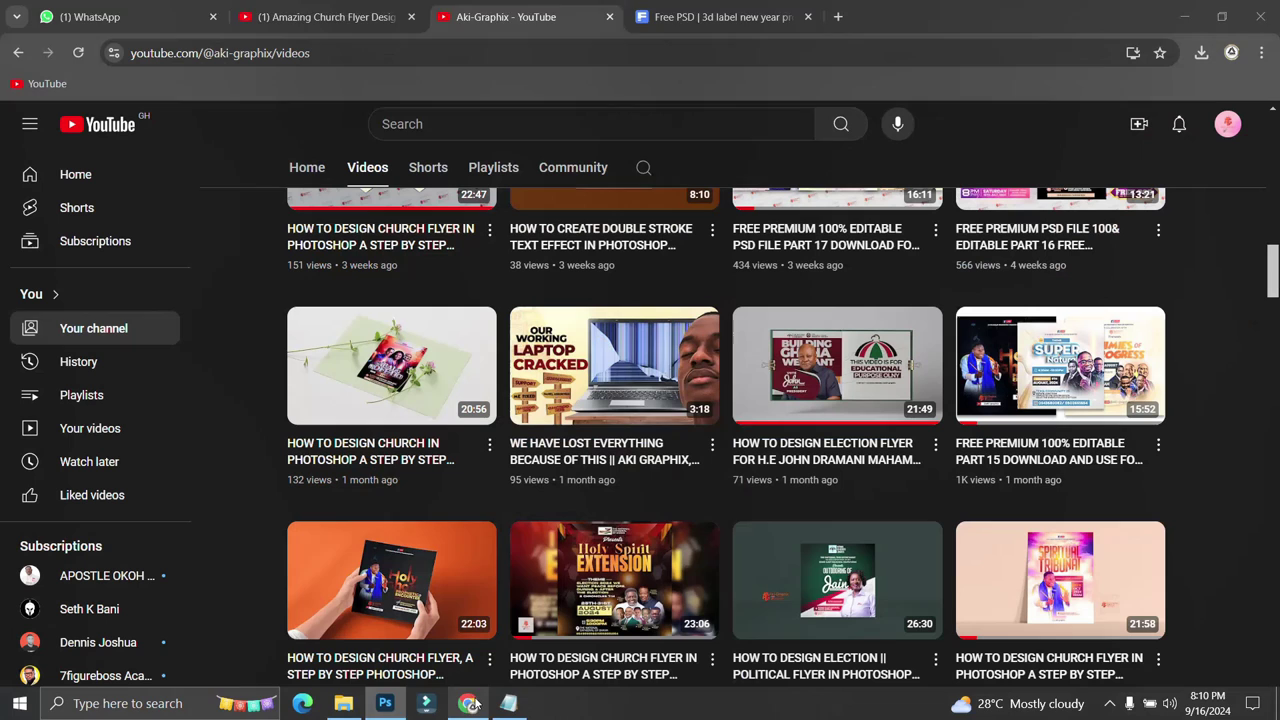
pyautogui.scroll(7, 720, 340)
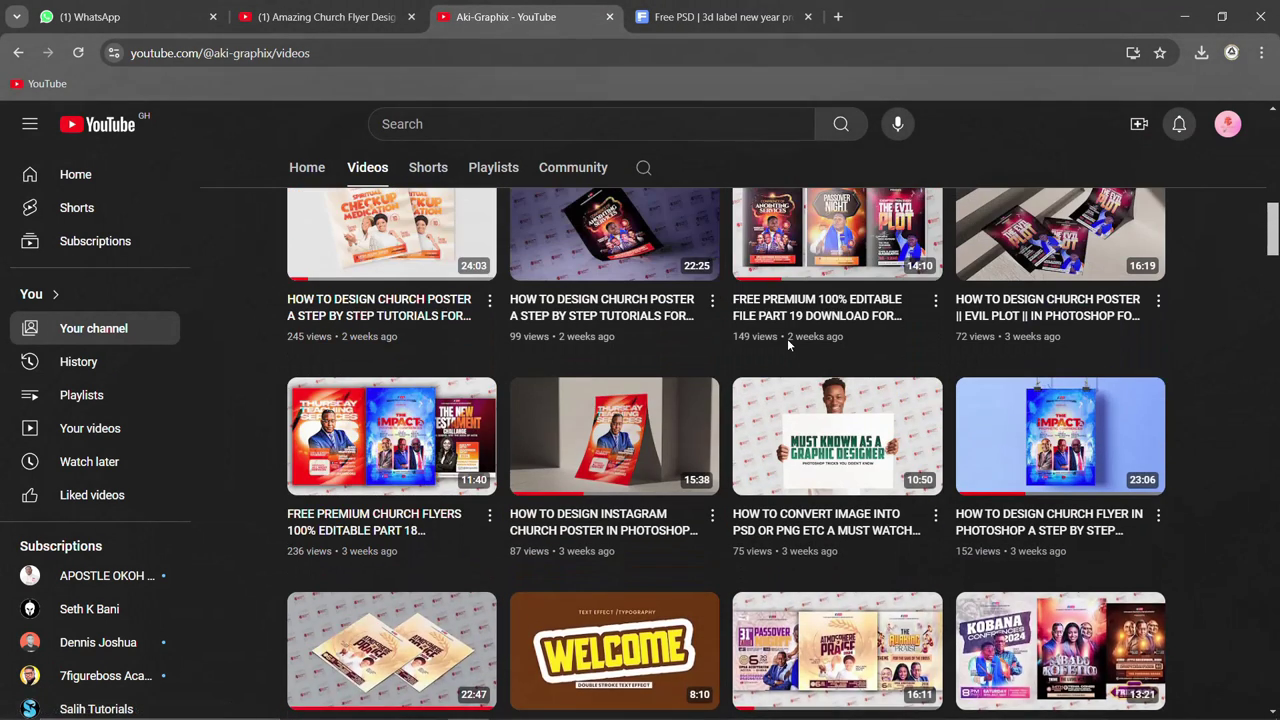
pyautogui.scroll(5, 790, 336)
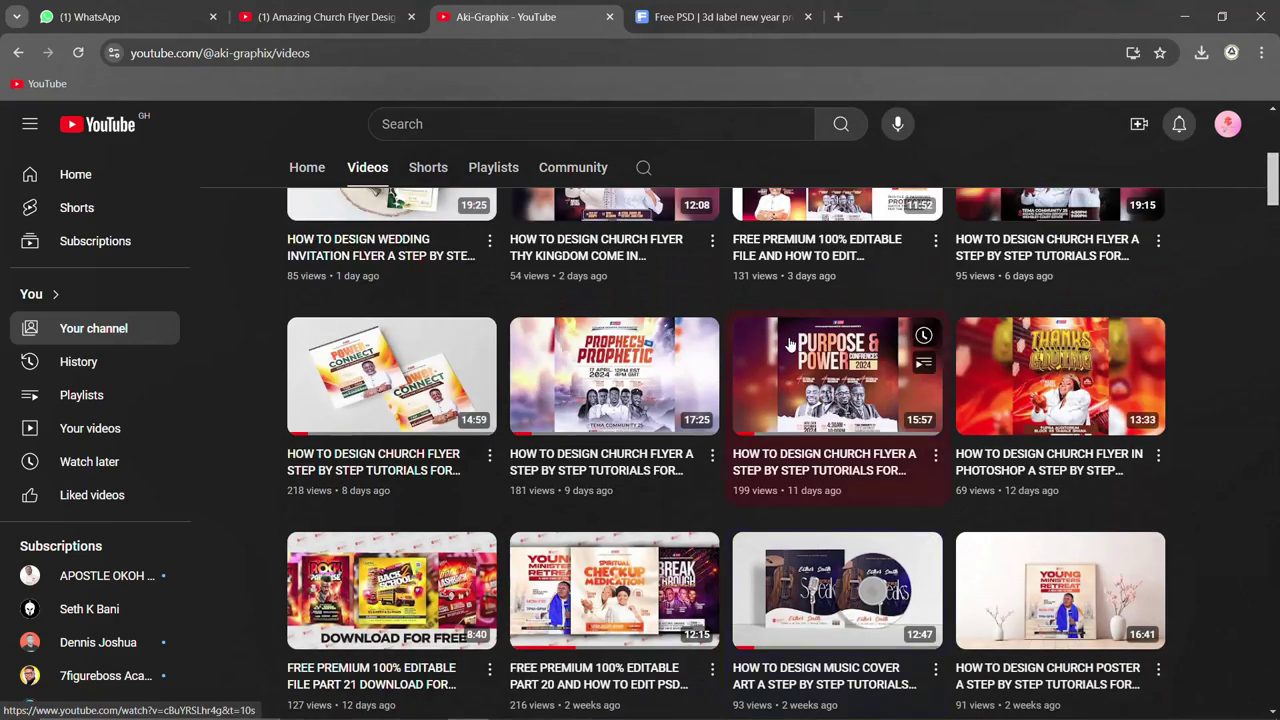
pyautogui.scroll(-5, 775, 310)
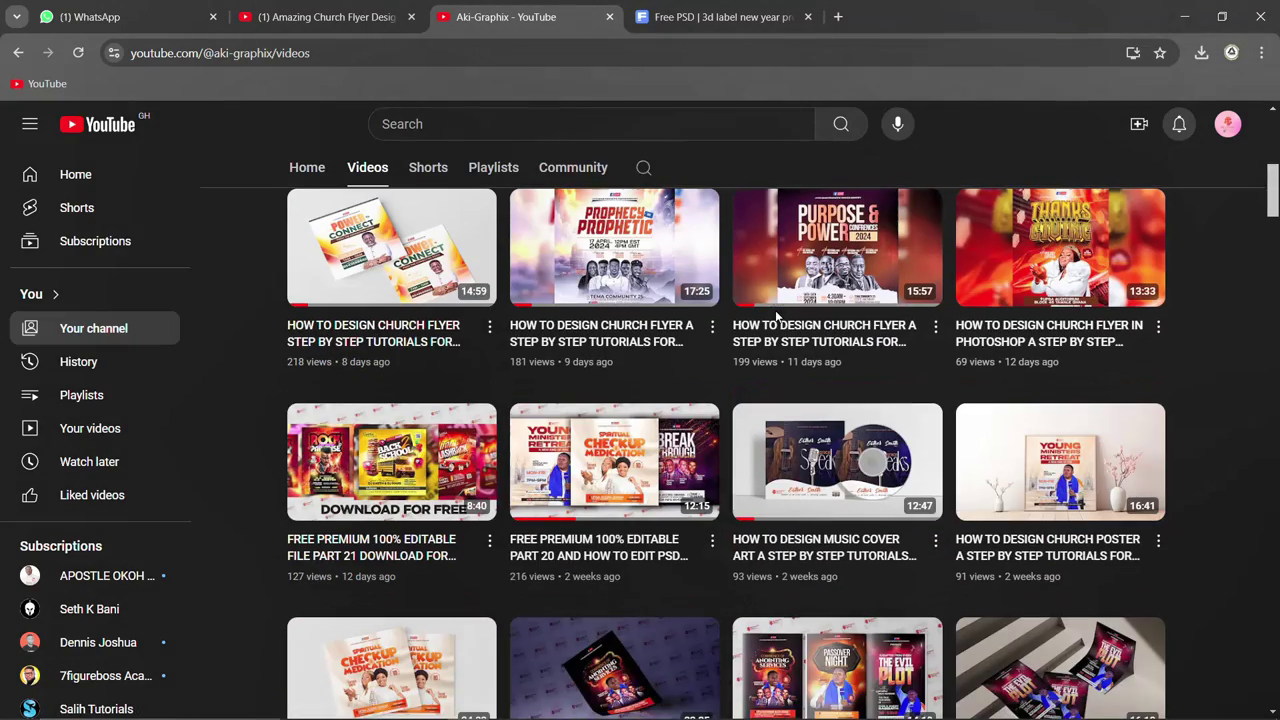
pyautogui.click(385, 710)
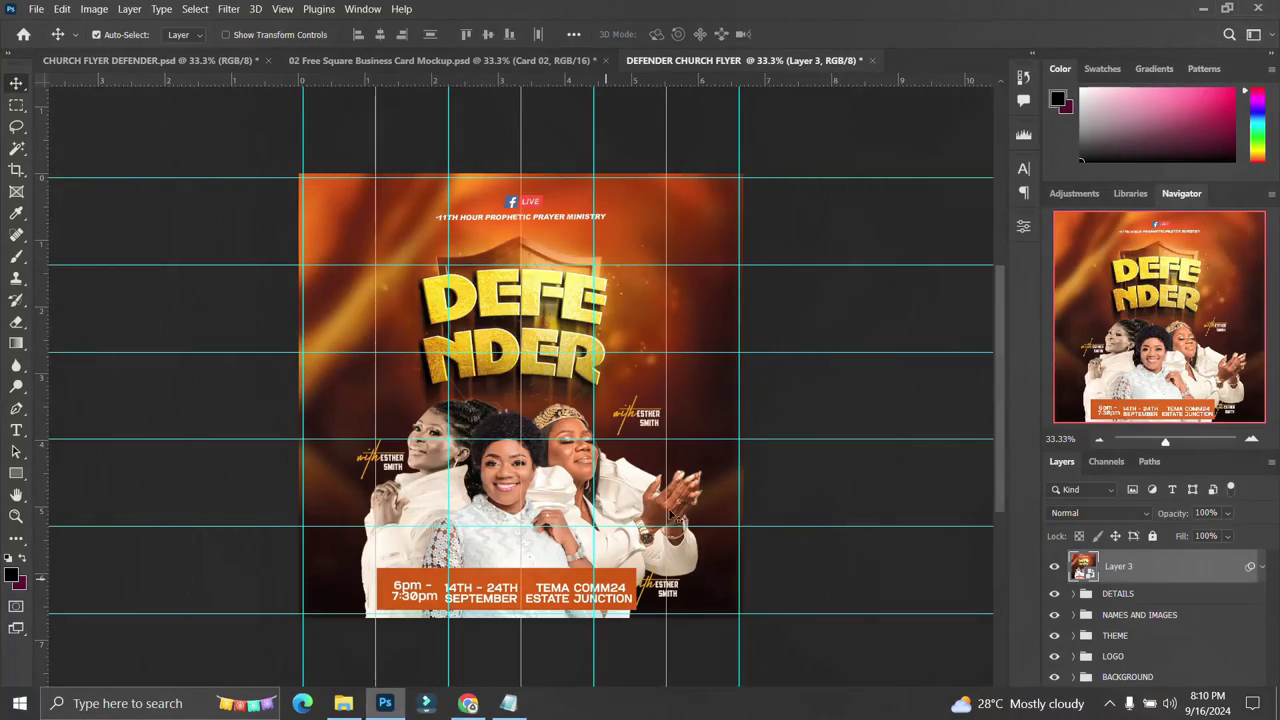